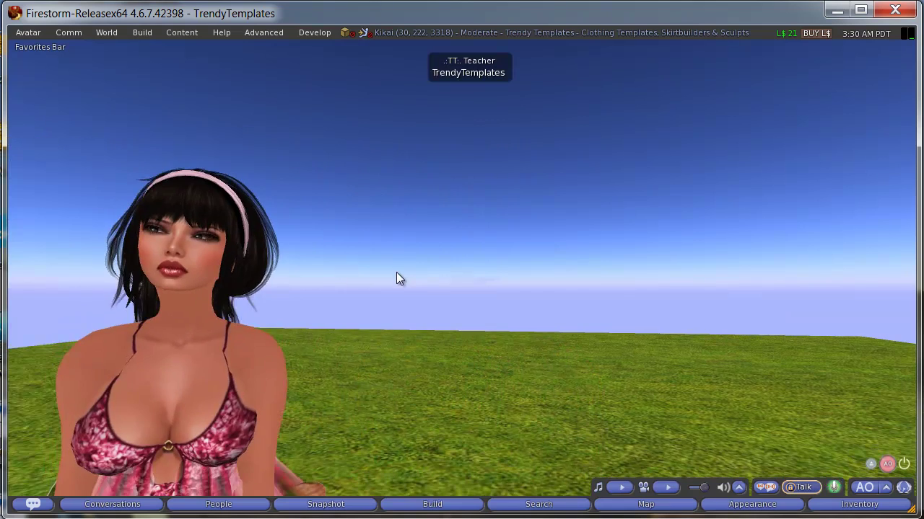
Step: Check the parcel's object capacity in the land information, and close it
click(446, 35)
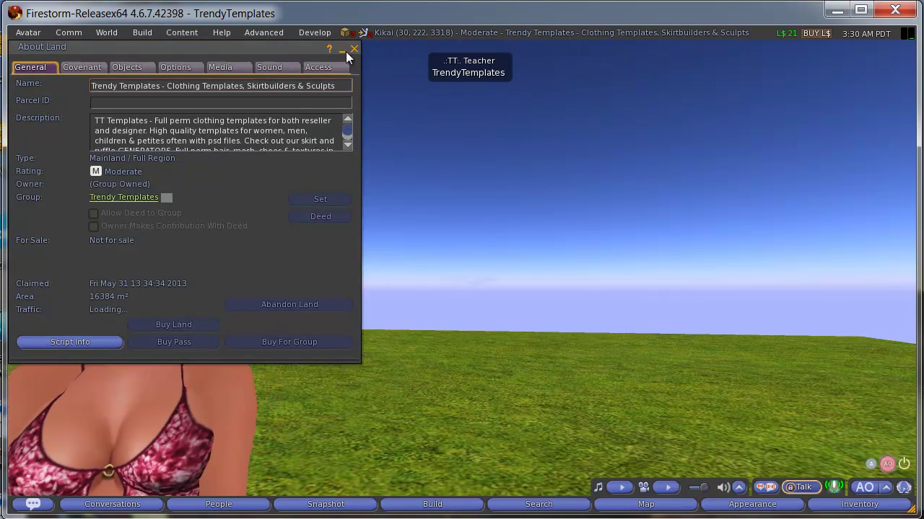
drag(228, 51, 610, 81)
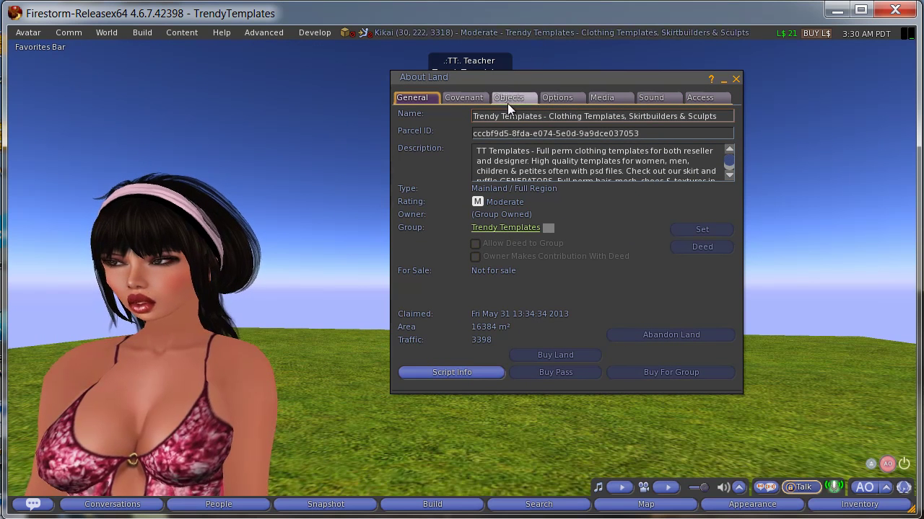
click(508, 99)
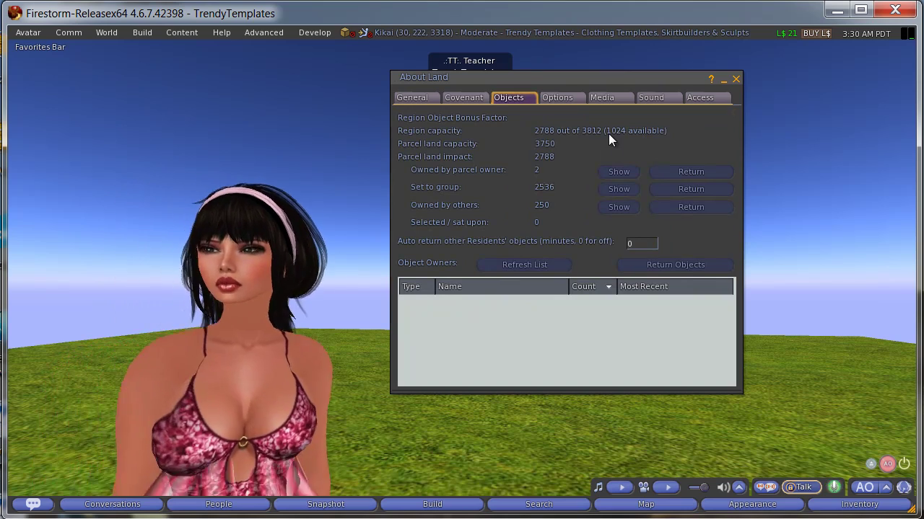
click(735, 80)
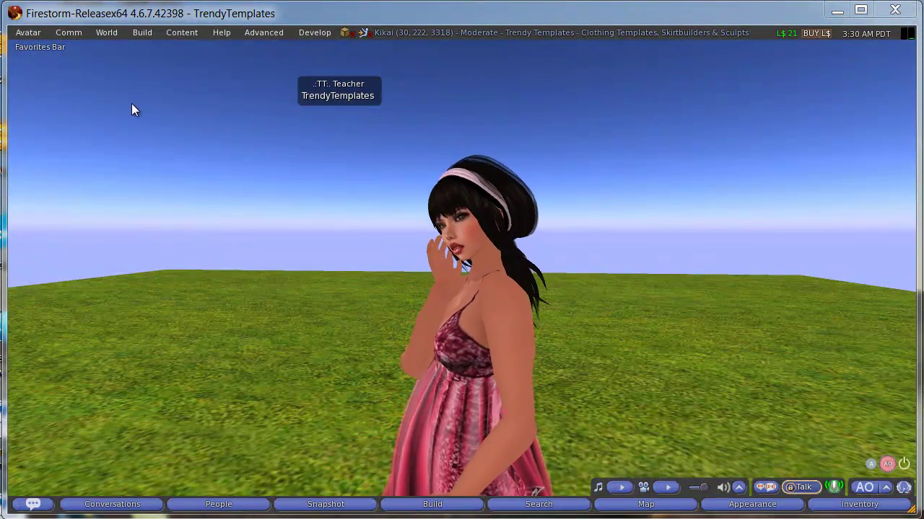
Step: Open an object on the grass near the avatar for editing to view its selection beam, and close the build window
right_click(276, 397)
click(304, 422)
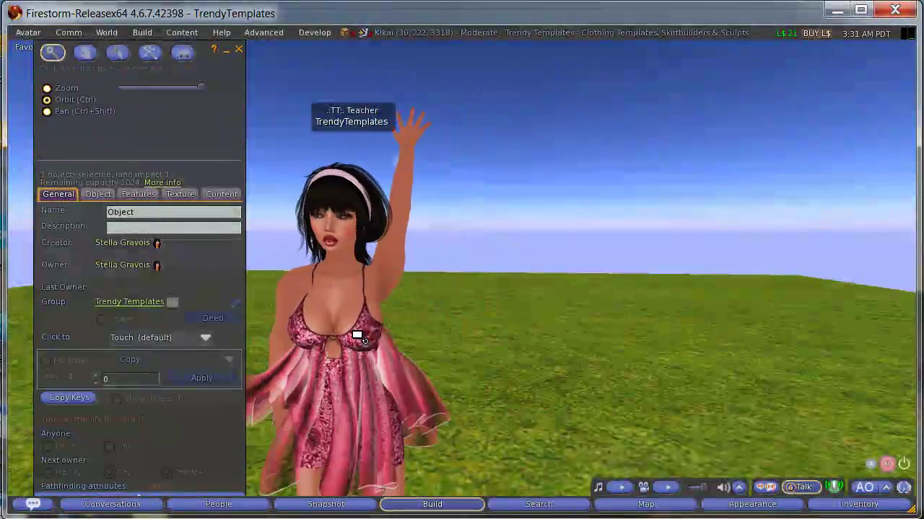
key(Escape)
key(ctrl+3)
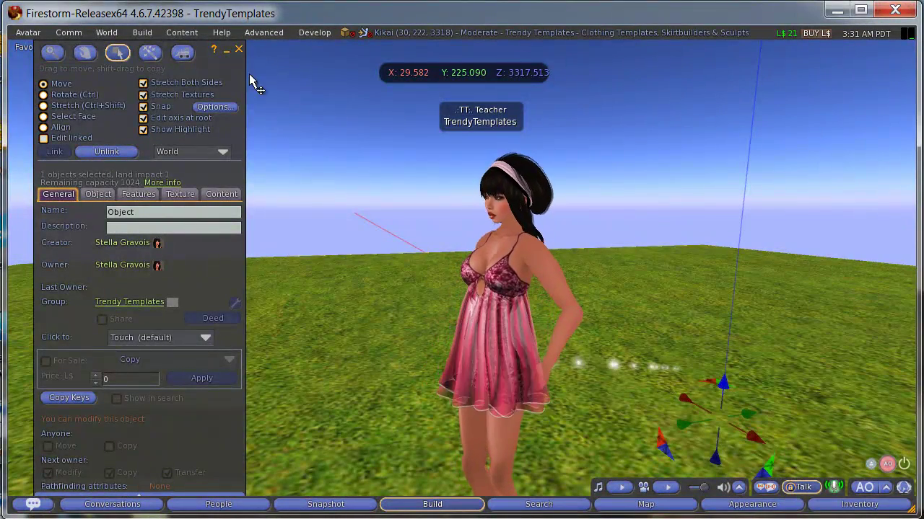
click(238, 49)
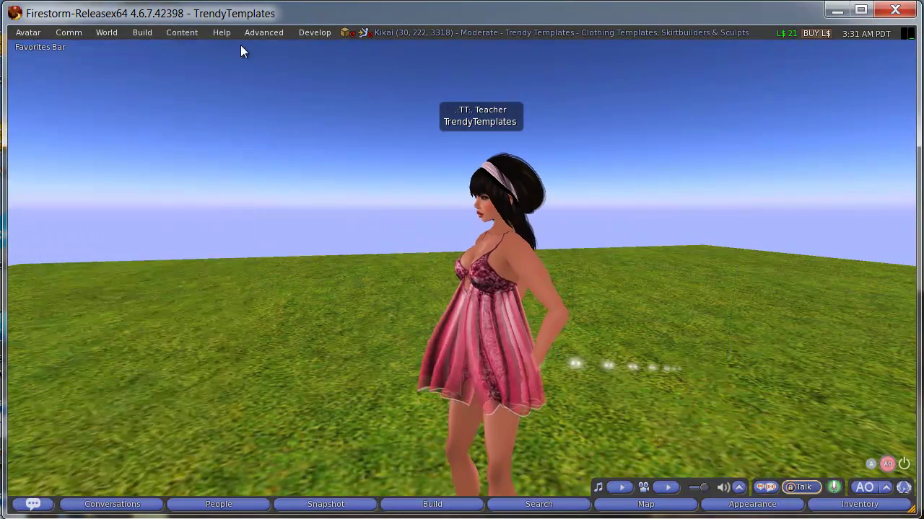
Step: Turn off Show Selection Beam in the build options, and check the effect by briefly editing the object beside the avatar
click(142, 32)
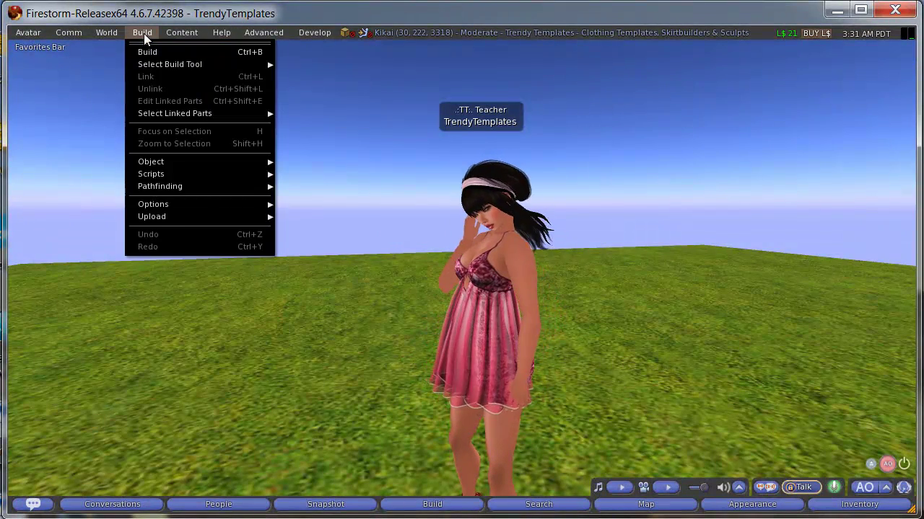
mouse_move(166, 207)
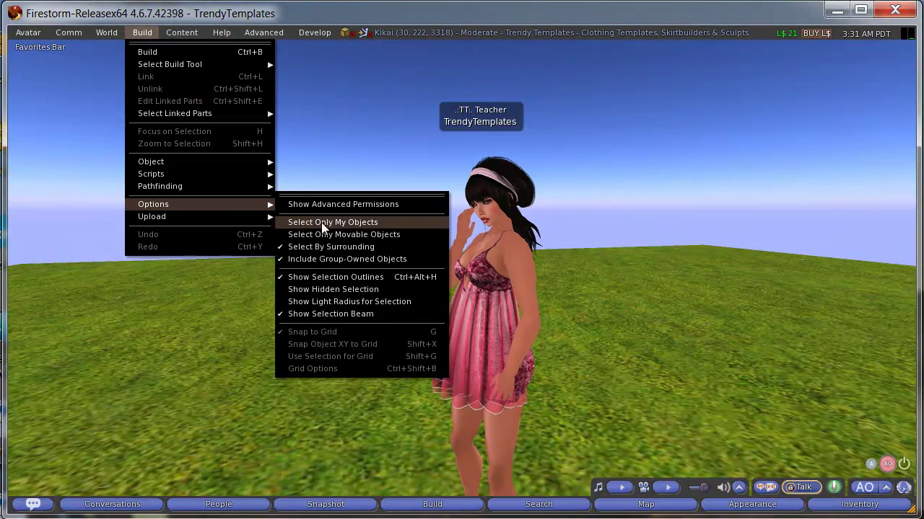
click(282, 316)
right_click(635, 364)
click(666, 330)
click(661, 403)
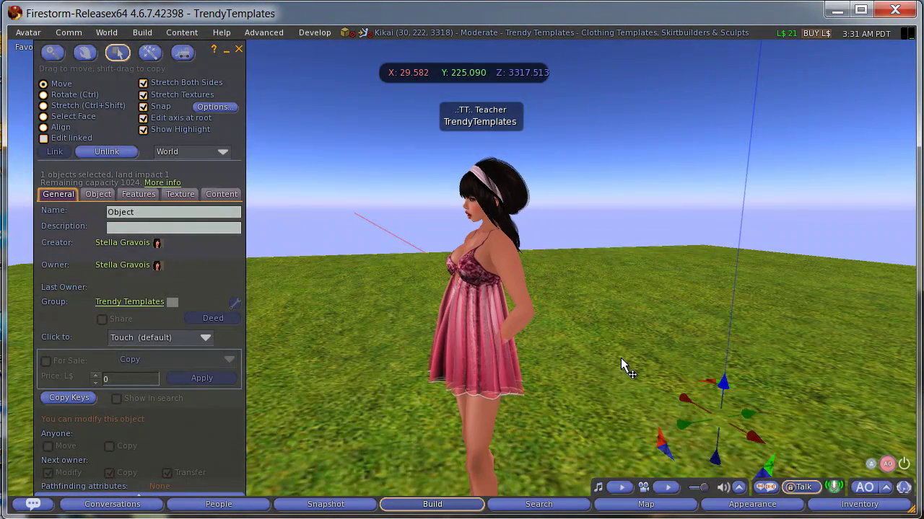
click(239, 50)
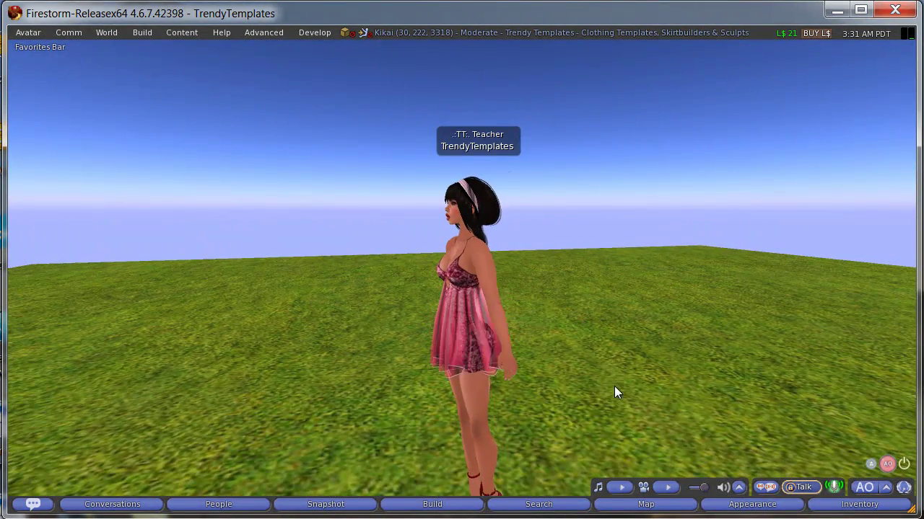
Step: Try to select objects by drawing selection boxes over the grass around the avatar, and close the build window
right_click(615, 388)
click(644, 410)
drag(345, 231, 708, 463)
drag(595, 271, 764, 449)
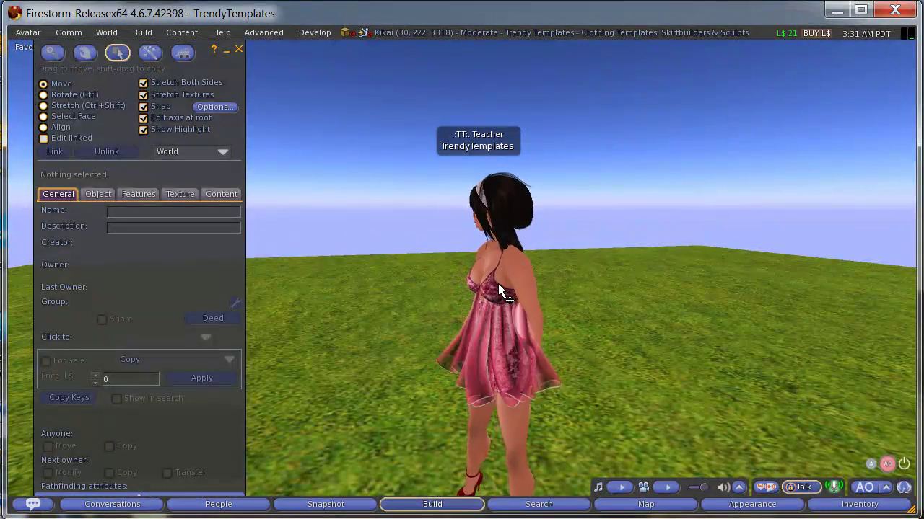
click(238, 49)
Step: Turn on Select Only My Objects in the build options
click(148, 32)
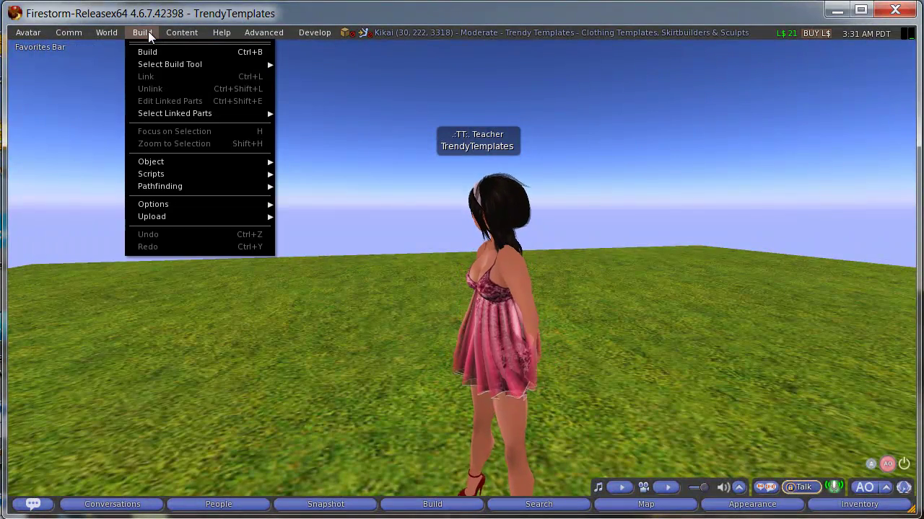
mouse_move(144, 206)
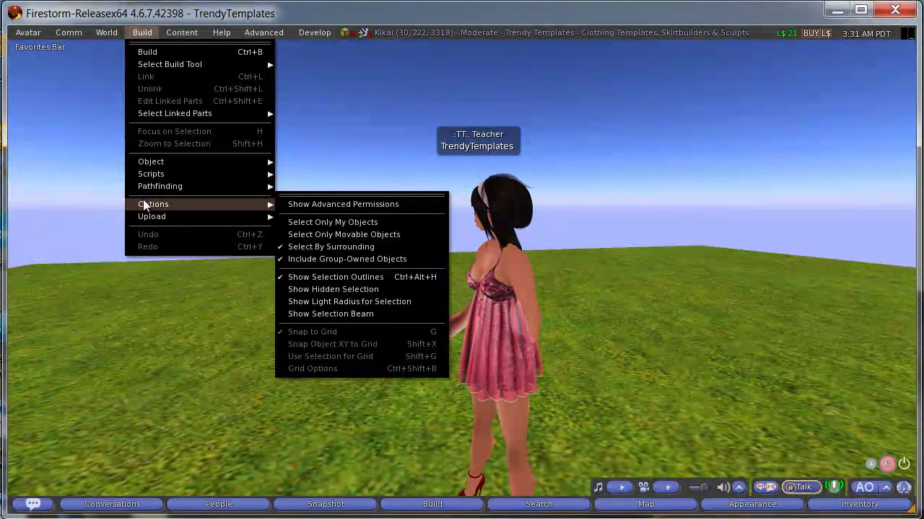
click(318, 222)
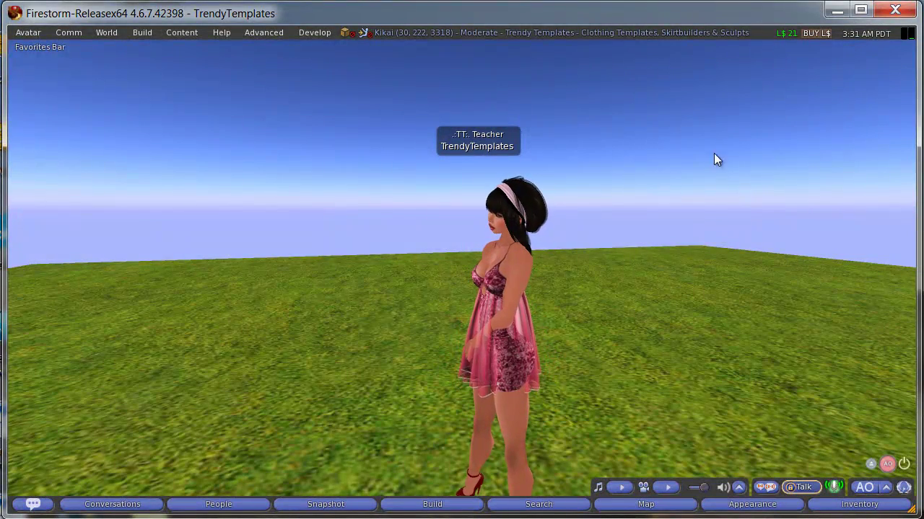
Step: Create a box prim on the open grass beside the avatar
alt+click(464, 277)
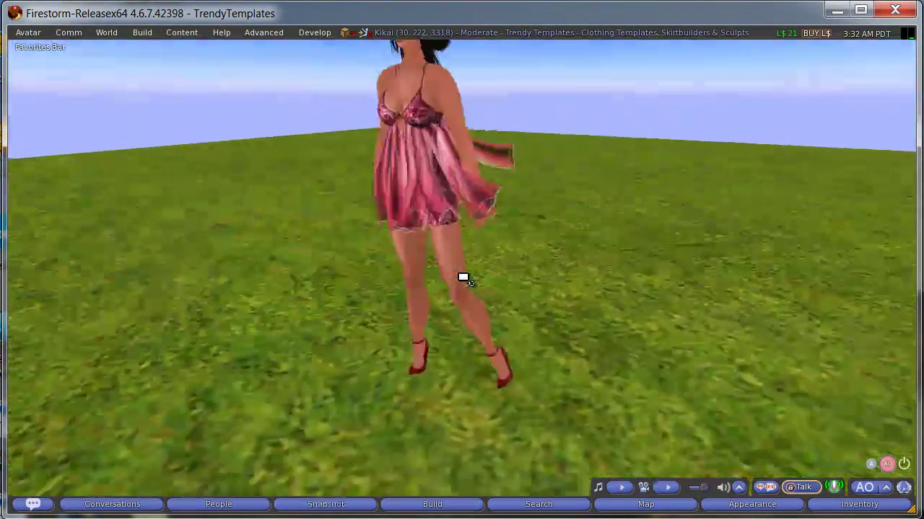
alt+drag(464, 277, 464, 277)
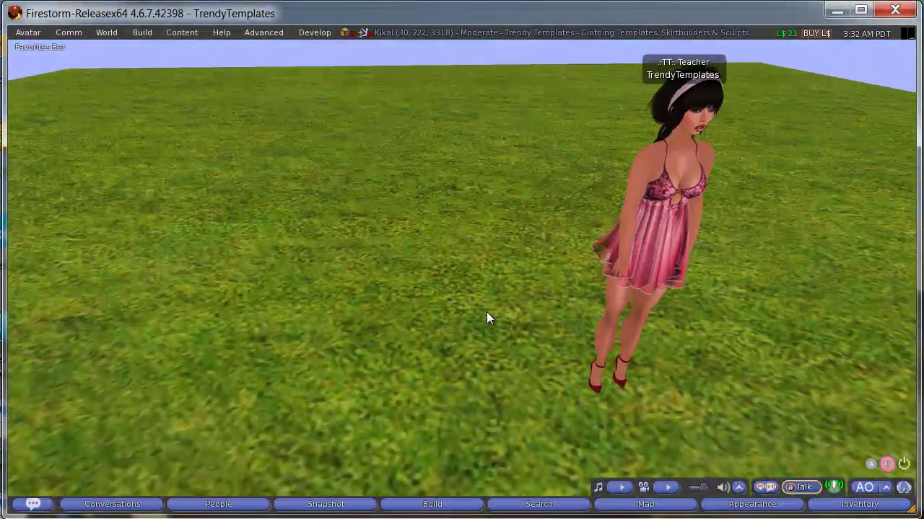
scroll(486, 311, up, 3)
key(Escape)
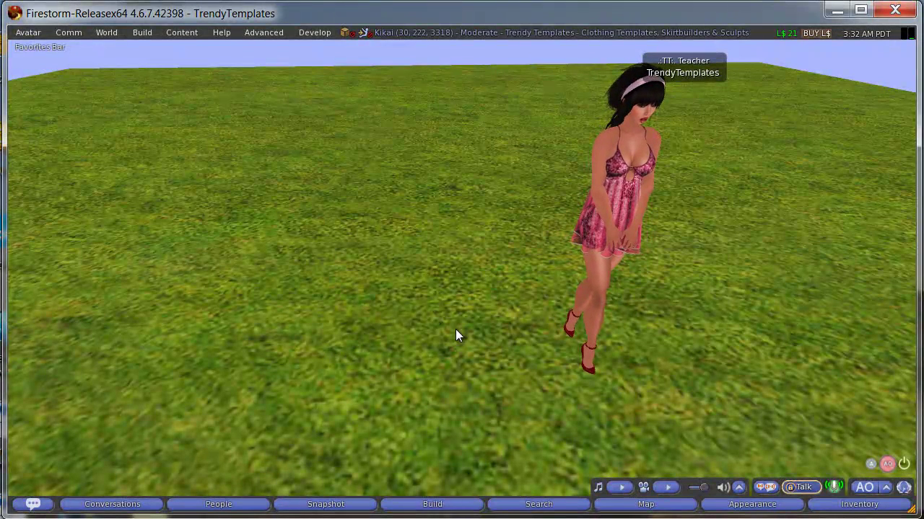
click(429, 506)
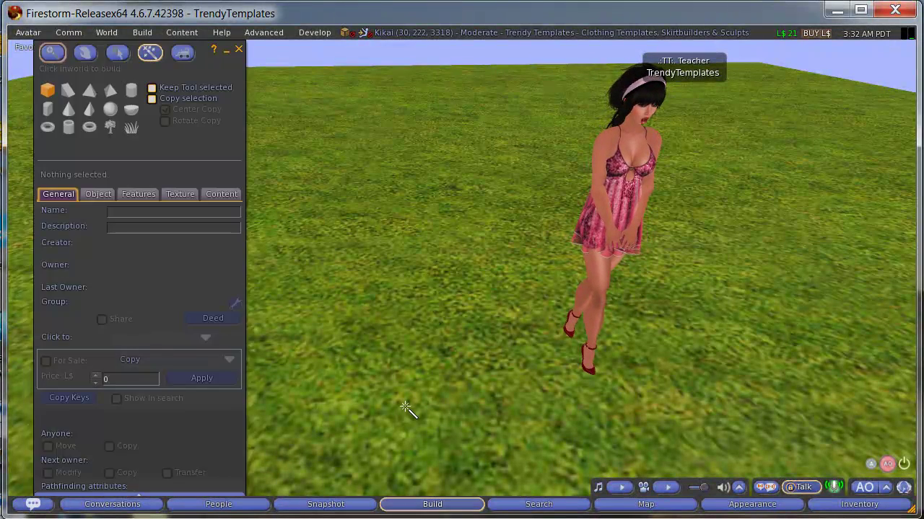
click(387, 312)
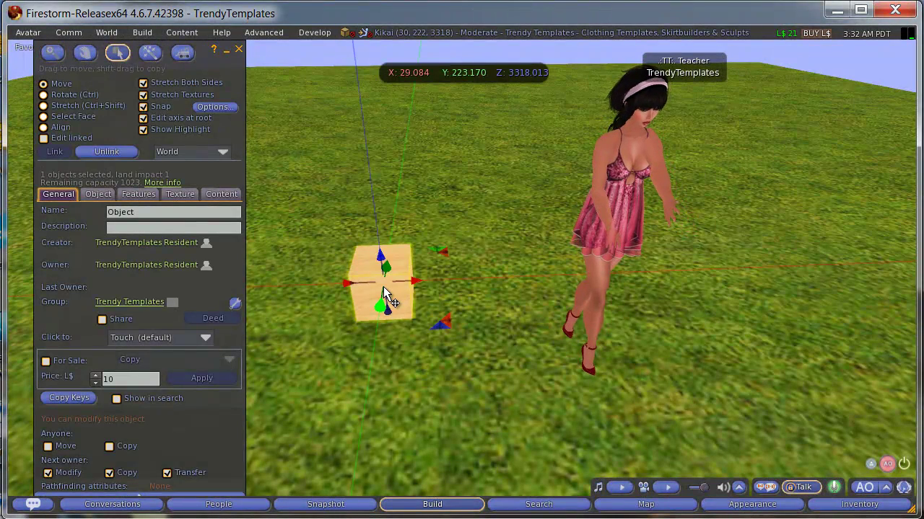
Step: Set the box's size to X 1.5, Y 1.5 and Z 0.01 m, and lower it to a height of about 3317.804 m
click(98, 195)
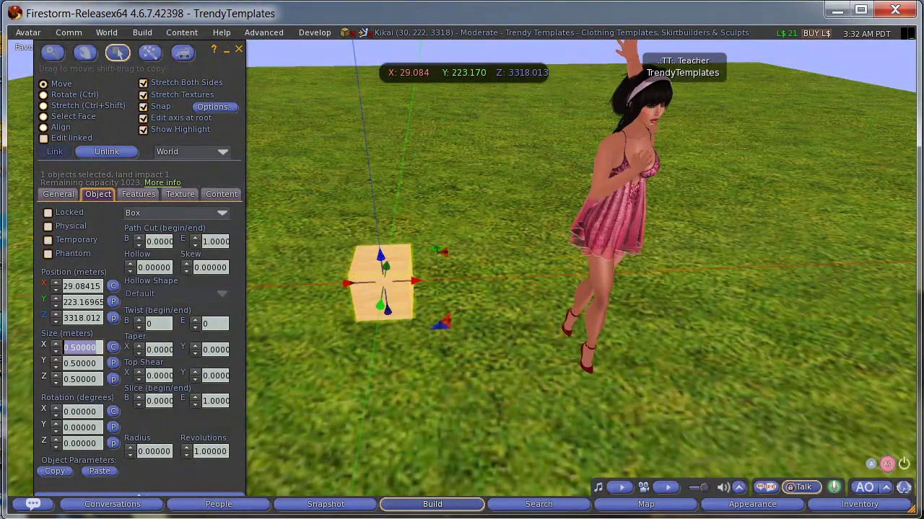
text(1)
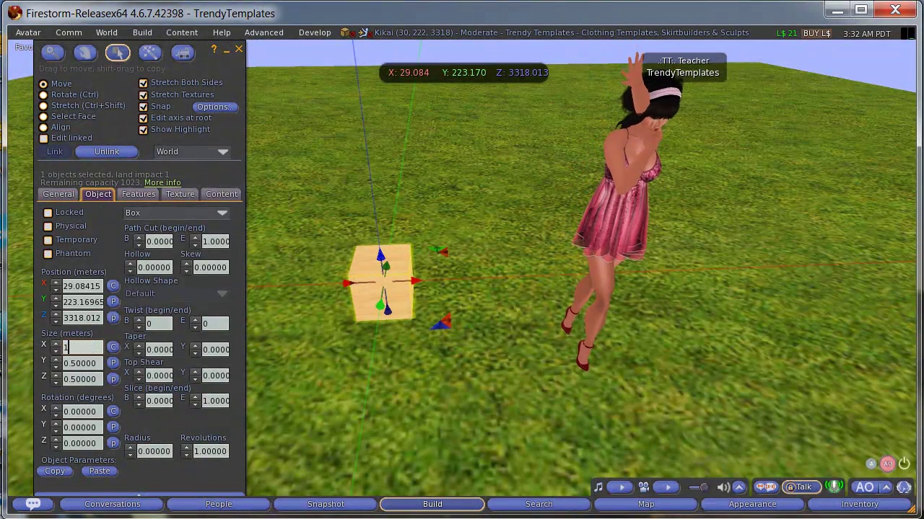
text(.5)
key(Tab)
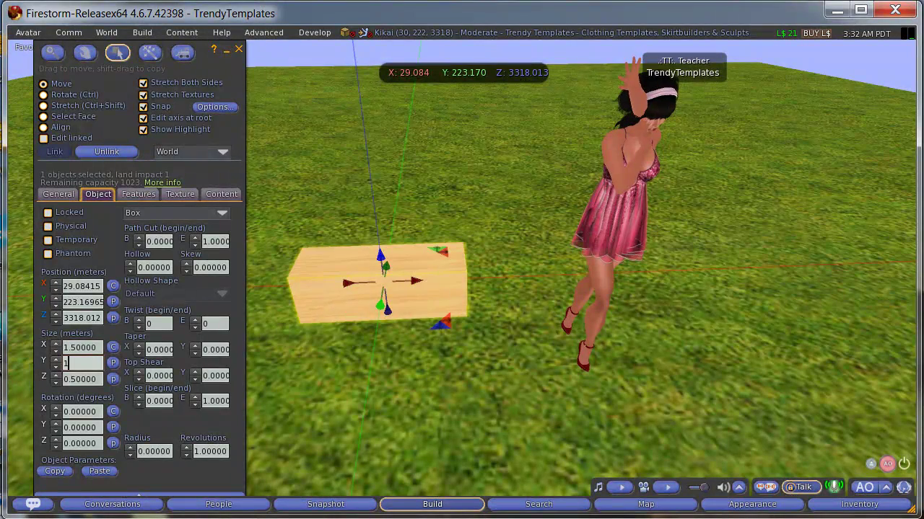
key(Tab)
text(0)
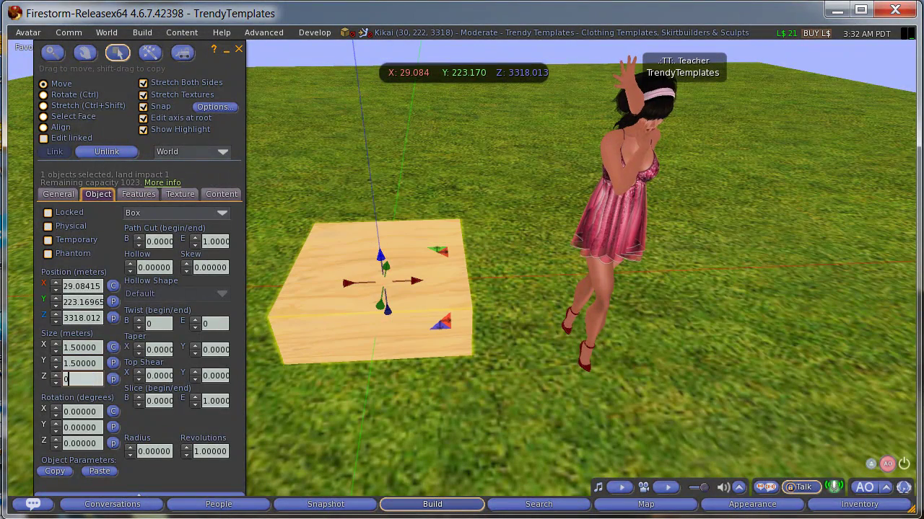
text(.01)
key(Return)
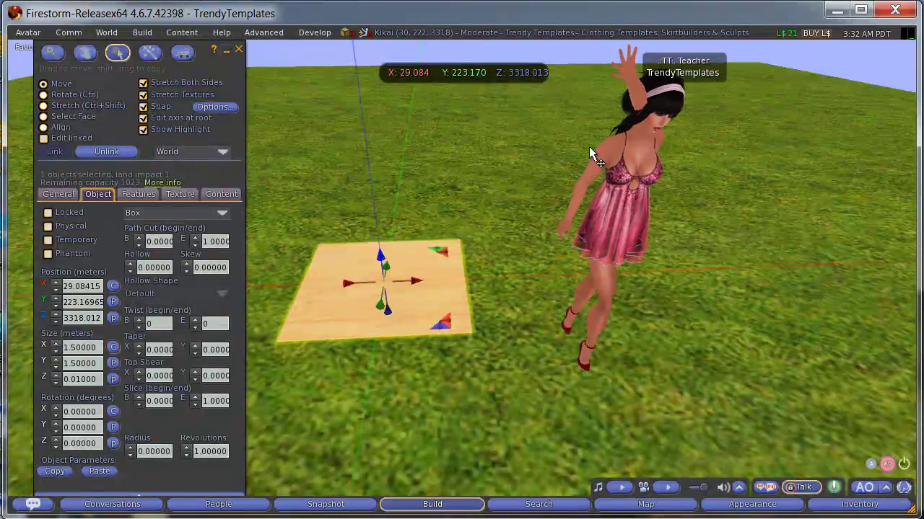
drag(384, 257, 378, 275)
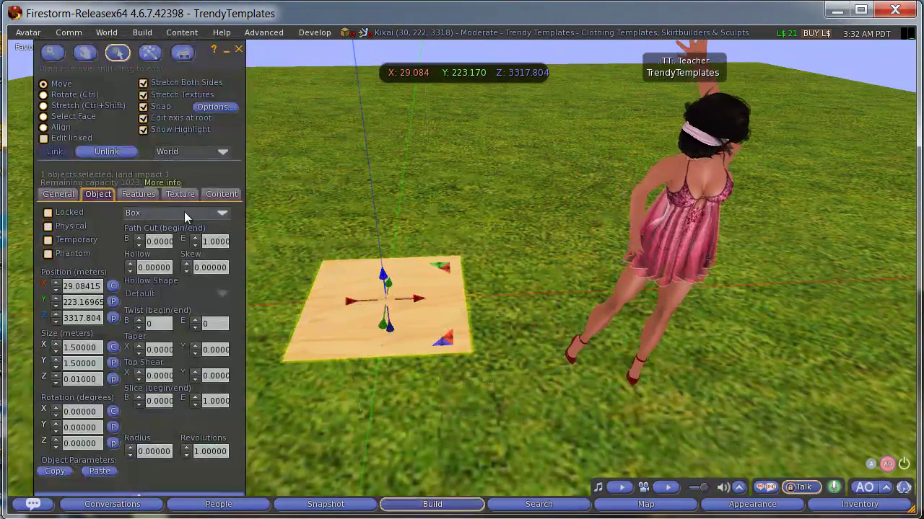
Step: Replace the flattened box's wood texture with the Blank texture
click(179, 195)
click(64, 293)
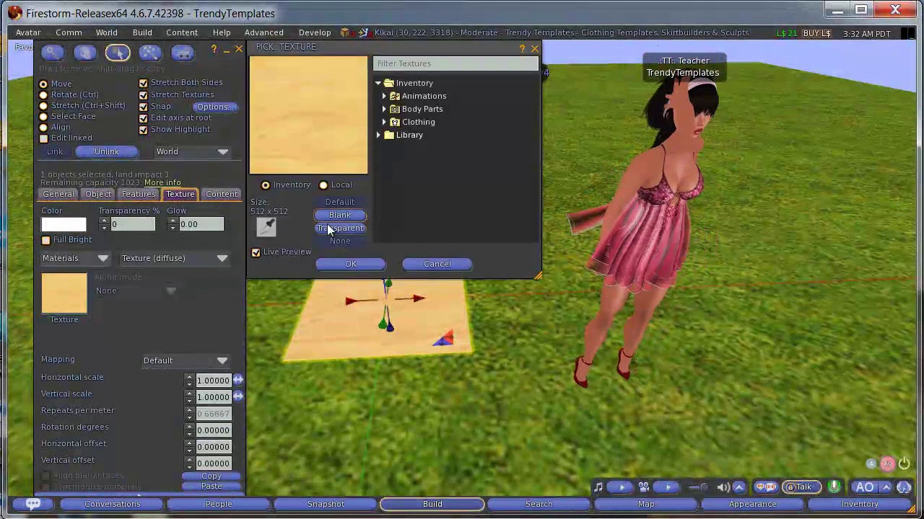
click(334, 217)
click(347, 265)
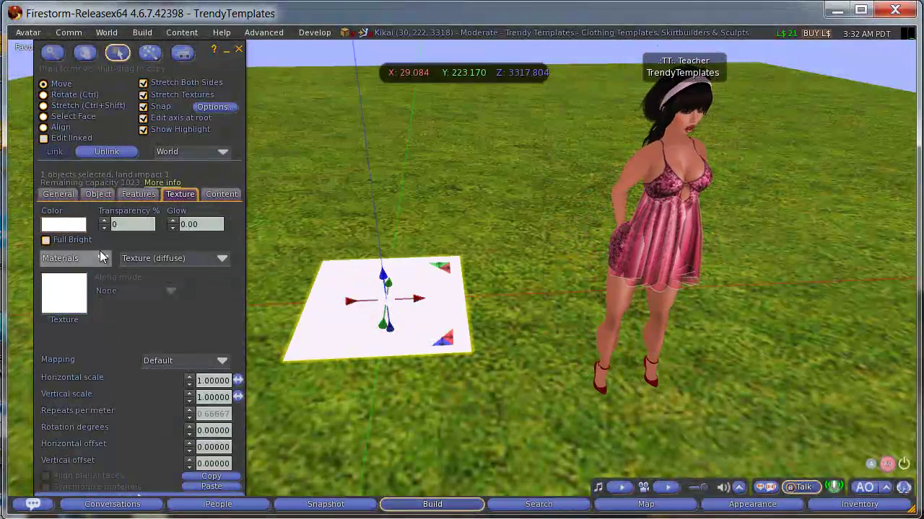
Step: Colour the flattened box dark blue (RGB 0, 0, 102), and close the build window
click(77, 226)
click(375, 256)
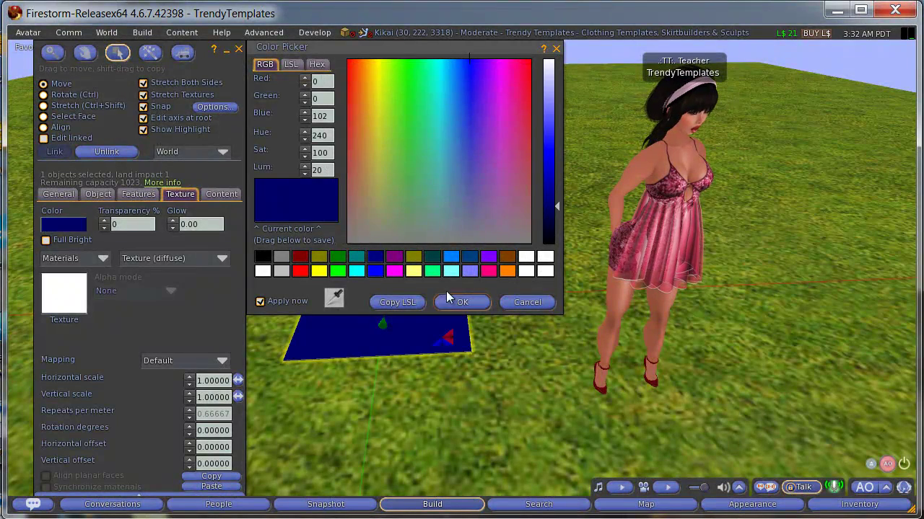
drag(392, 47, 178, 173)
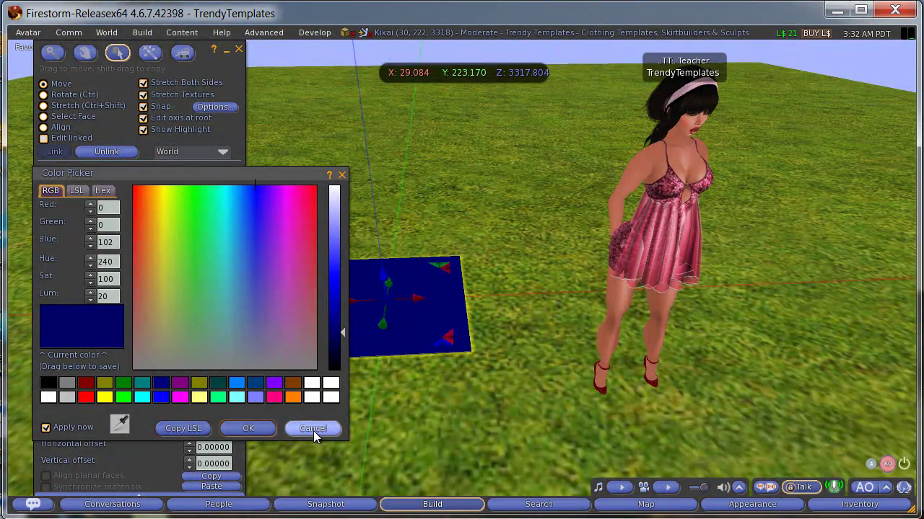
click(249, 428)
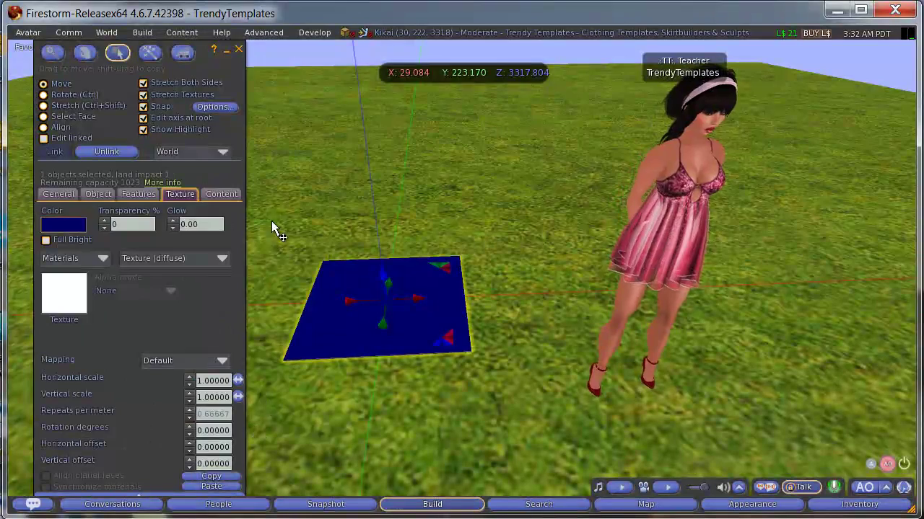
click(239, 49)
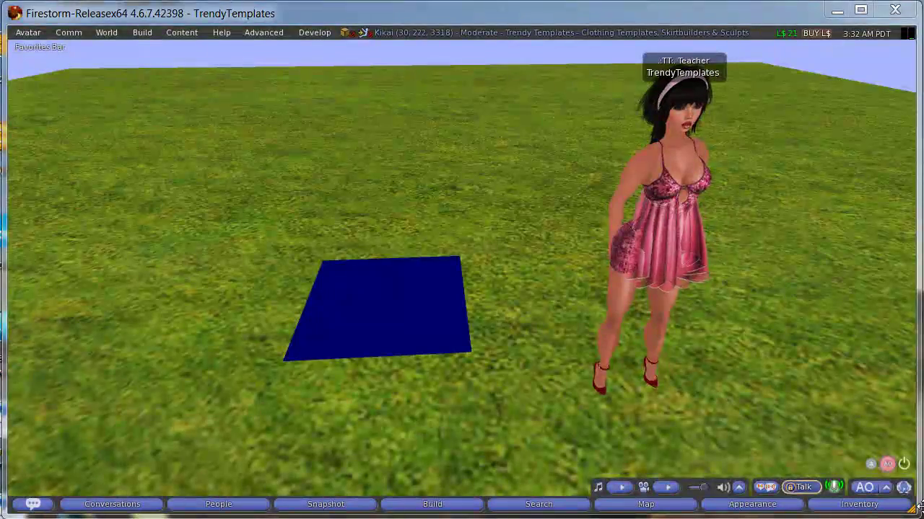
Step: Place the Jewel Generator - Halloween Pendant Bat object from the inventory's Objects folder onto the blue mat
click(880, 504)
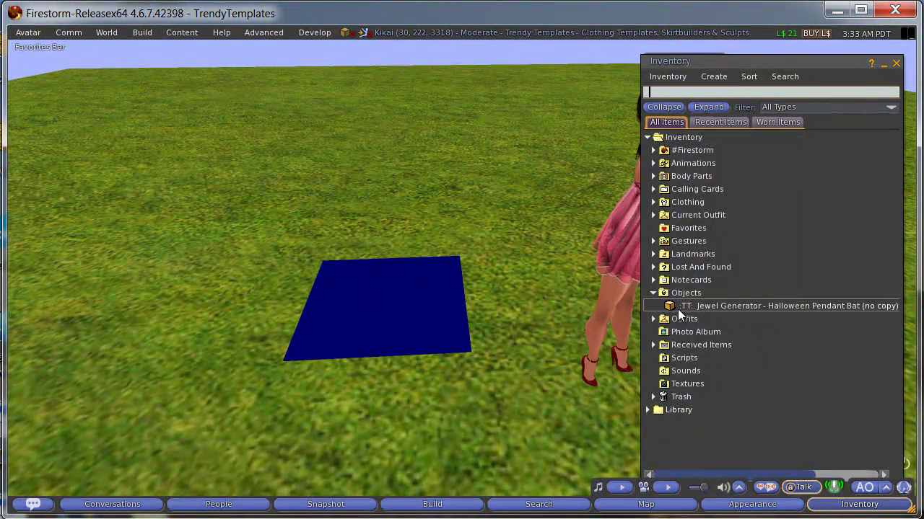
drag(679, 301, 381, 325)
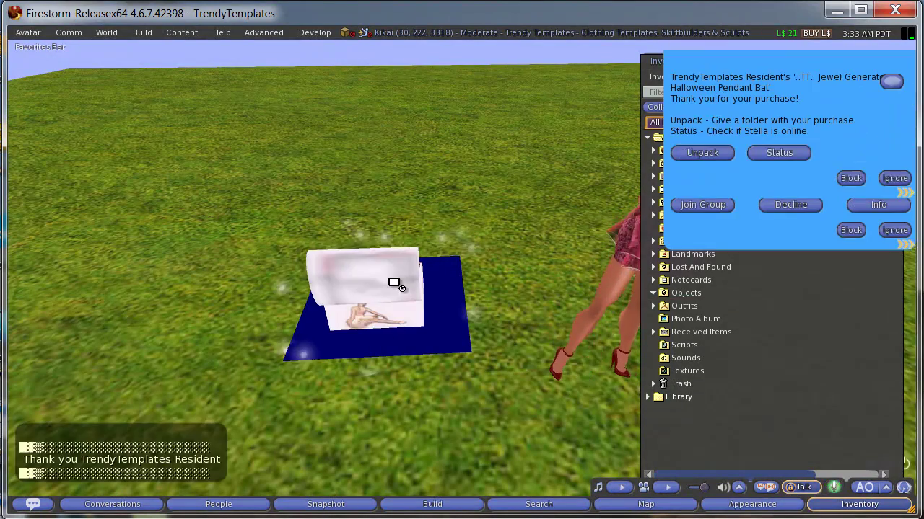
key(Up)
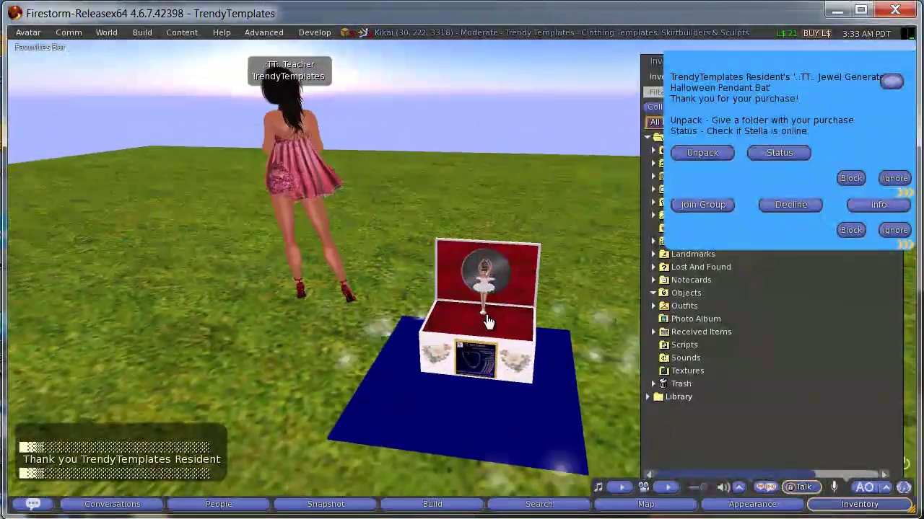
Step: Unpack the Halloween Pendant Bat jewellery box, accept the offered folder into the inventory, and decline the group invitation
alt+click(488, 321)
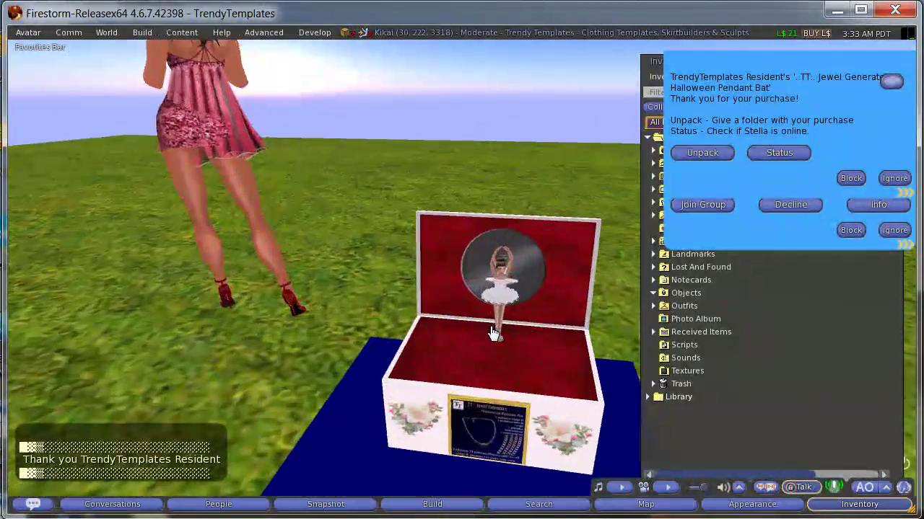
click(712, 149)
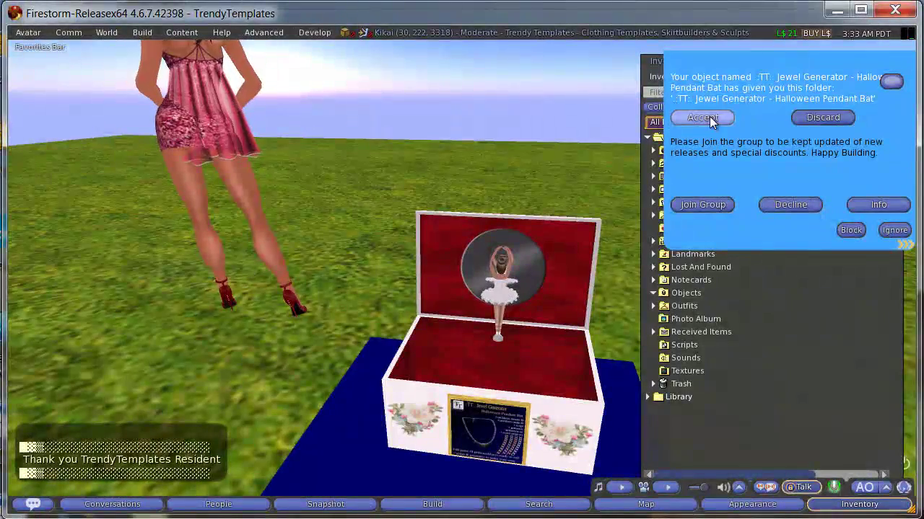
click(710, 117)
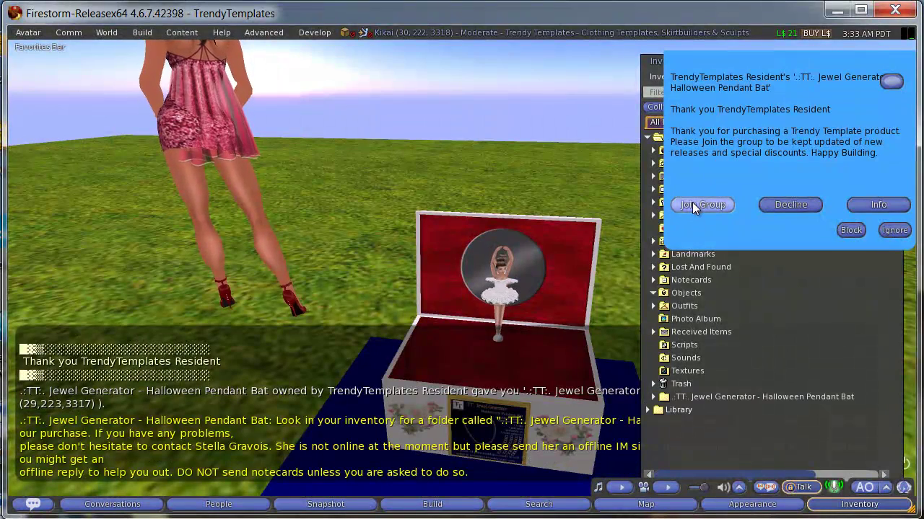
click(804, 207)
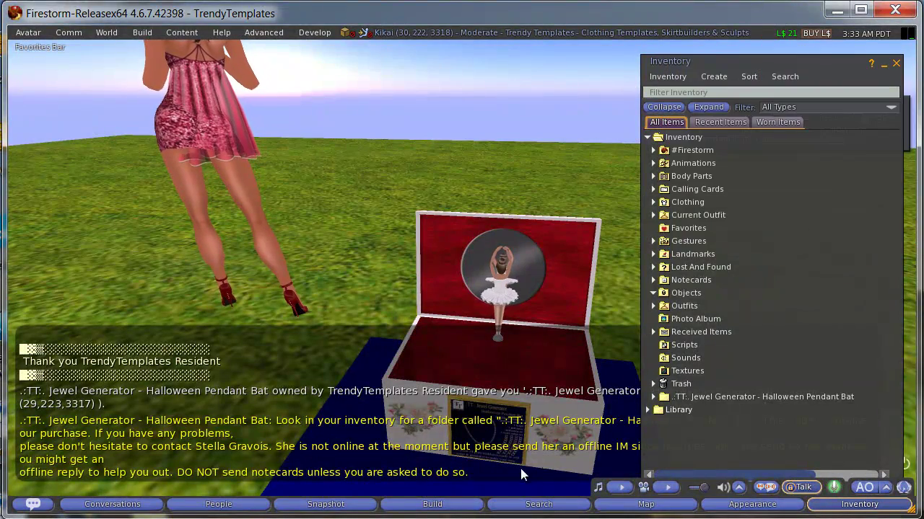
Step: Close the unpacked jewellery box's lid and remove the box from the blue mat
alt+drag(516, 449, 518, 233)
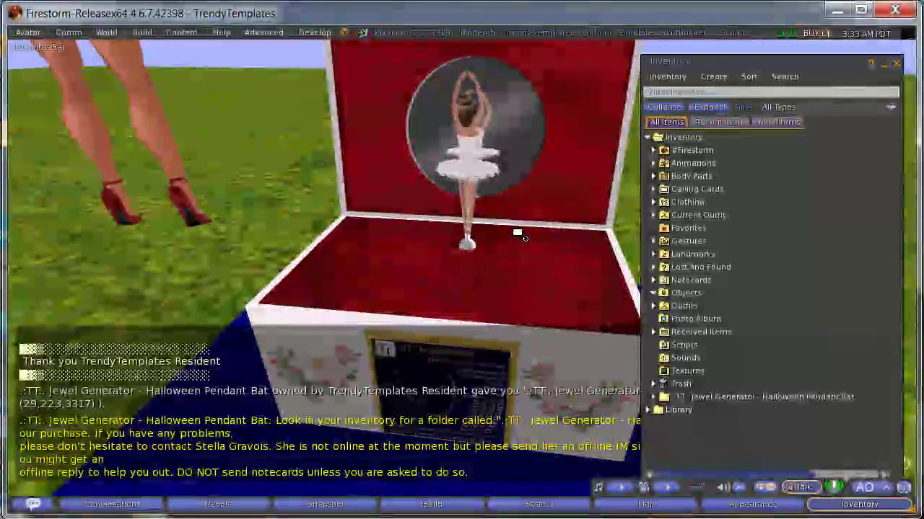
click(577, 297)
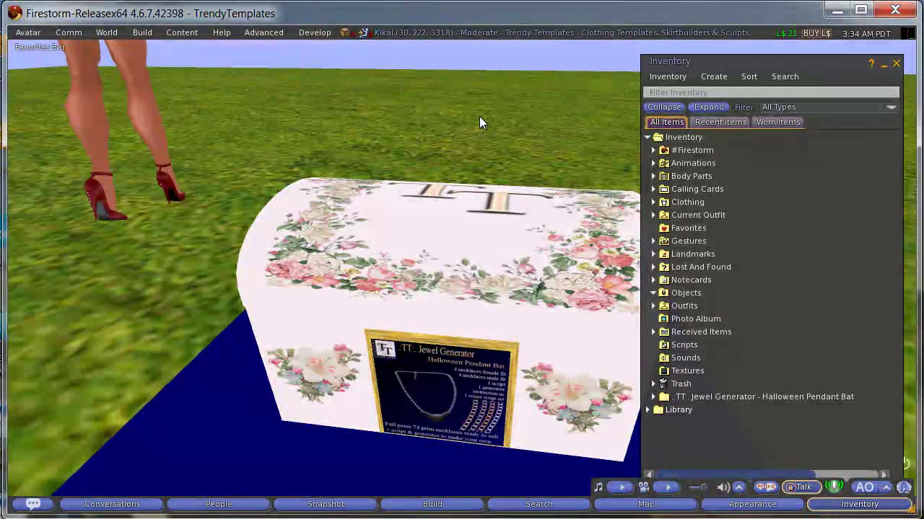
right_click(462, 291)
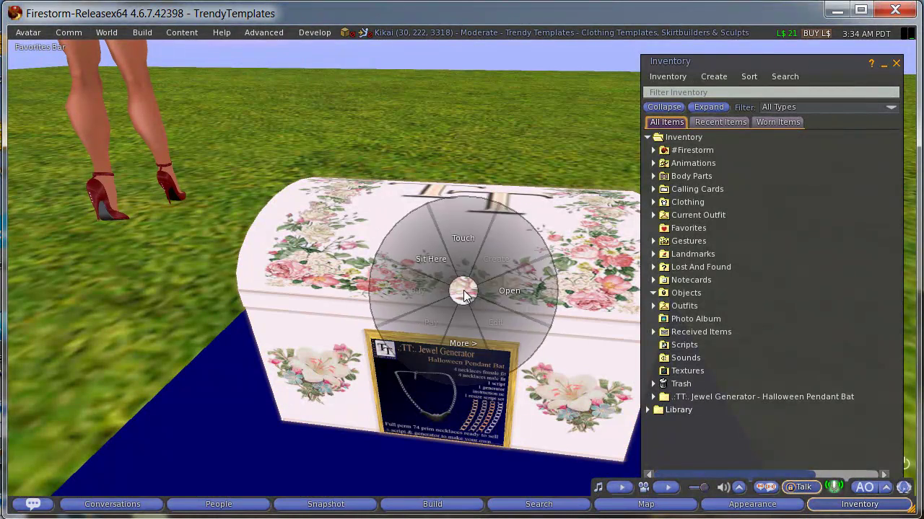
click(506, 288)
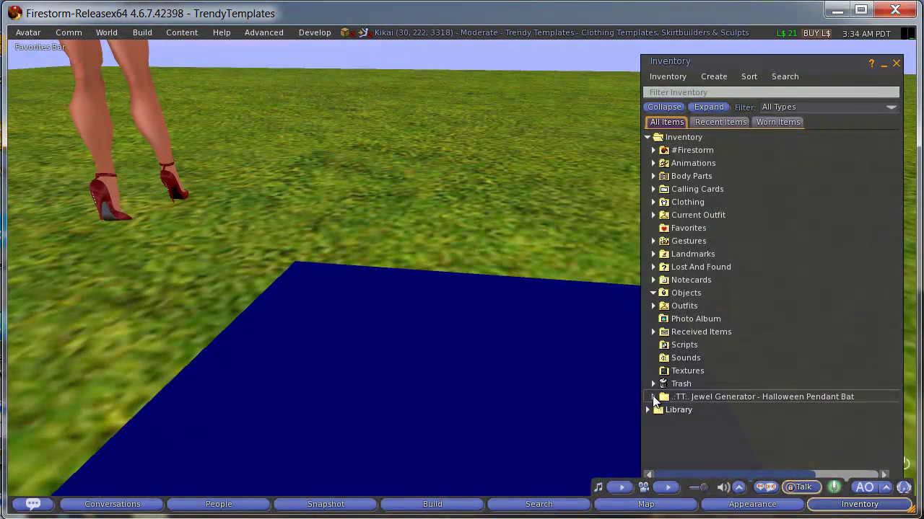
Step: Expand the unpacked Jewel Generator - Halloween Pendant Bat folder and widen the inventory window so full item names can be read
click(653, 397)
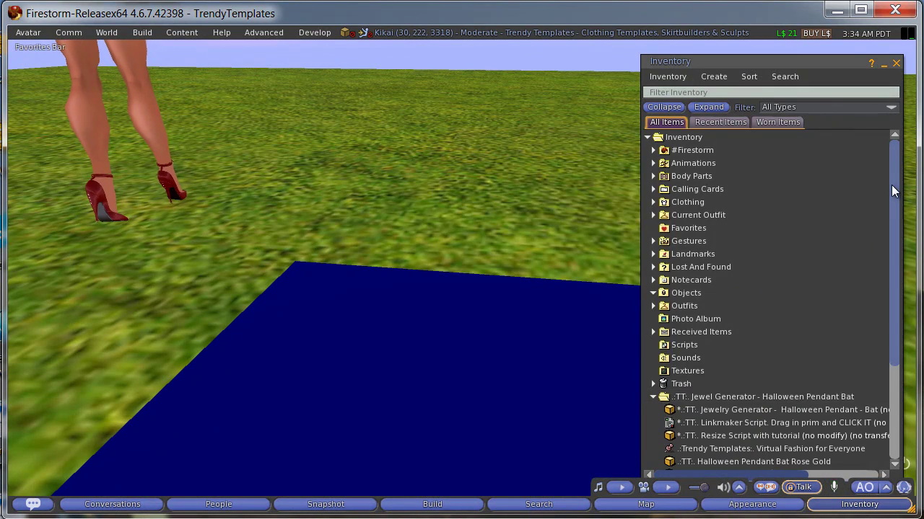
drag(892, 189, 894, 318)
mouse_move(835, 57)
mouse_down()
mouse_move(827, 172)
mouse_move(825, 51)
mouse_up()
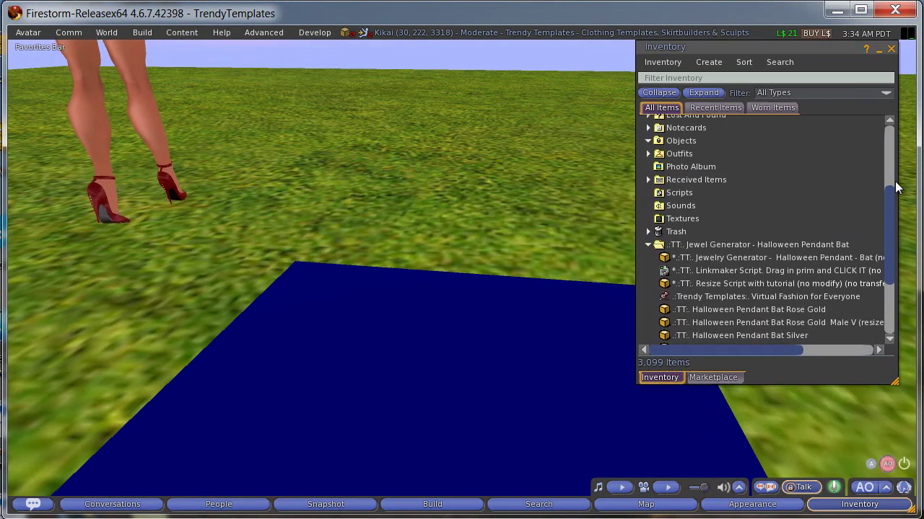
scroll(889, 208, down, 3)
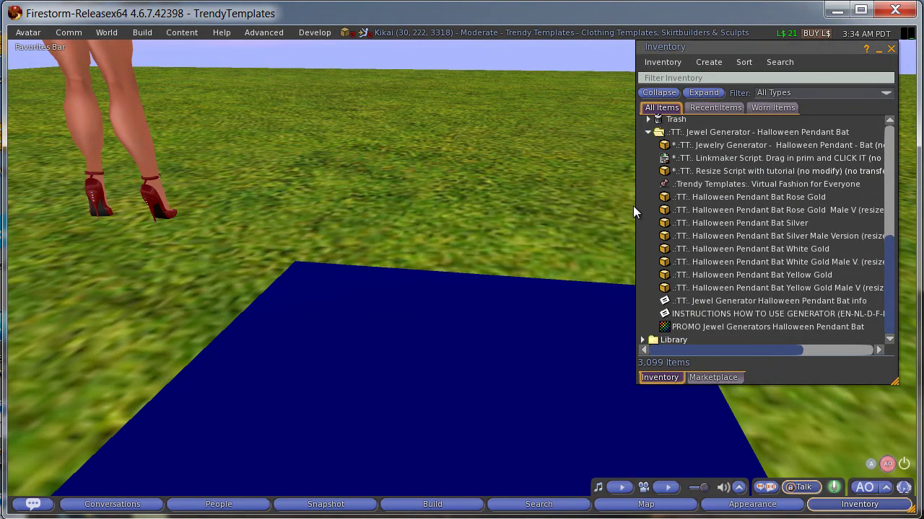
drag(635, 206, 572, 200)
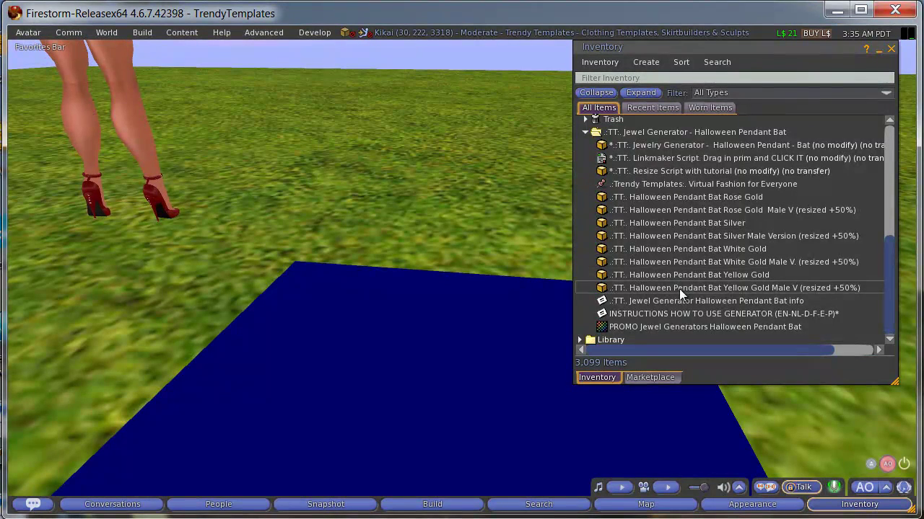
Step: Read the INSTRUCTIONS HOW TO USE GENERATOR notecard, close it, and reset the camera
click(652, 300)
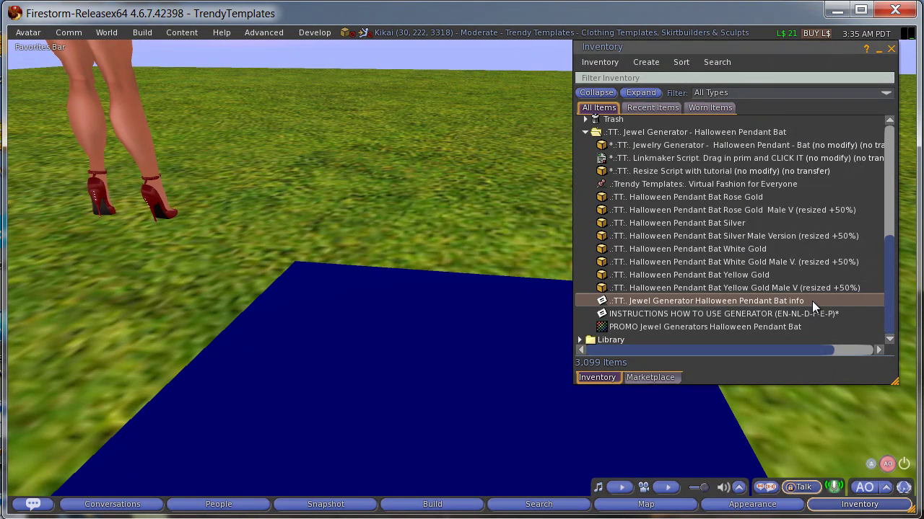
double_click(652, 314)
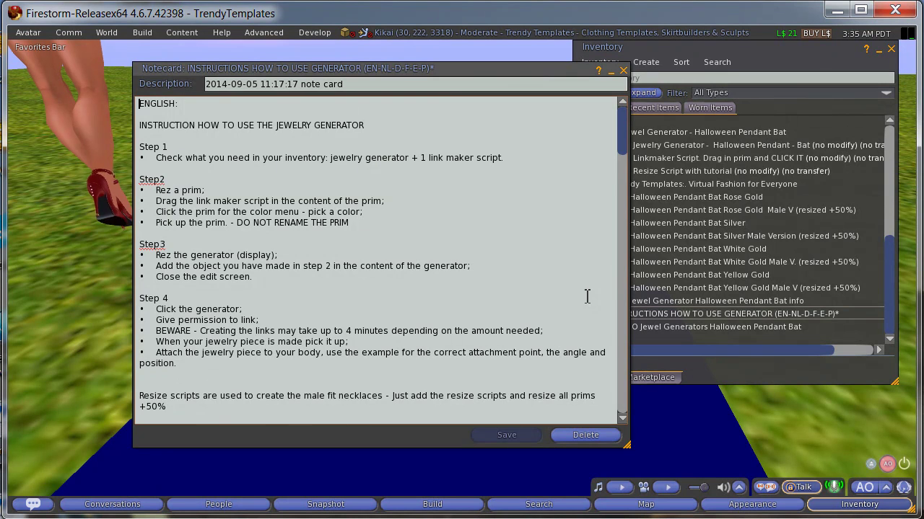
click(624, 70)
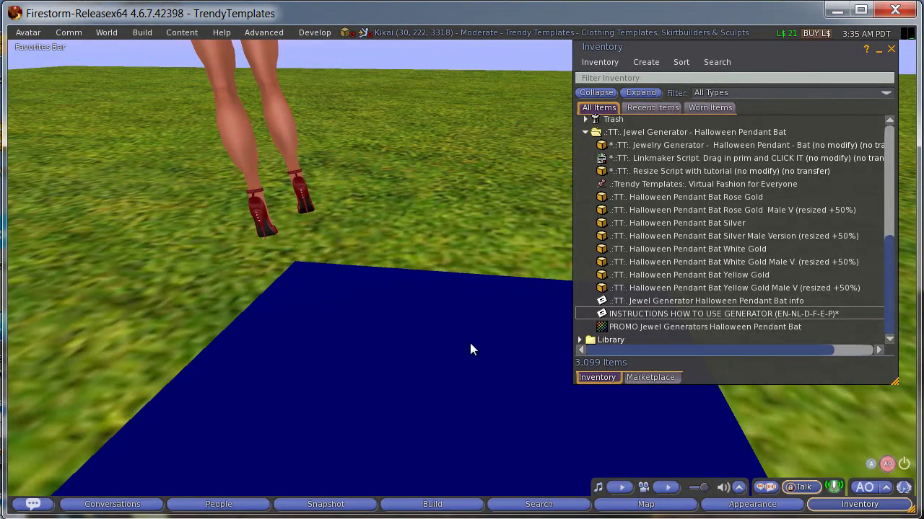
key(Escape)
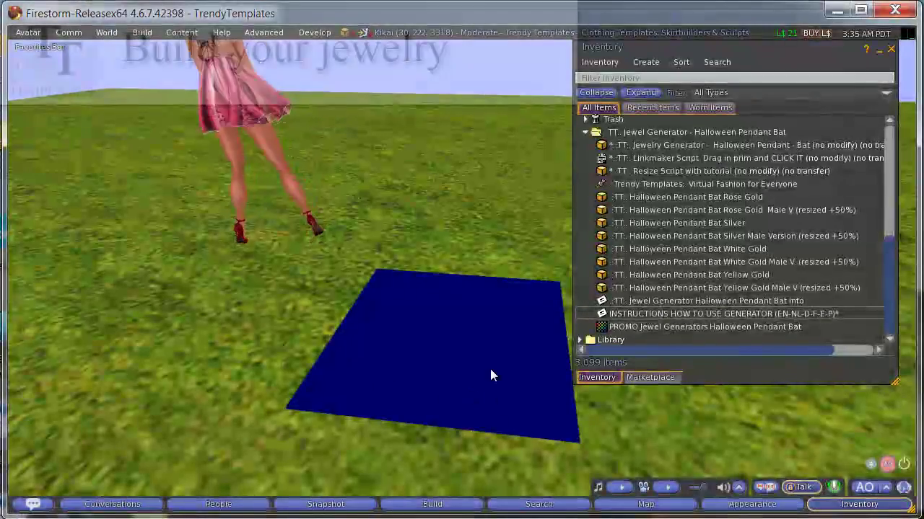
Step: Rez a new box prim at the middle of the blue mat
ctrl+alt+drag(505, 356, 461, 276)
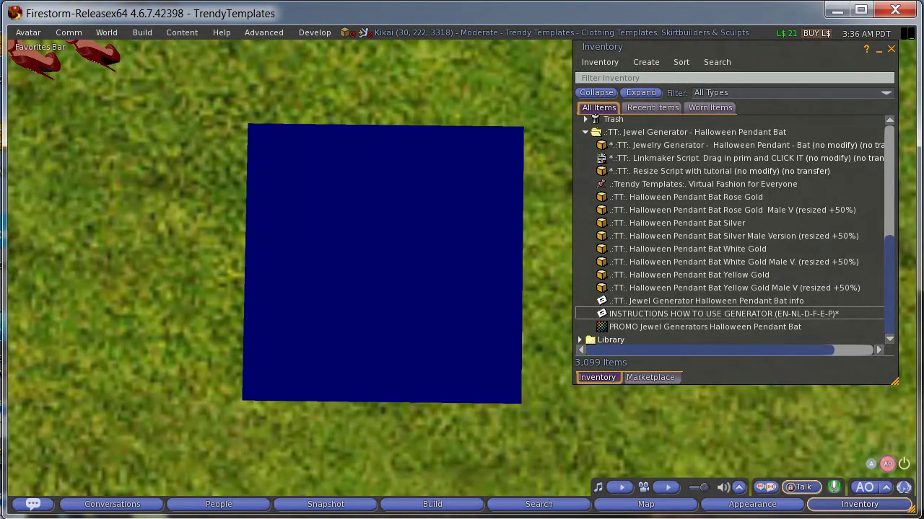
click(431, 511)
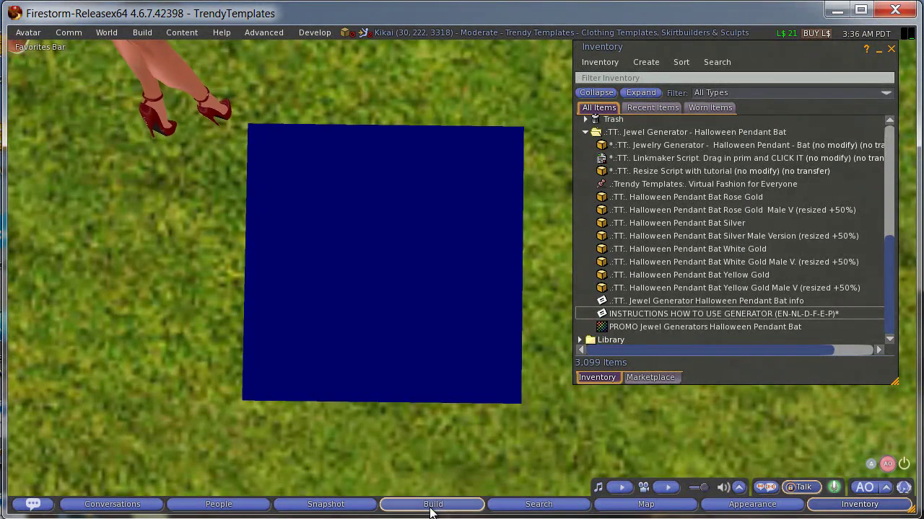
click(383, 286)
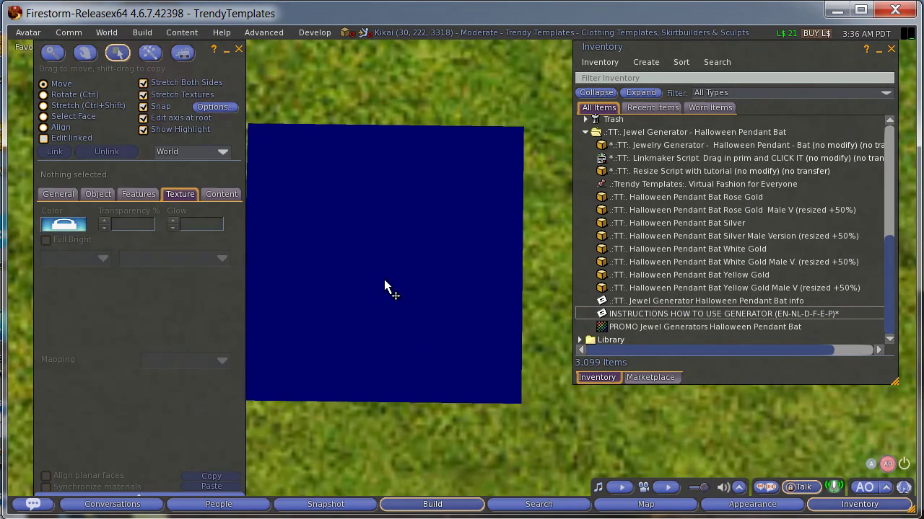
Step: Add the Linkmaker Script to the new box's contents and choose Silver/Platinum as its metal
click(229, 199)
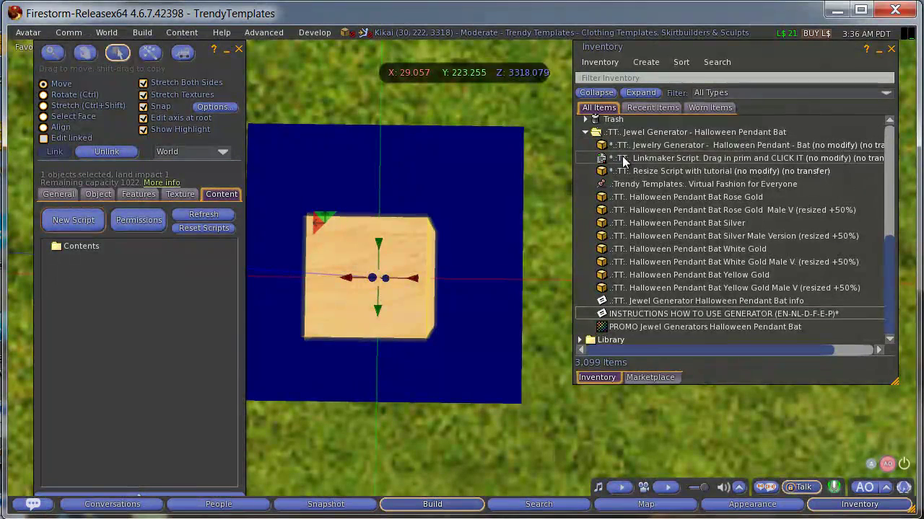
drag(622, 156, 153, 422)
click(239, 49)
click(339, 286)
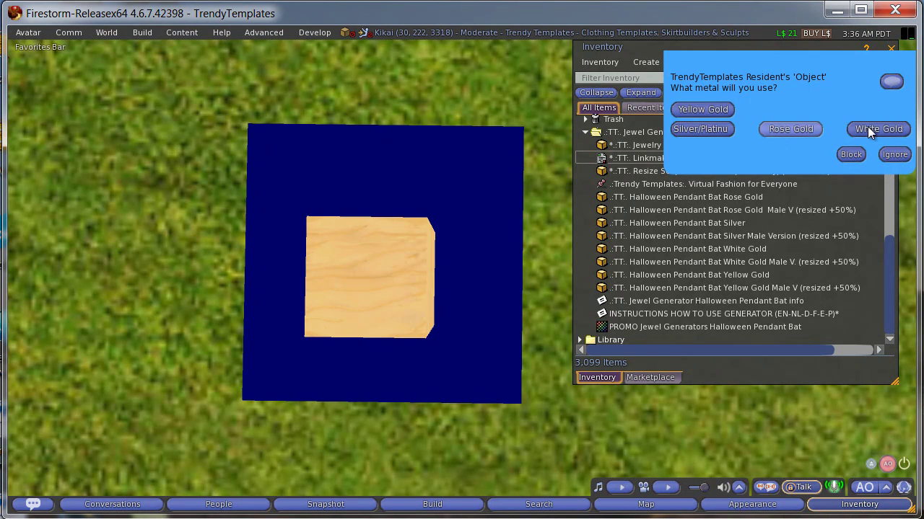
click(694, 130)
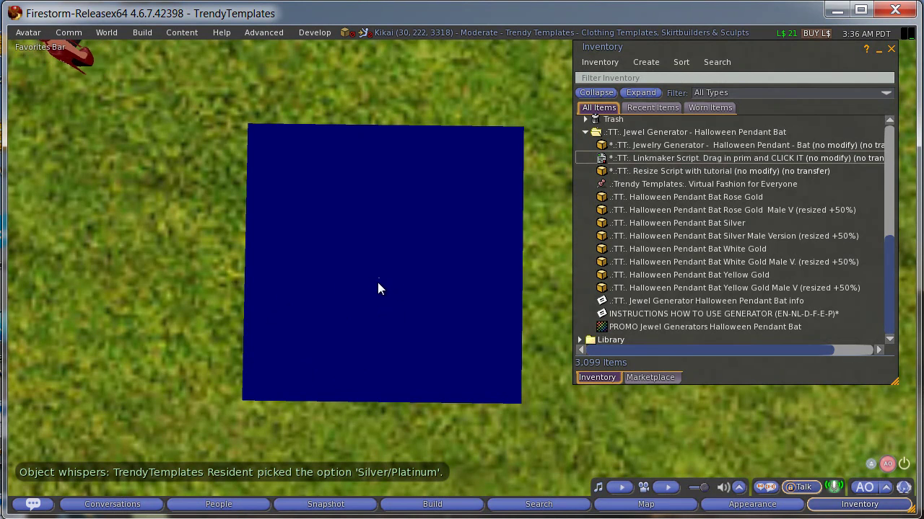
right_click(440, 292)
click(464, 321)
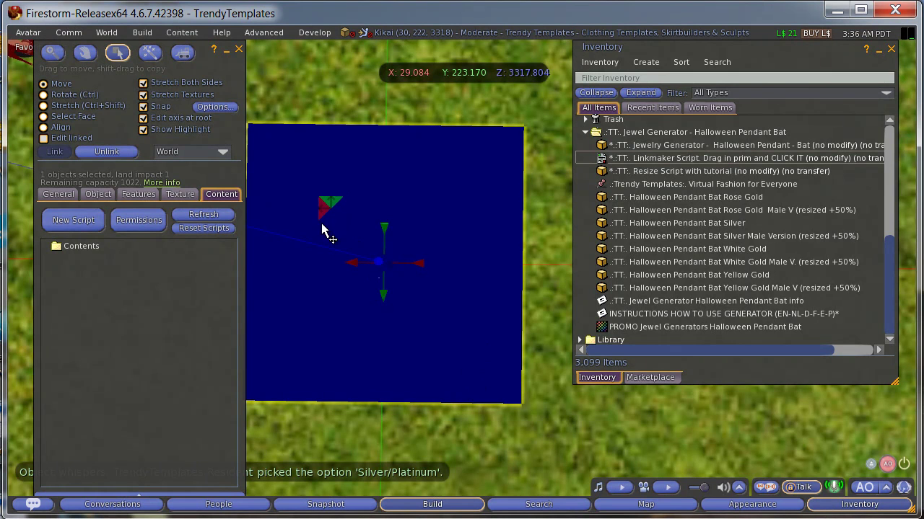
key(Escape)
Step: Select the tiny silver link above the middle of the blue mat with a selection rectangle drawn around it
drag(285, 176, 513, 371)
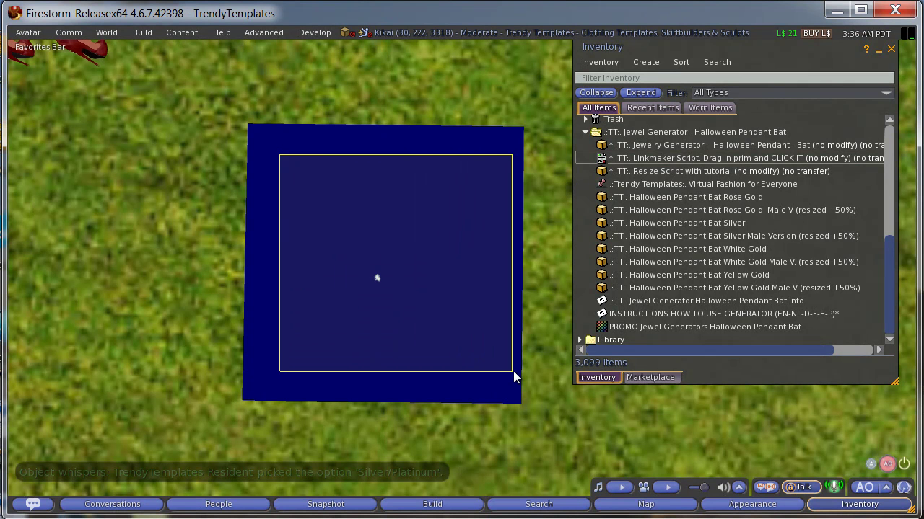
drag(513, 371, 513, 371)
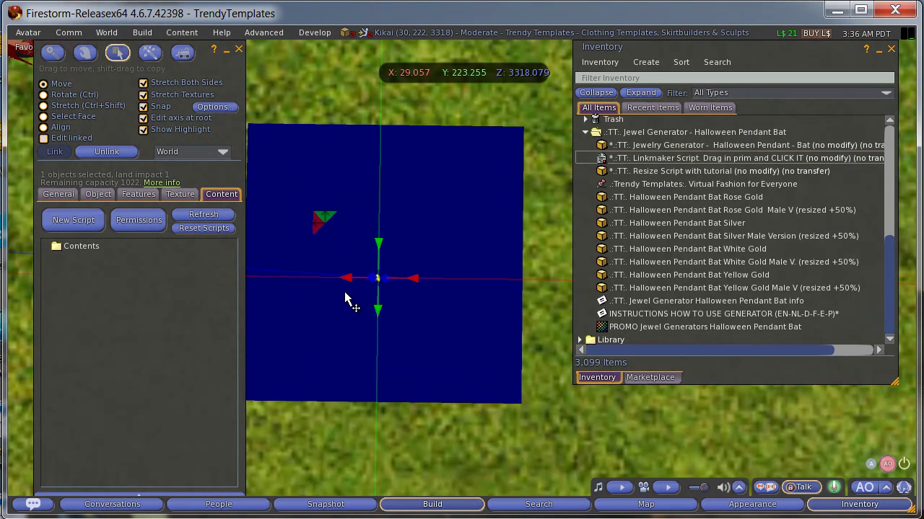
scroll(345, 298, up, 3)
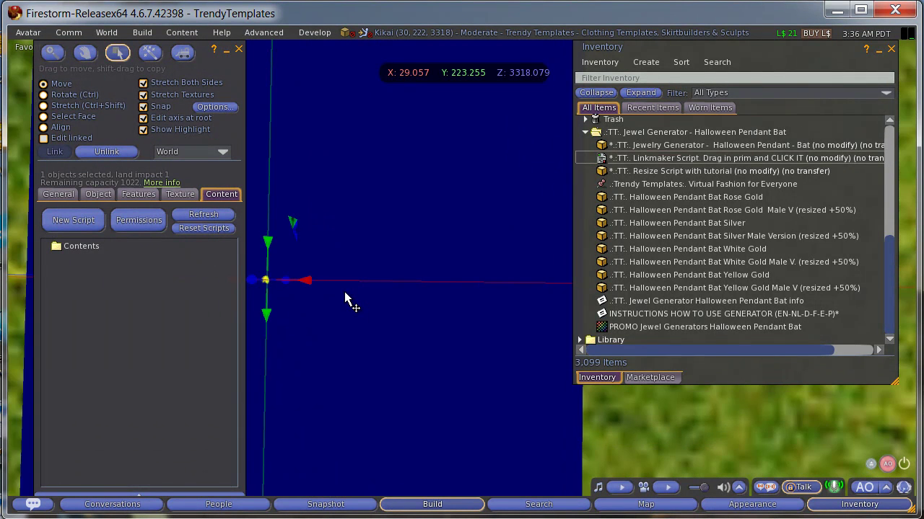
Step: Examine the selected silver link up close and from a lower angle
click(52, 53)
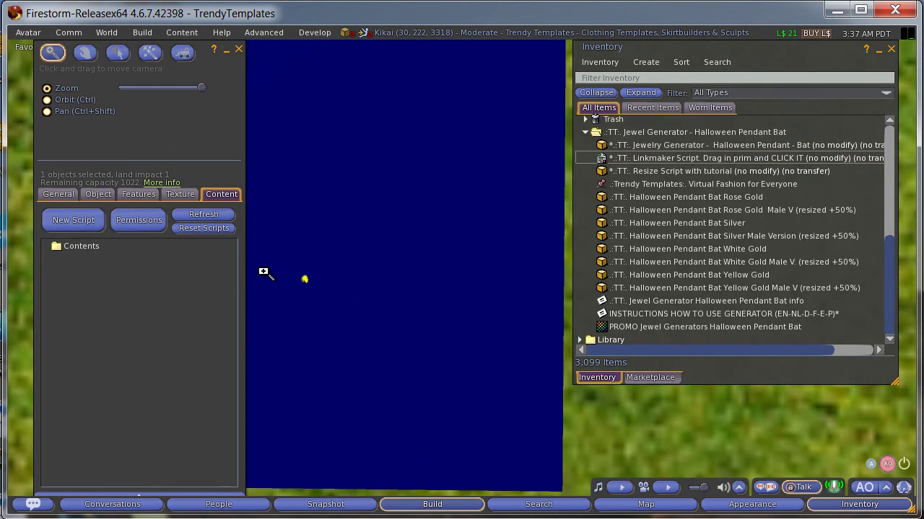
click(305, 285)
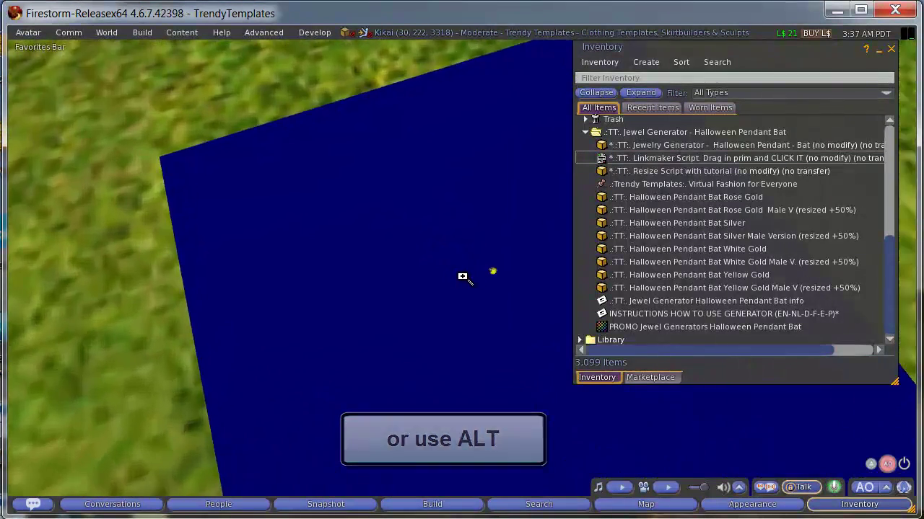
alt+drag(463, 276, 466, 274)
click(517, 223)
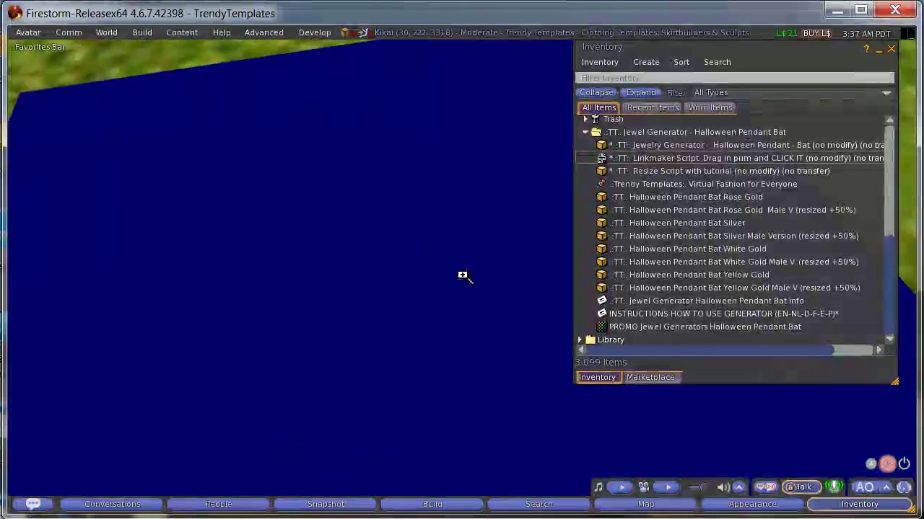
alt+click(475, 286)
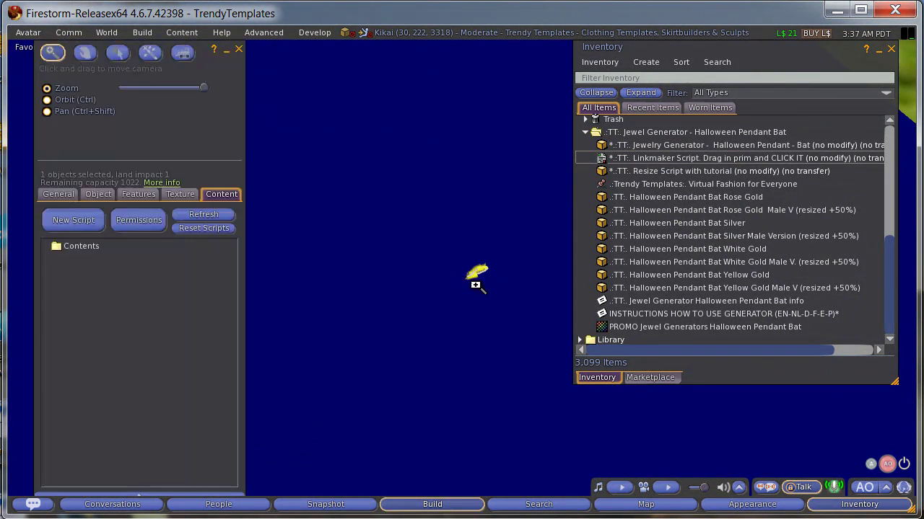
alt+drag(483, 275, 462, 278)
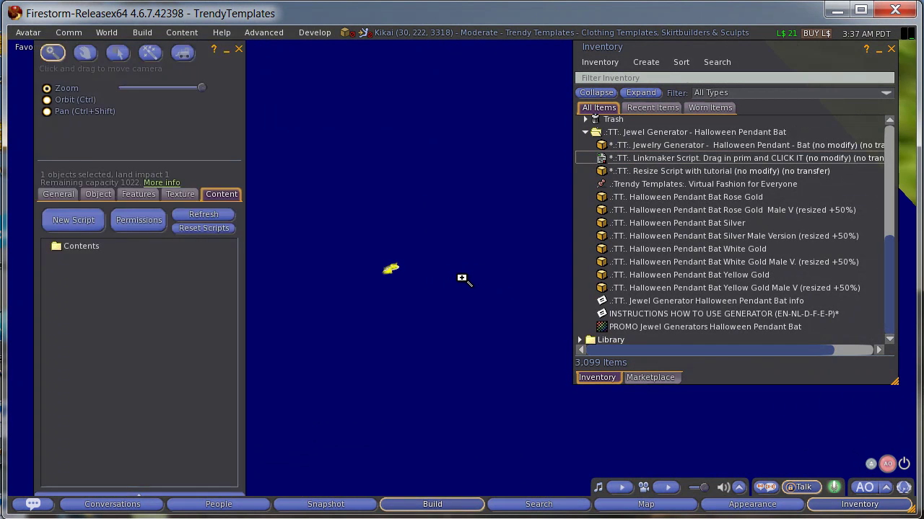
alt+drag(389, 273, 463, 281)
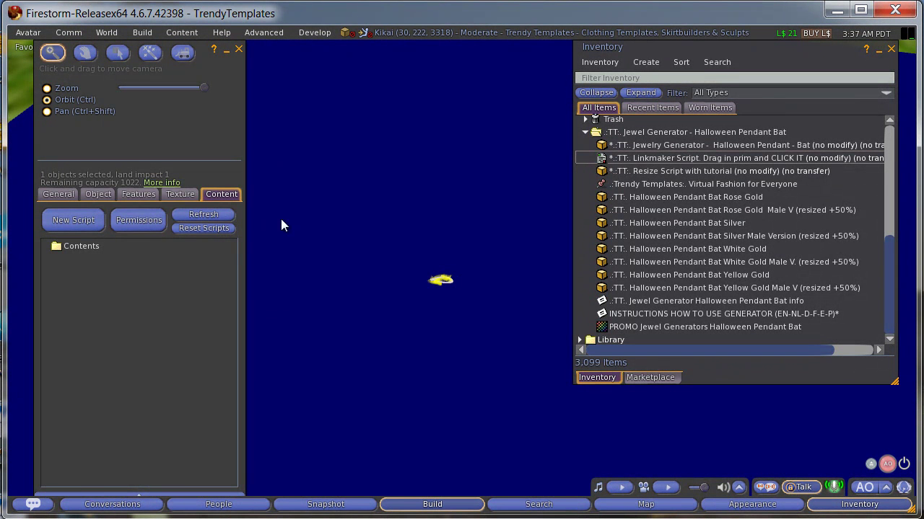
key(ctrl+alt)
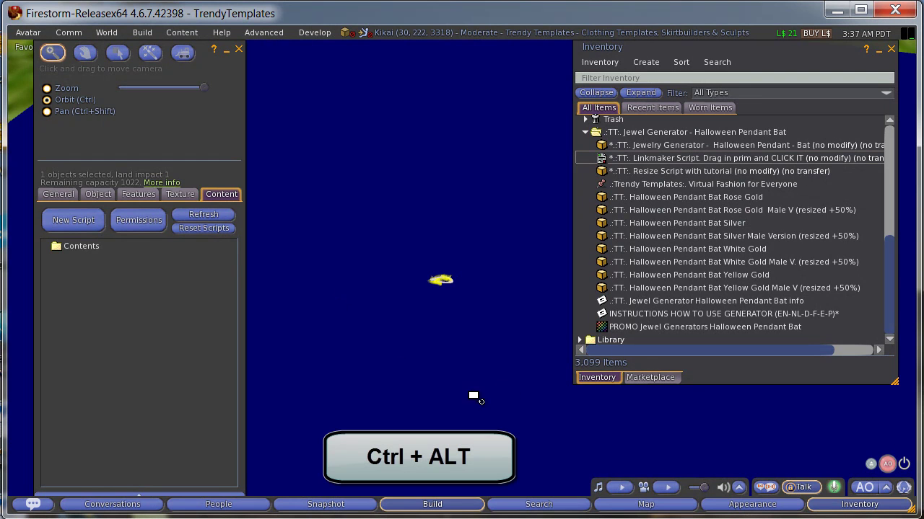
ctrl+alt+drag(485, 346, 423, 264)
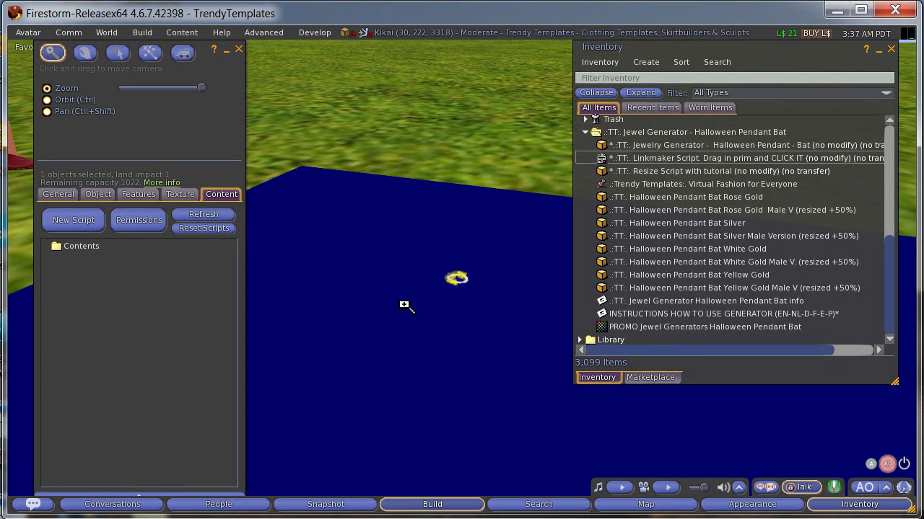
mouse_move(462, 279)
mouse_down()
mouse_move(458, 272)
mouse_move(478, 278)
mouse_up()
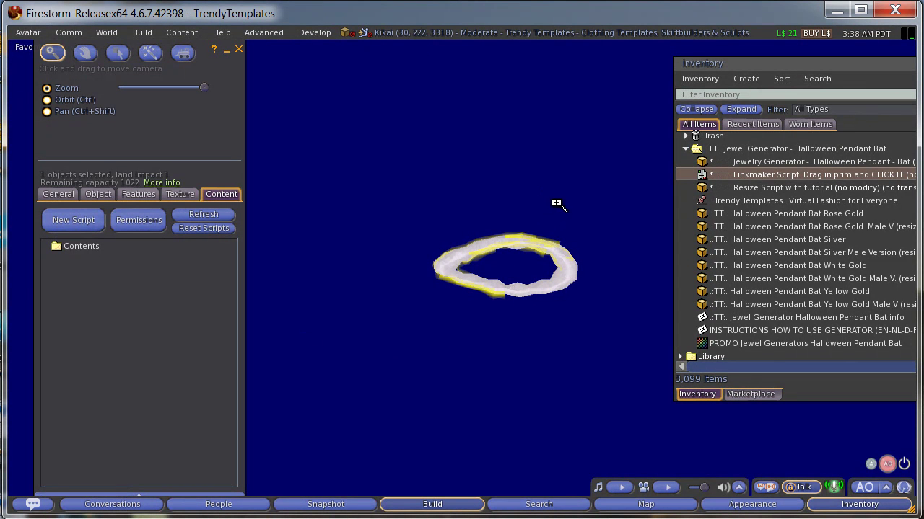
Step: Take the selected silver link into the inventory
right_click(573, 269)
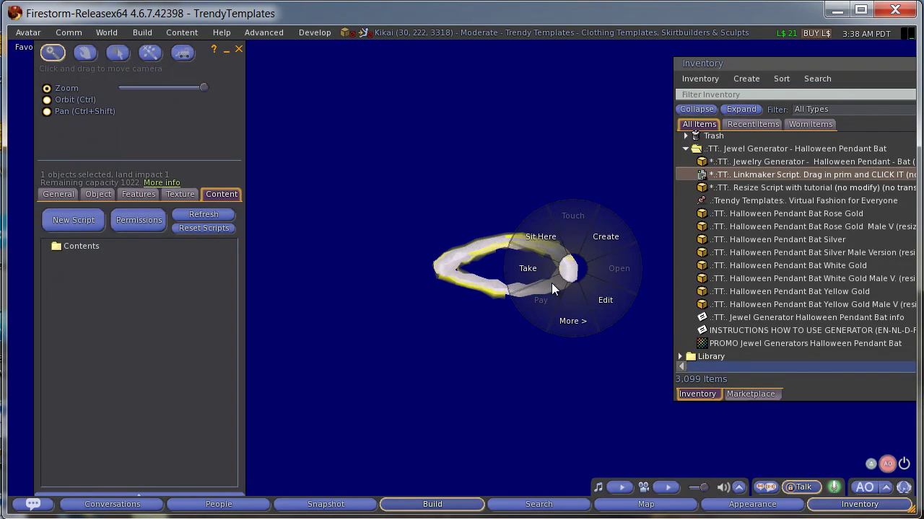
click(527, 264)
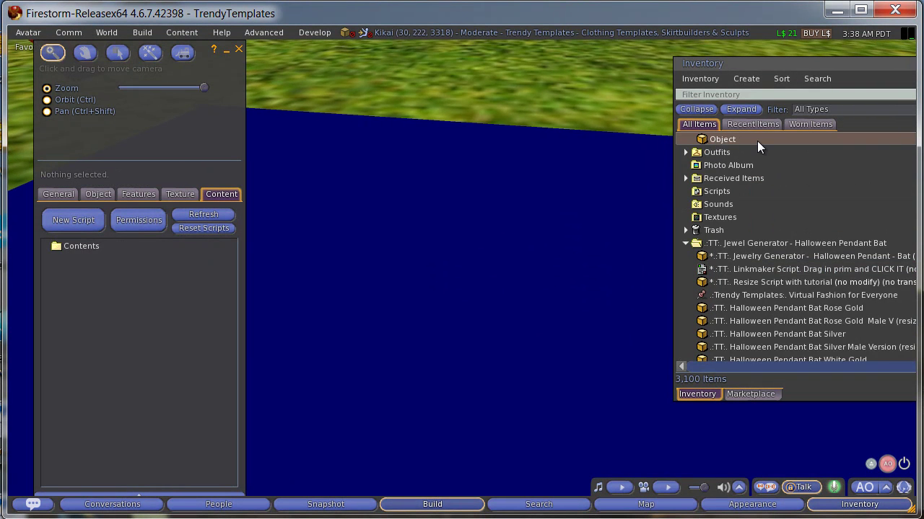
Step: Rez the Jewelry Generator - Halloween Pendant - Bat from the inventory onto the blue mat
scroll(412, 295, down, 3)
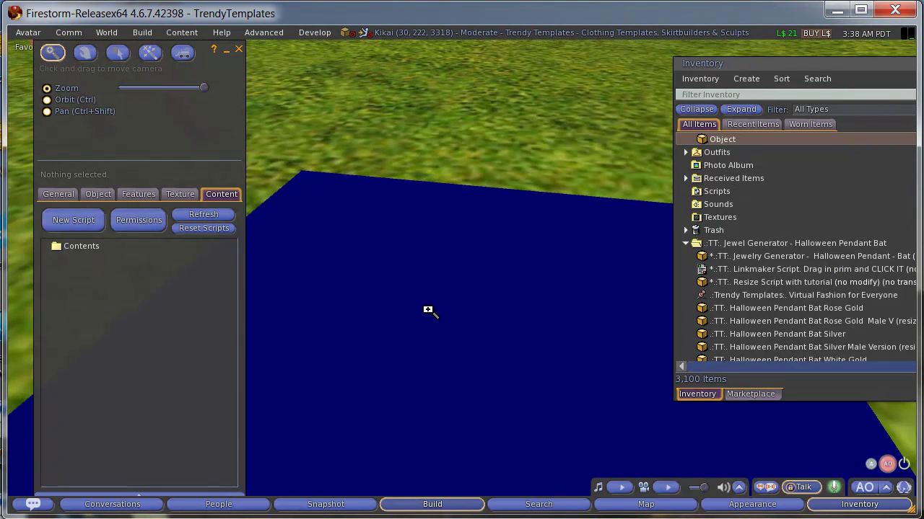
scroll(428, 310, down, 5)
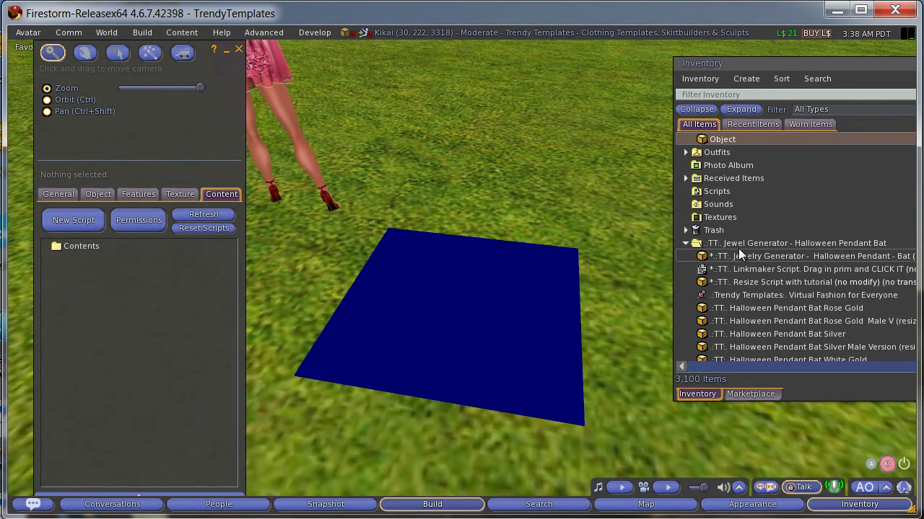
drag(744, 258, 470, 380)
scroll(470, 379, down, 3)
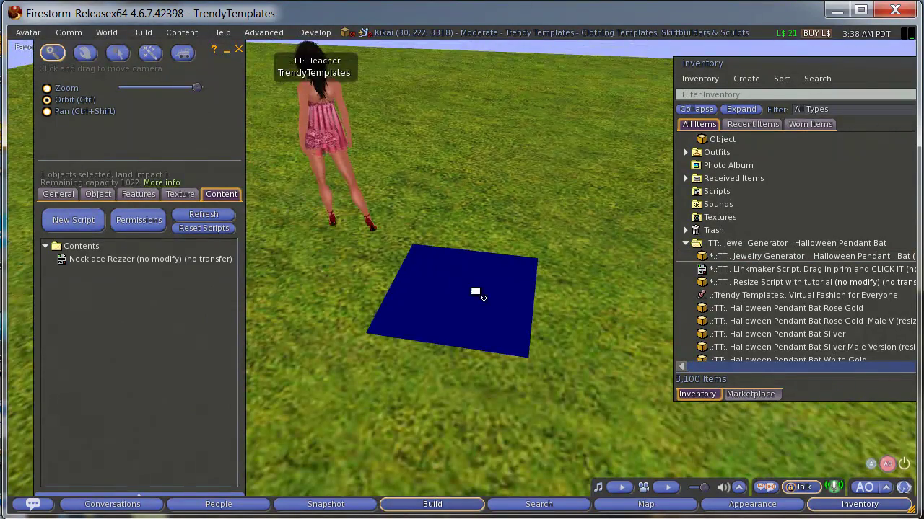
drag(436, 294, 509, 326)
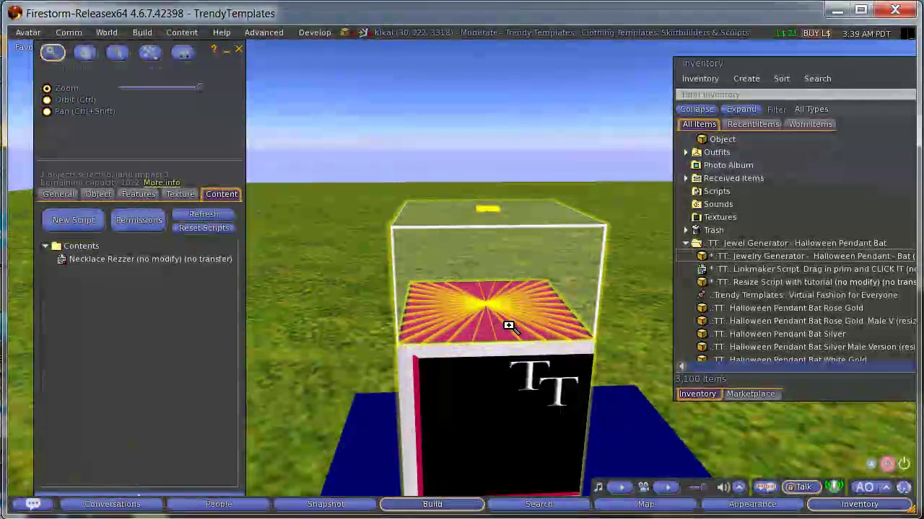
Step: Add the silver link, named Object, from the inventory to the generator's contents and finish editing
right_click(509, 326)
click(537, 340)
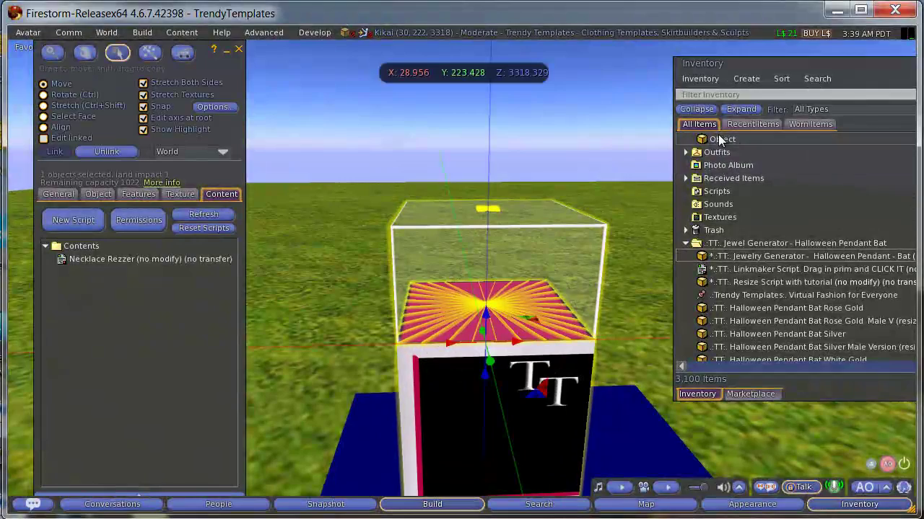
drag(720, 139, 203, 409)
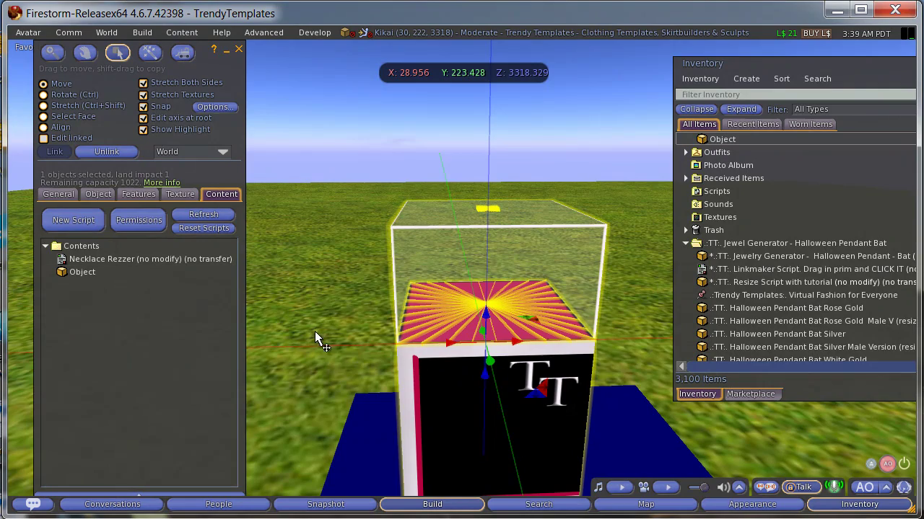
click(239, 49)
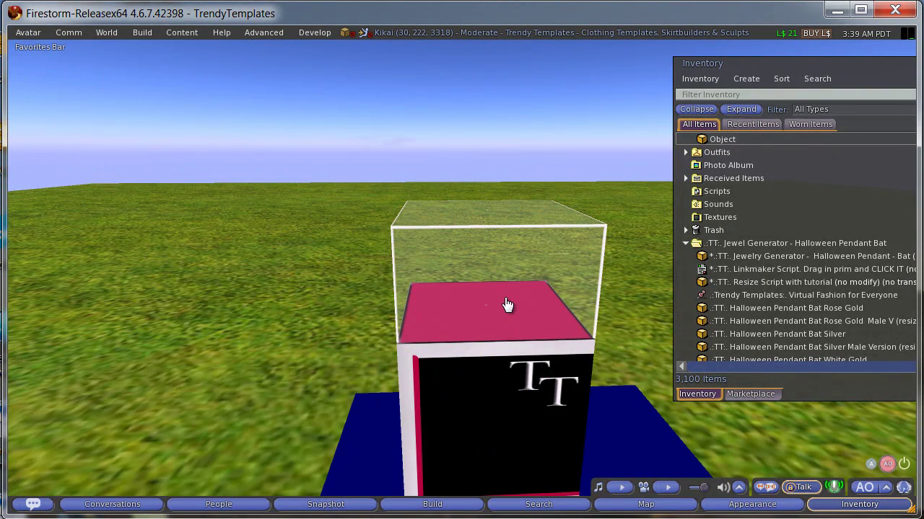
Step: Start the jewelry generator and allow it to link and delink from other objects
click(507, 305)
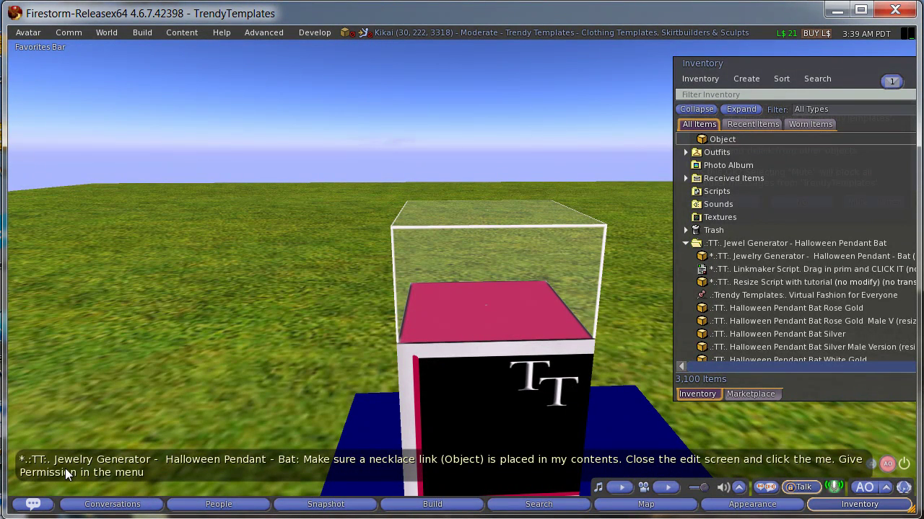
drag(817, 63, 817, 242)
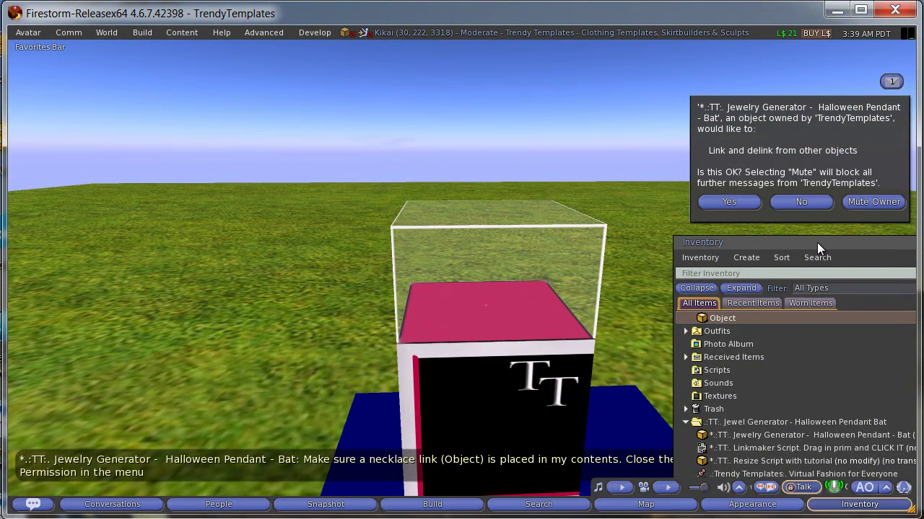
click(728, 203)
Step: Watch the generator build the necklace chain over its red upper face from several angles
alt+drag(558, 328, 463, 274)
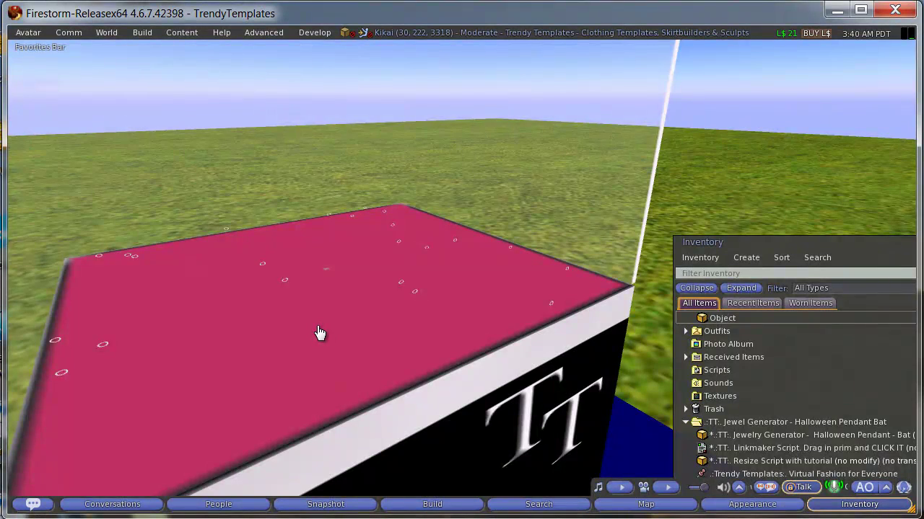
key(Down)
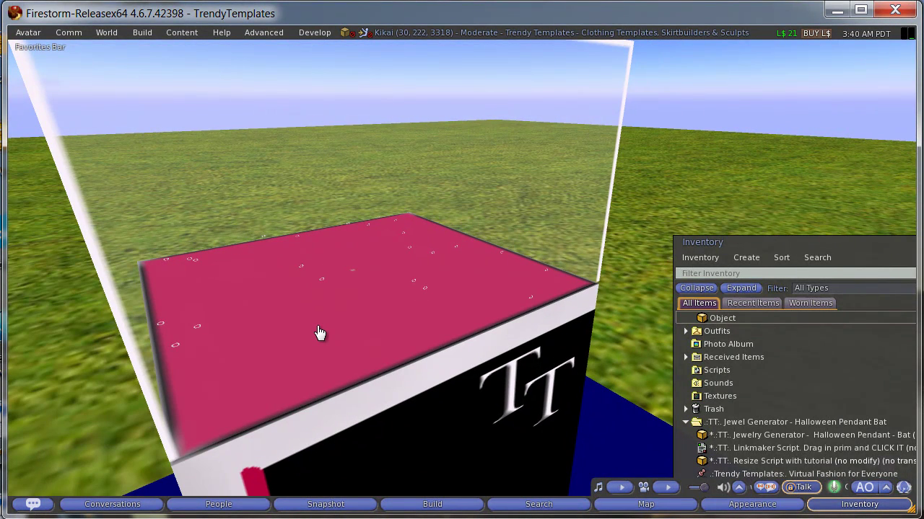
key(Right)
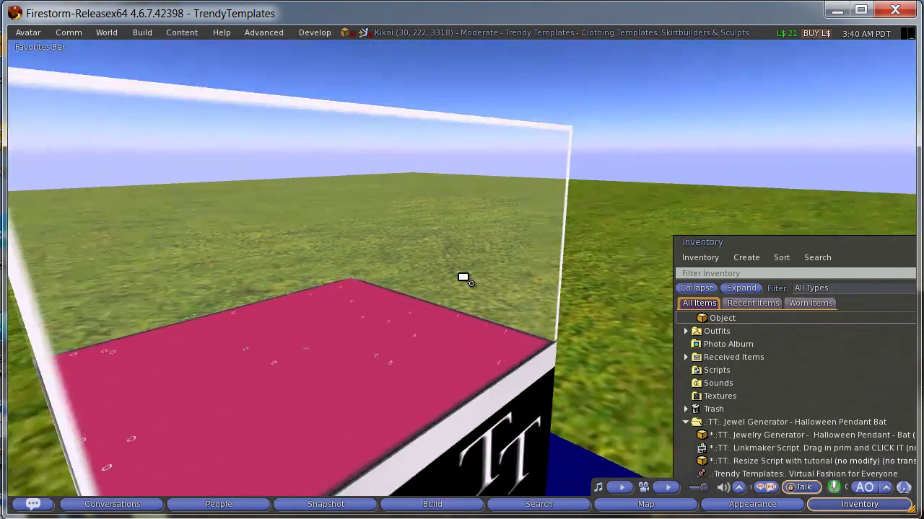
key(Page_Up)
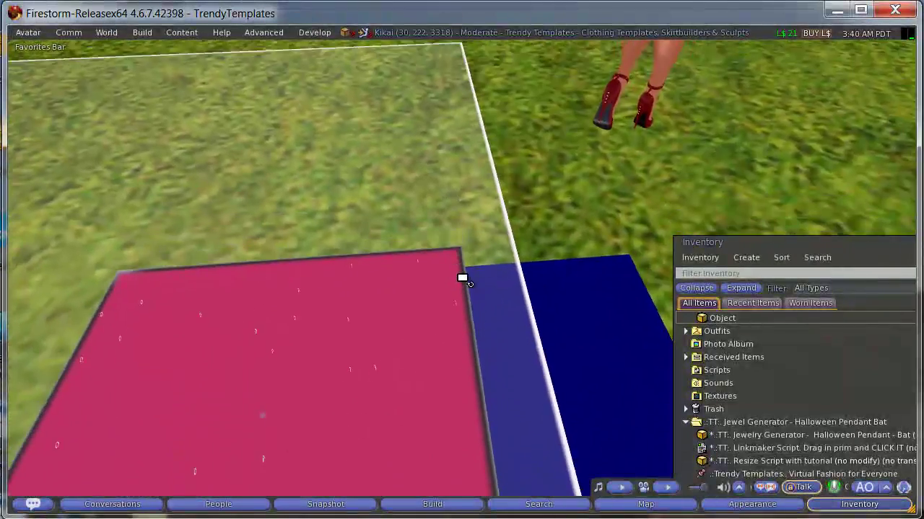
key(Left)
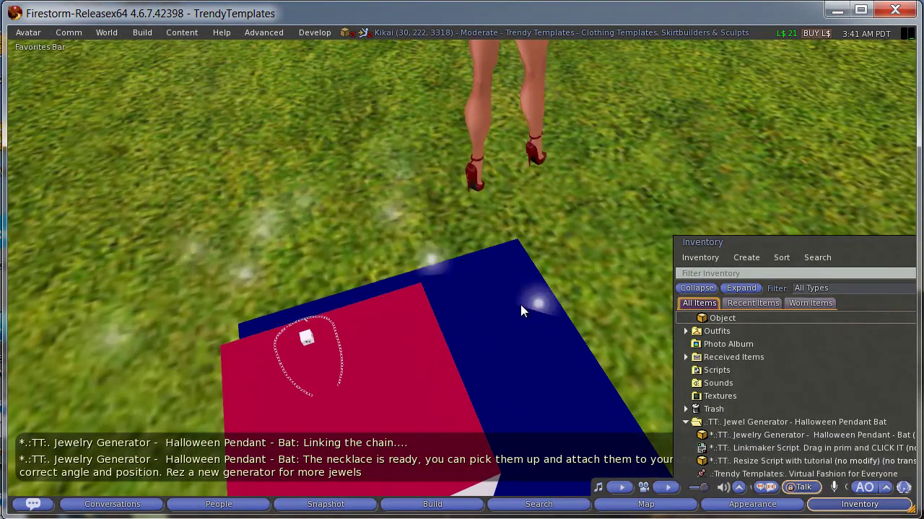
Step: Select the finished bat necklace above the generator for editing
alt+click(306, 339)
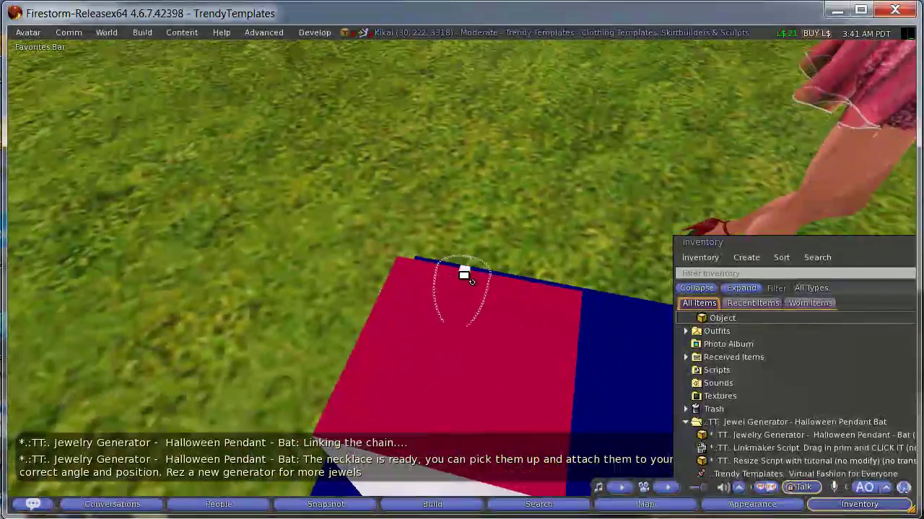
scroll(464, 275, up, 2)
right_click(466, 374)
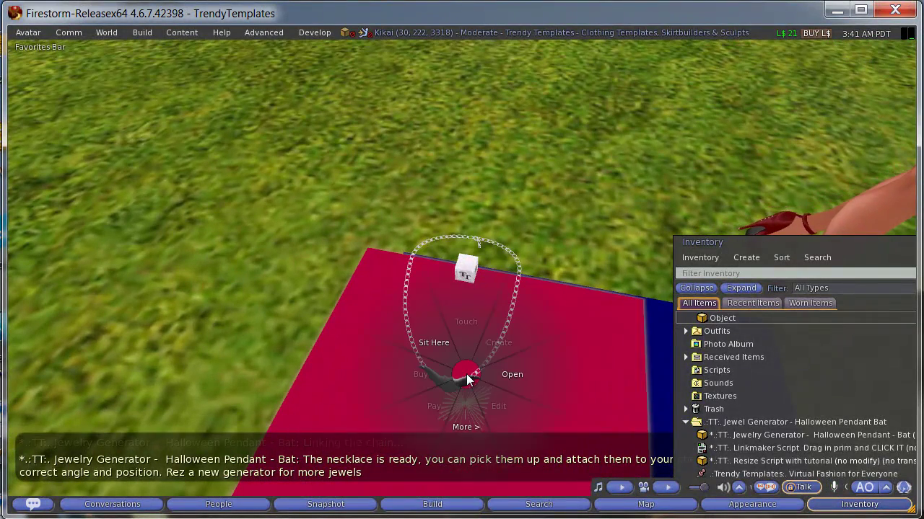
click(499, 402)
alt+drag(464, 278, 463, 314)
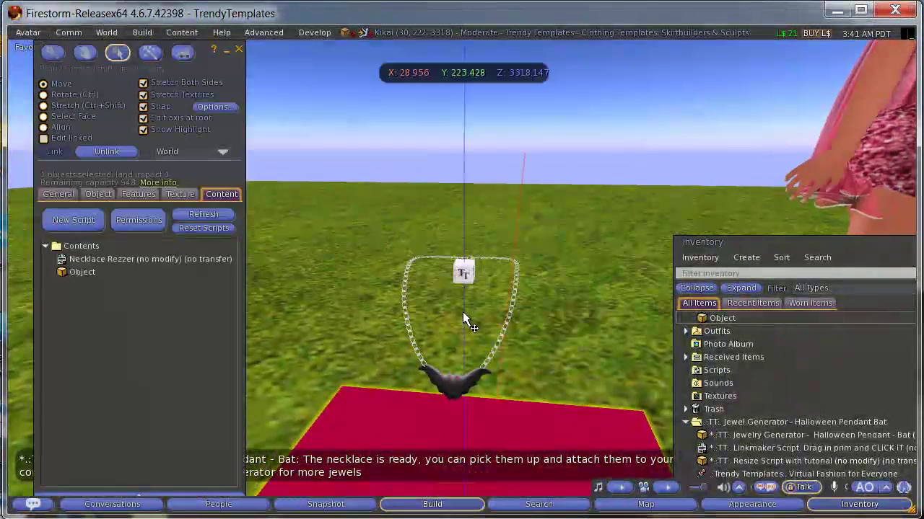
scroll(463, 319, up, 2)
click(490, 428)
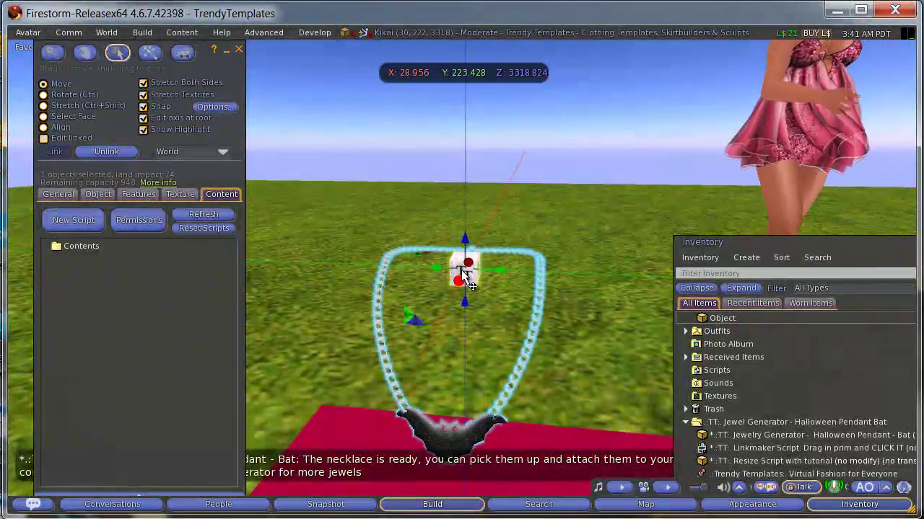
Step: Edit only the necklace's TT root cube as a linked part and replace its textures with plain plywood
alt+click(469, 271)
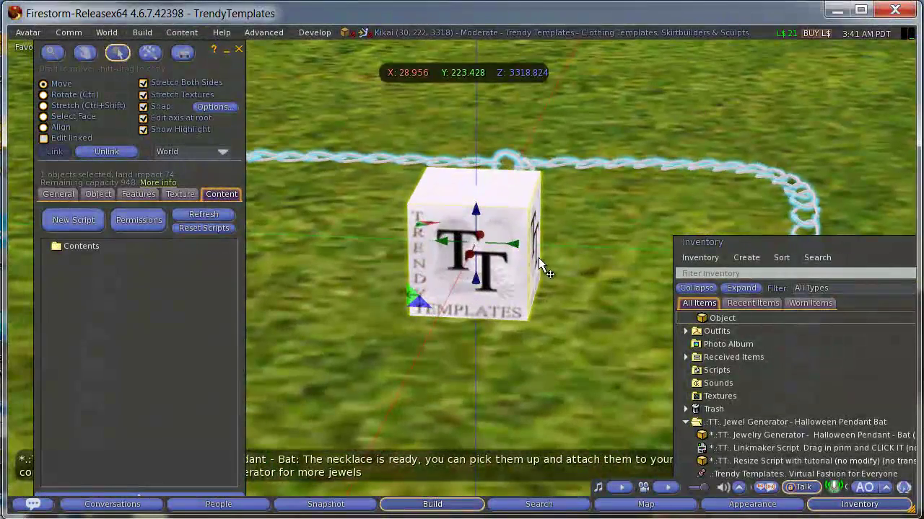
scroll(525, 261, down, 5)
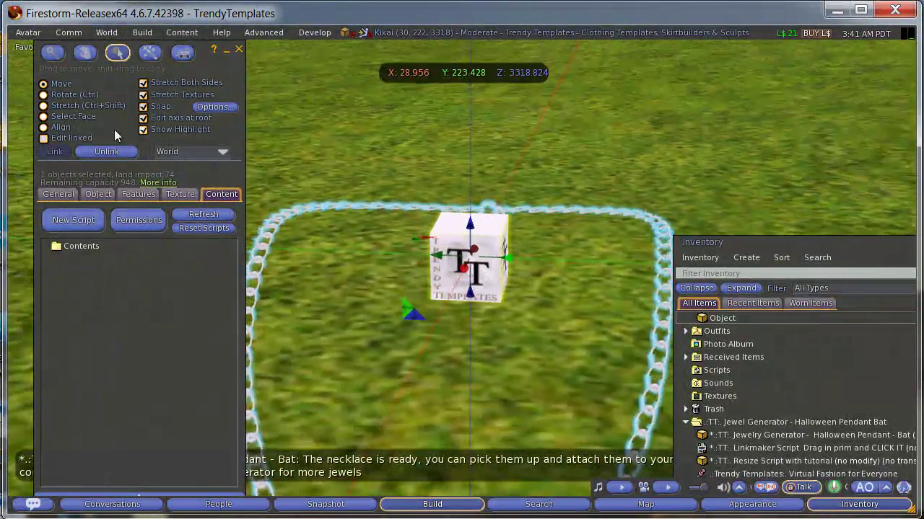
click(68, 140)
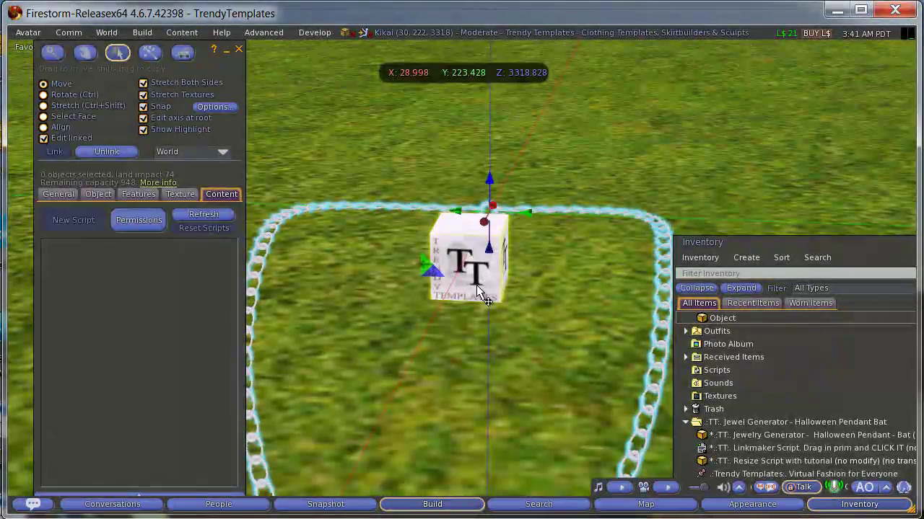
click(478, 295)
click(178, 195)
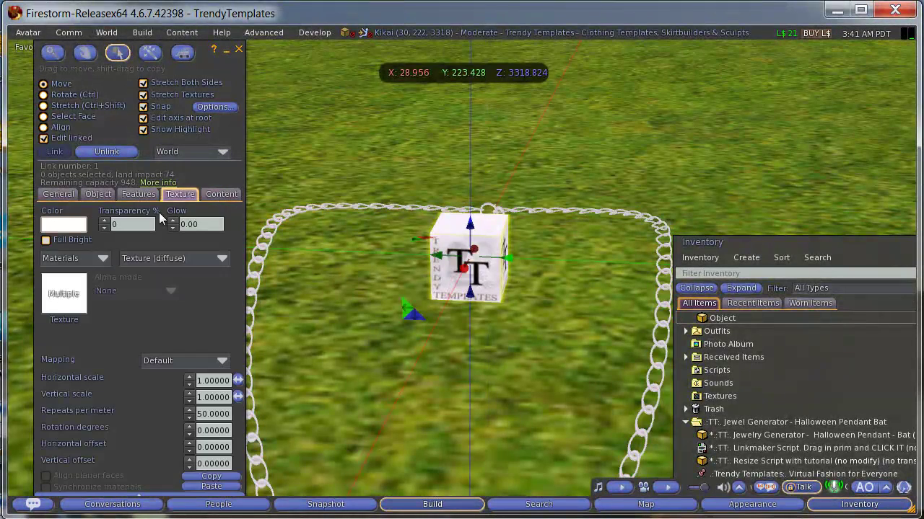
click(64, 294)
click(339, 202)
click(354, 264)
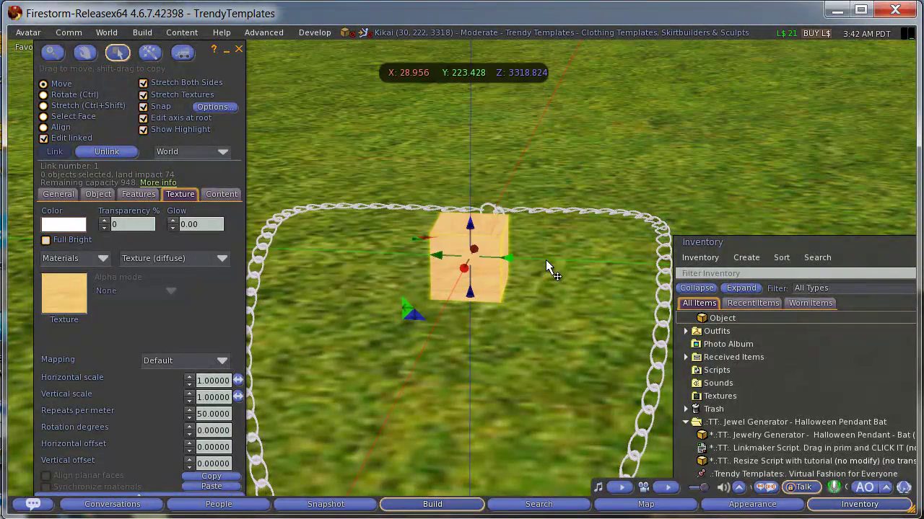
Step: Switch back to editing the whole necklace and remove the next owner's Modify permission
click(59, 194)
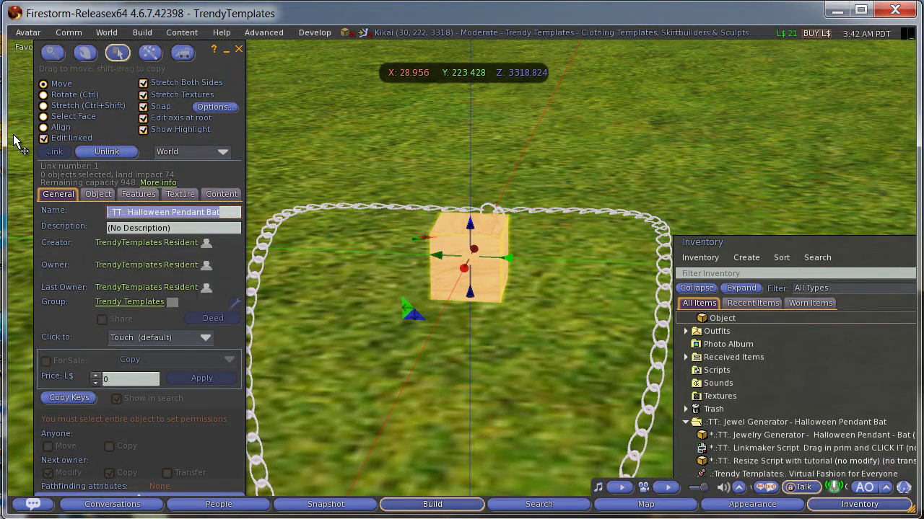
click(62, 135)
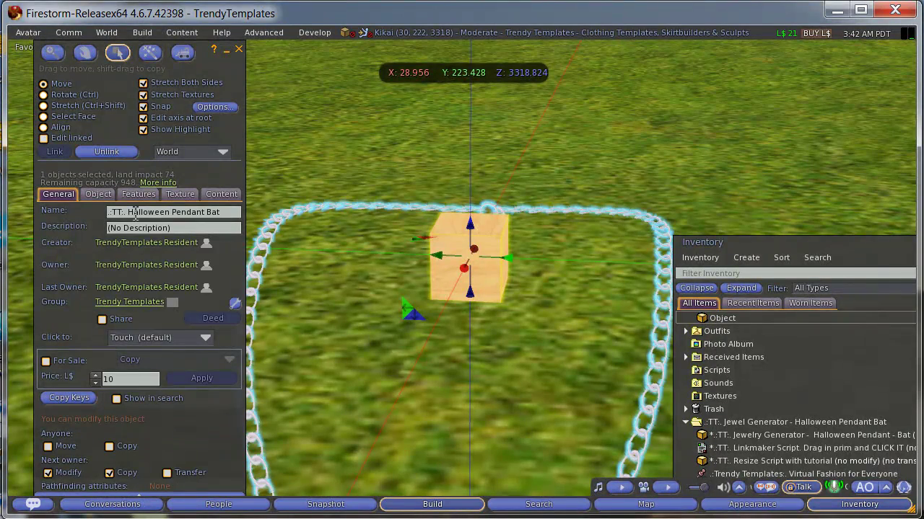
click(47, 473)
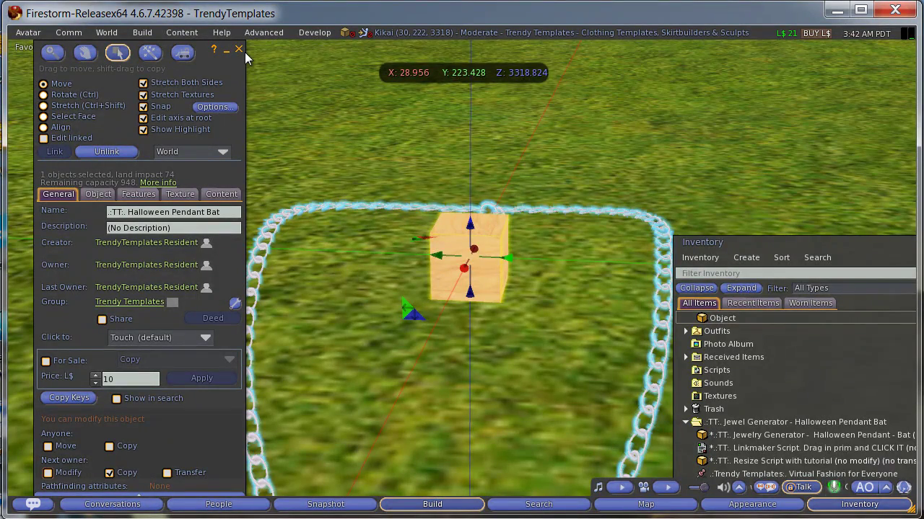
Step: Take the bat necklace into the inventory
alt+drag(479, 262, 476, 285)
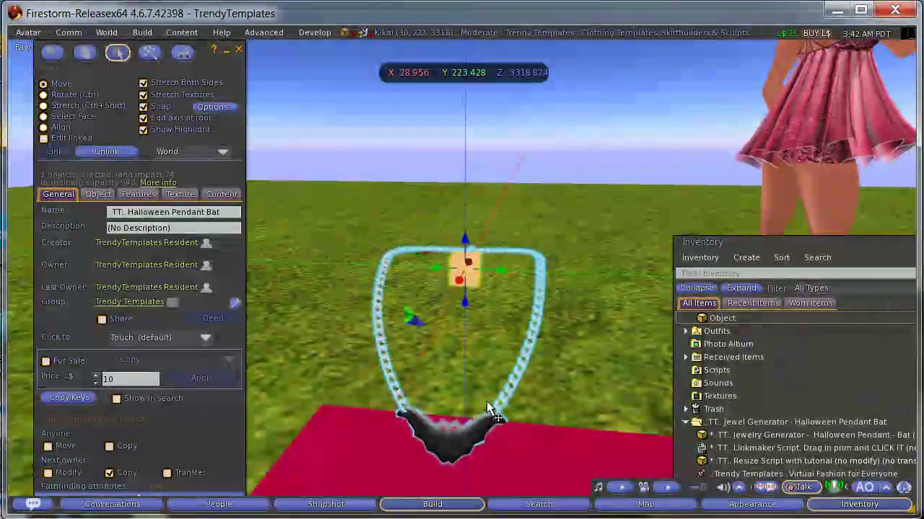
right_click(463, 271)
click(463, 331)
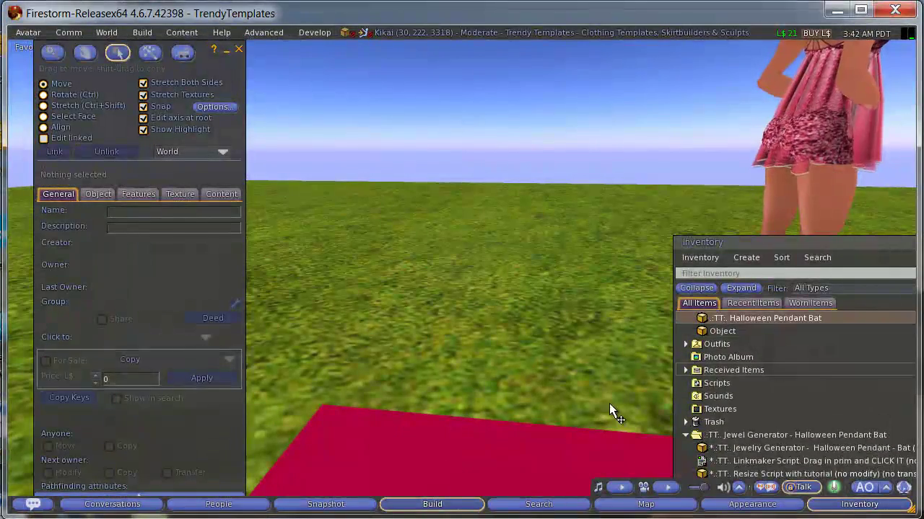
Step: Delete the used generator box from the blue mat
key(Escape)
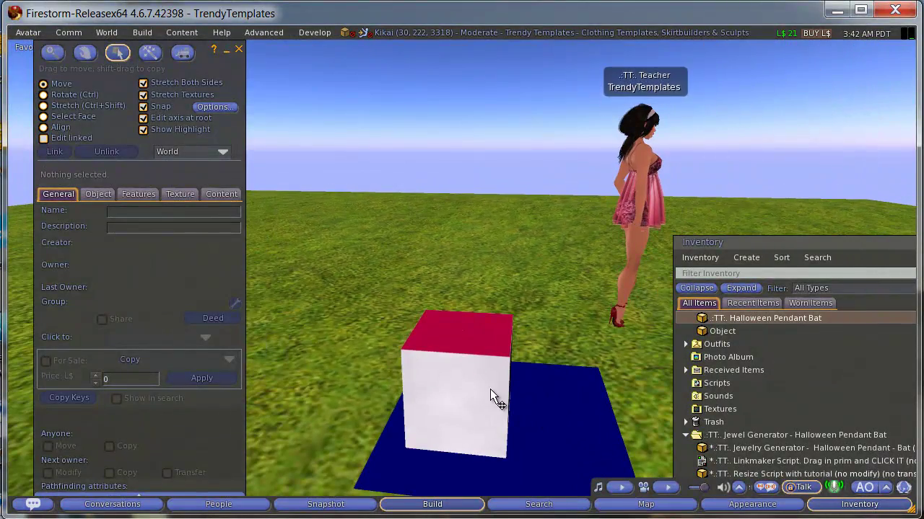
alt+drag(487, 356, 432, 202)
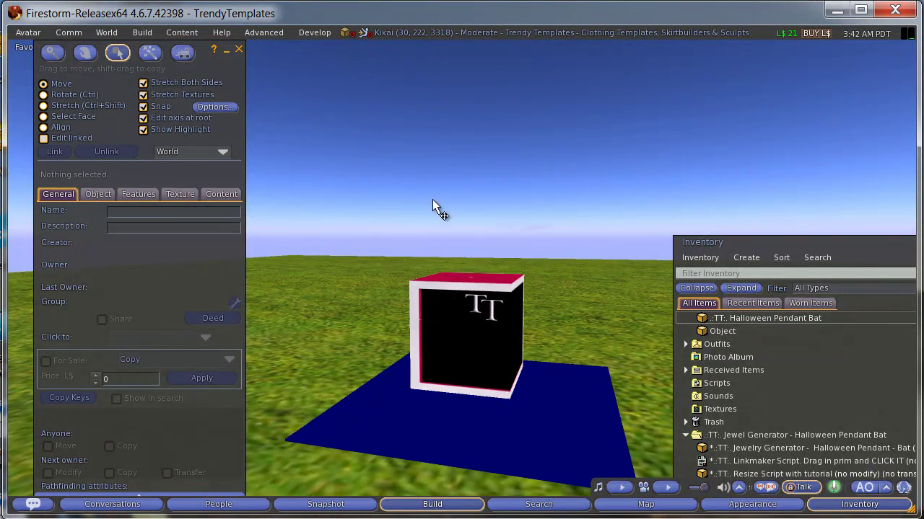
right_click(474, 340)
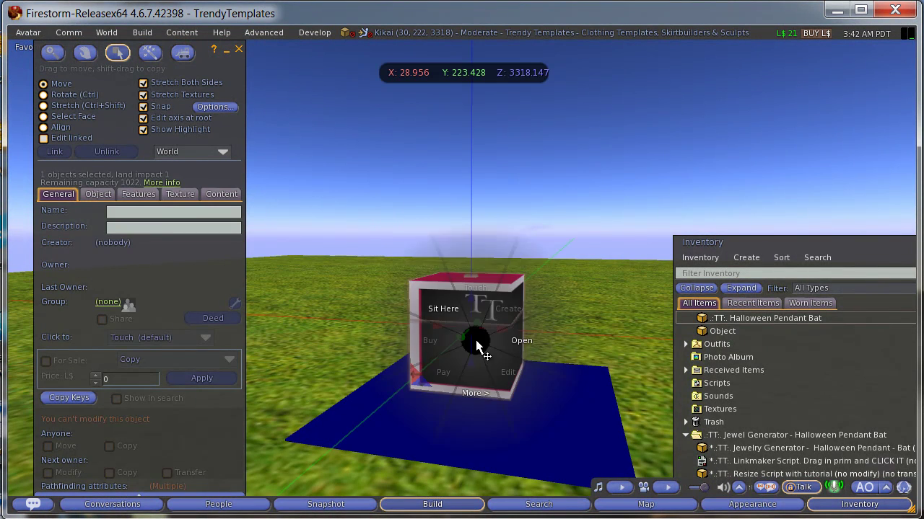
click(474, 389)
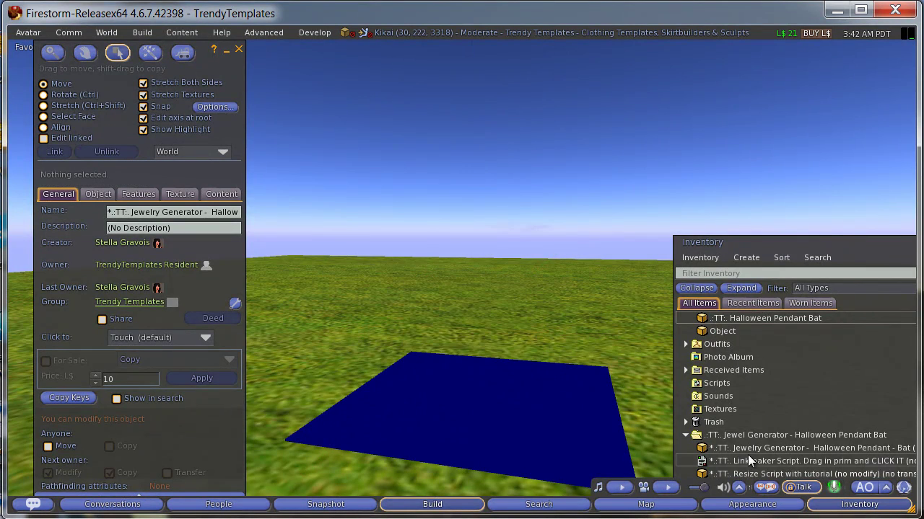
scroll(610, 394, down, 3)
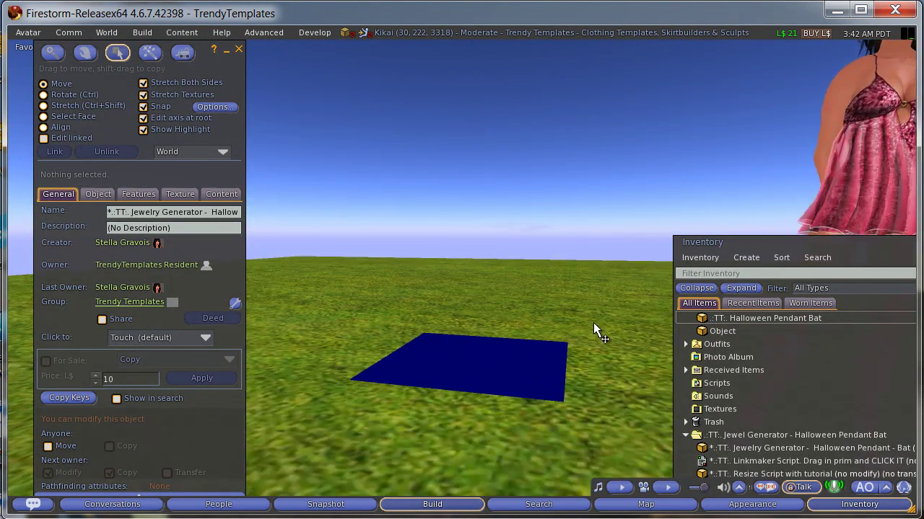
Step: Close the build window and put the avatar on the Pose Stand in the T-Pose
alt+click(830, 116)
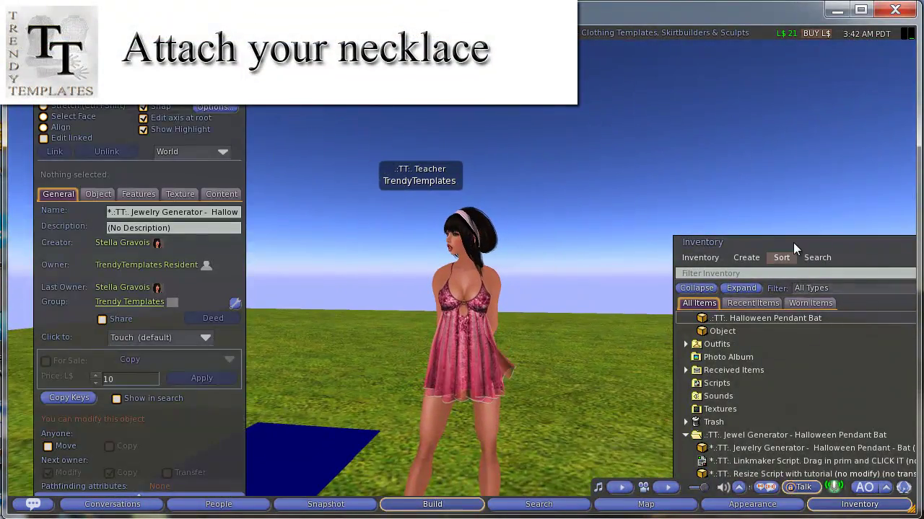
drag(793, 242, 661, 74)
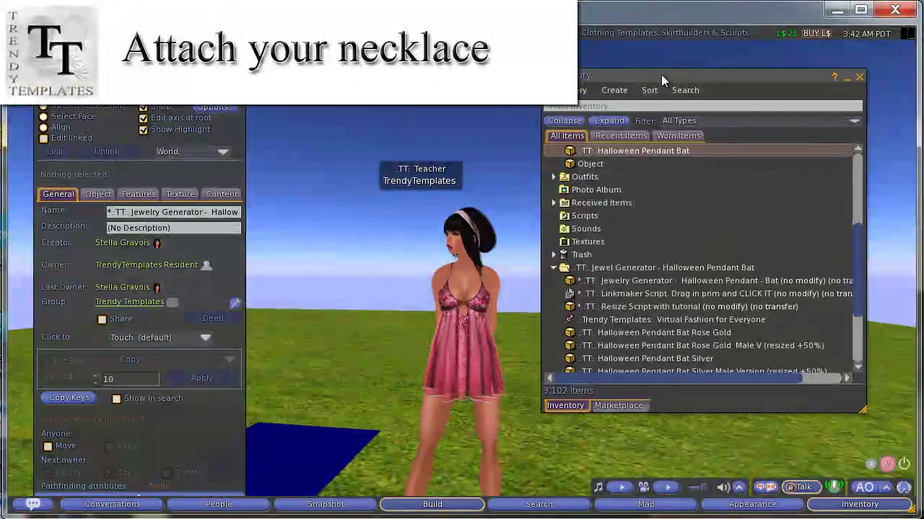
key(Escape)
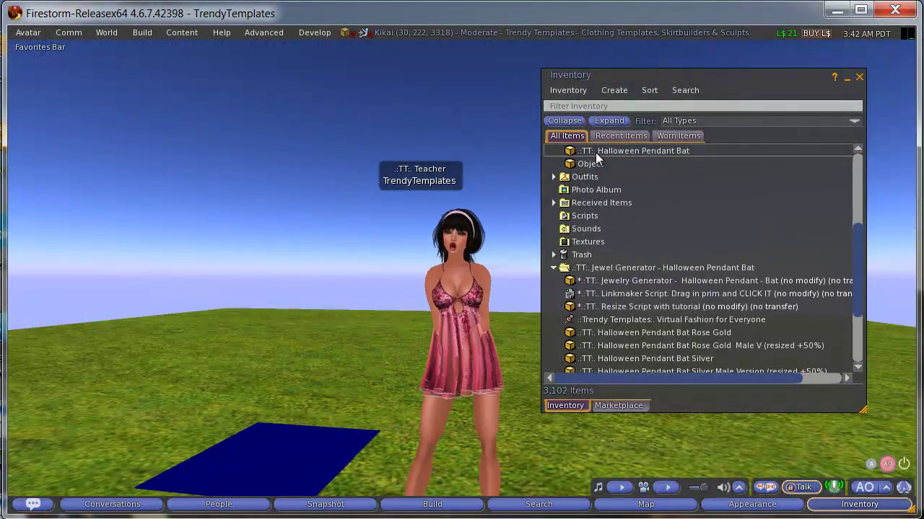
scroll(675, 267, down, 2)
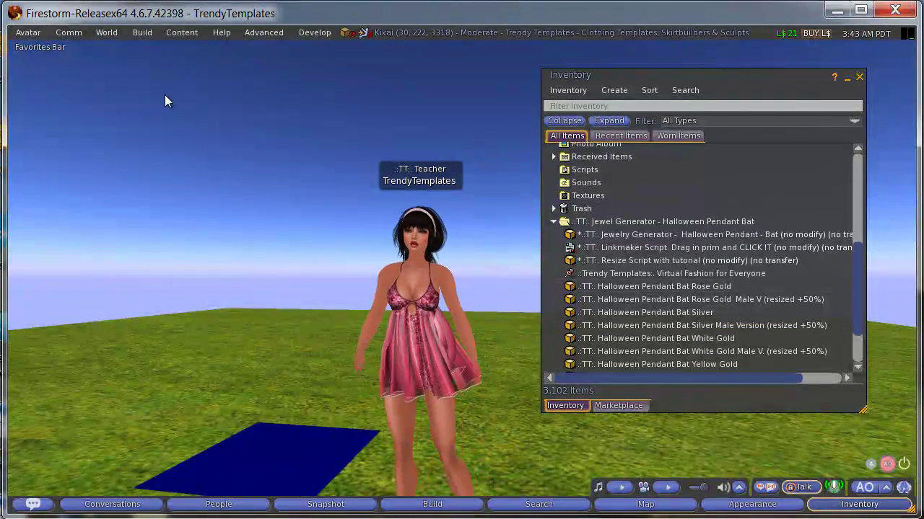
click(37, 33)
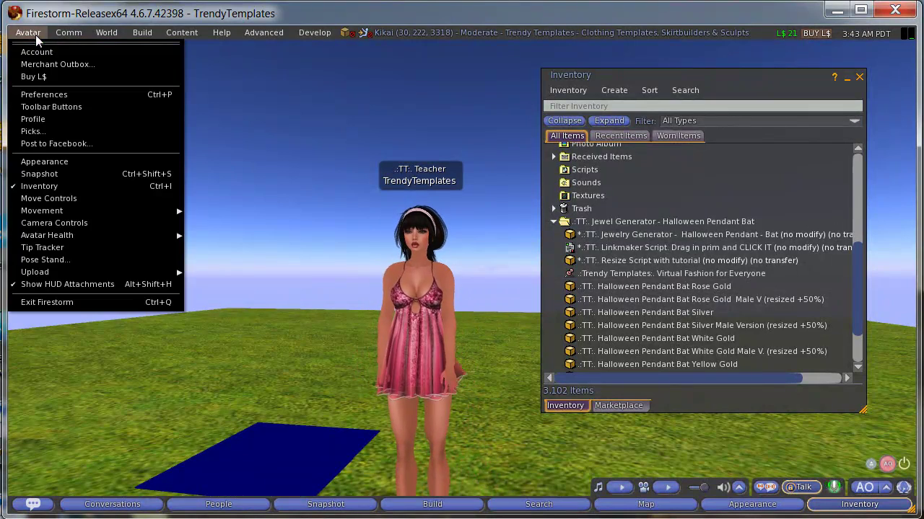
click(43, 260)
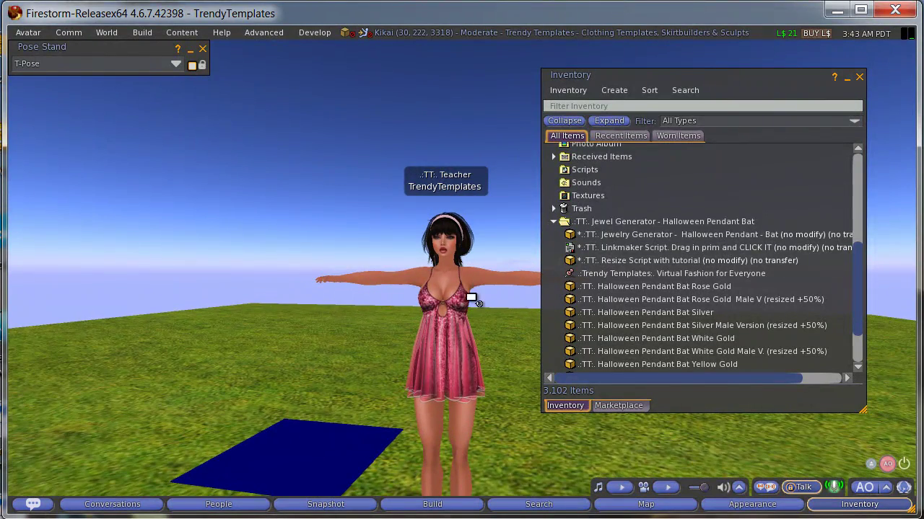
Step: Wear the ready-made Halloween Pendant Bat Rose Gold necklace and open its object parameters for editing
scroll(507, 265, up, 5)
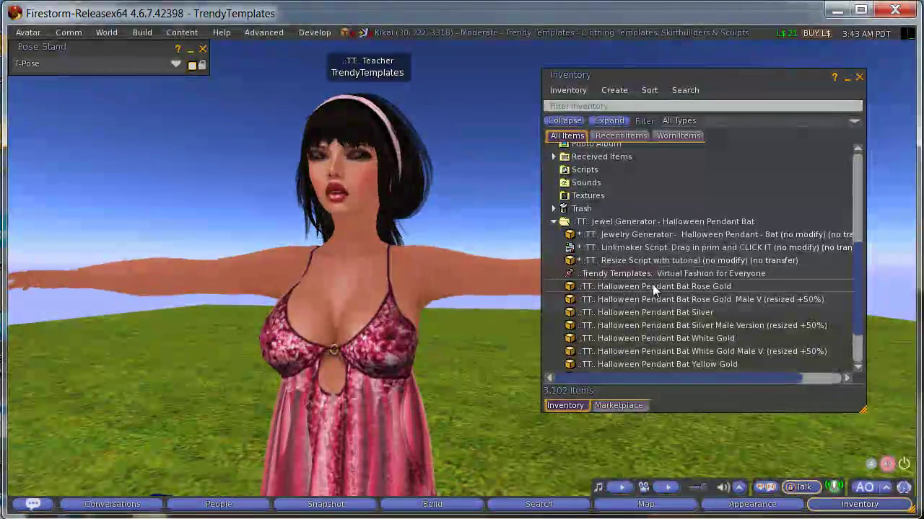
double_click(654, 286)
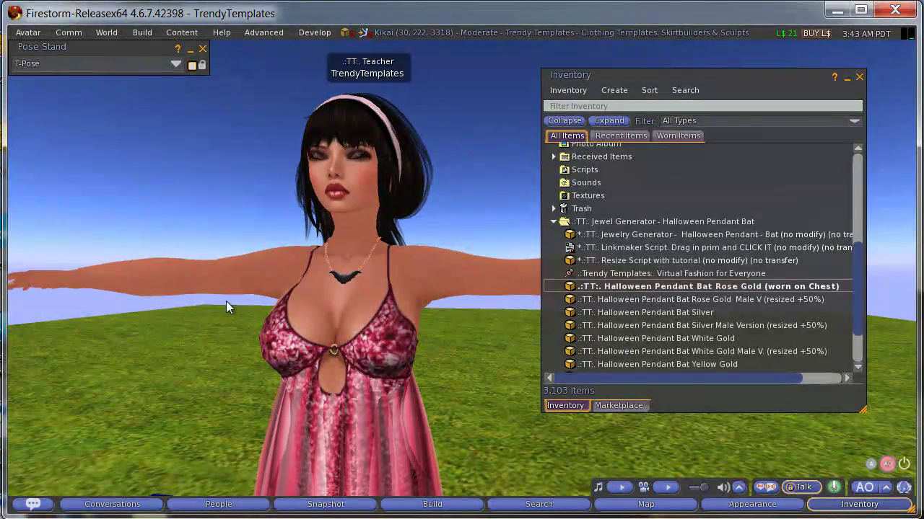
right_click(344, 275)
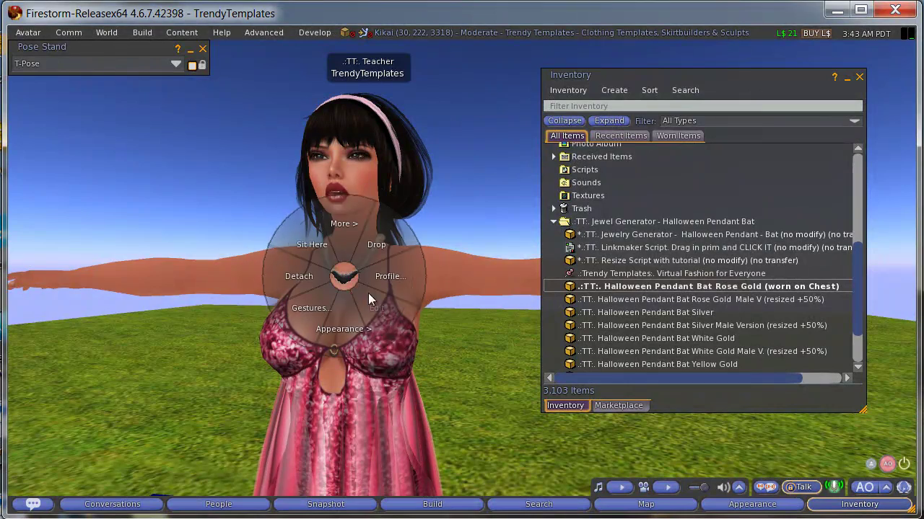
click(371, 305)
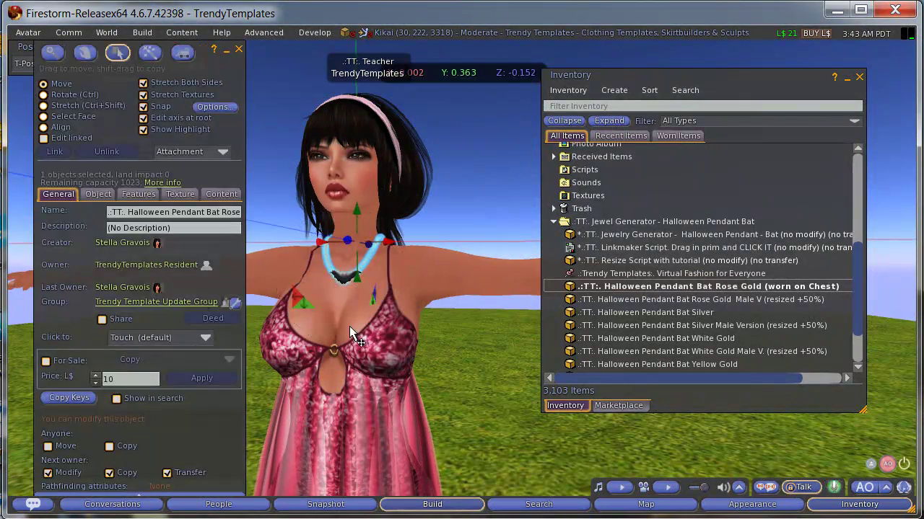
click(97, 194)
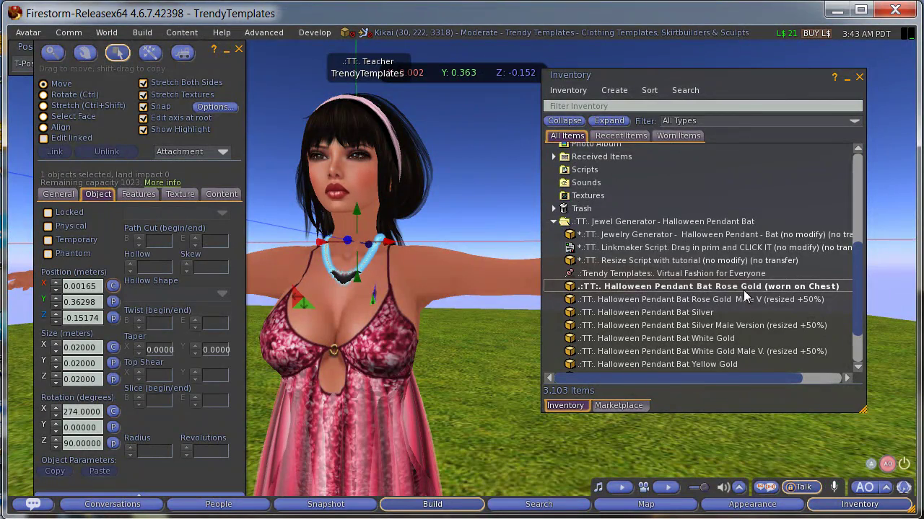
Step: Attach the self-made Halloween Pendant Bat from the Objects folder to the avatar's Chest
drag(860, 287, 857, 246)
click(667, 205)
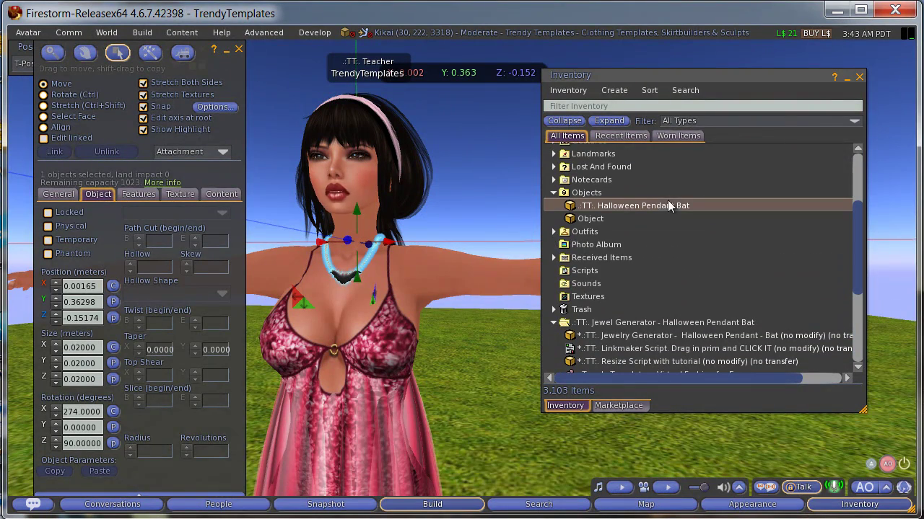
right_click(593, 206)
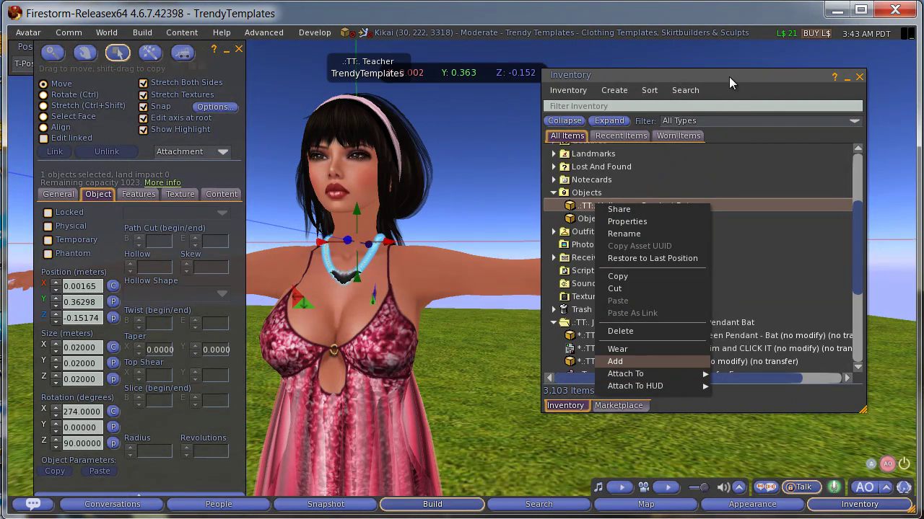
drag(728, 76, 763, 178)
drag(688, 178, 695, 235)
right_click(691, 355)
mouse_move(723, 348)
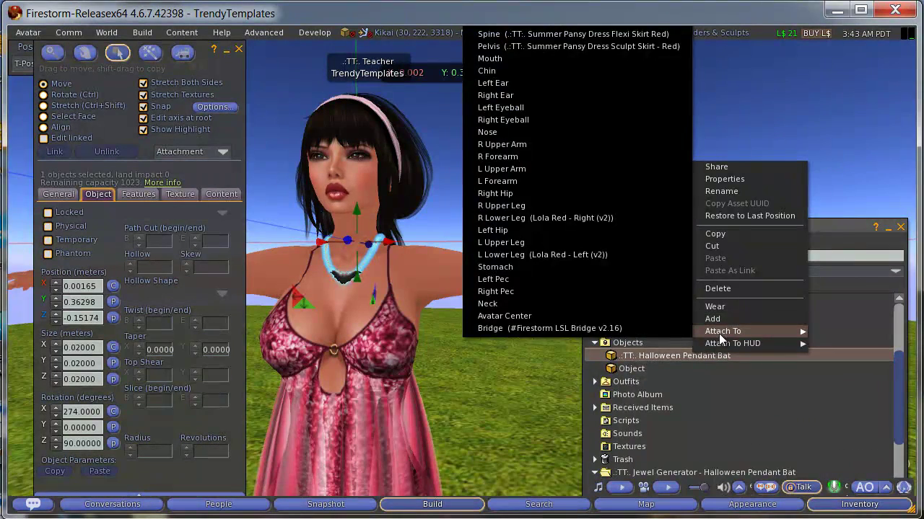
click(837, 221)
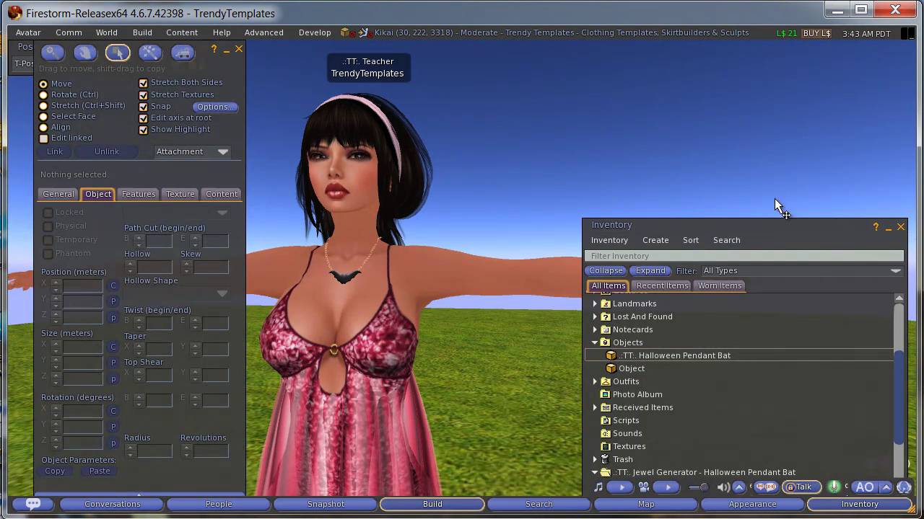
drag(767, 228, 775, 321)
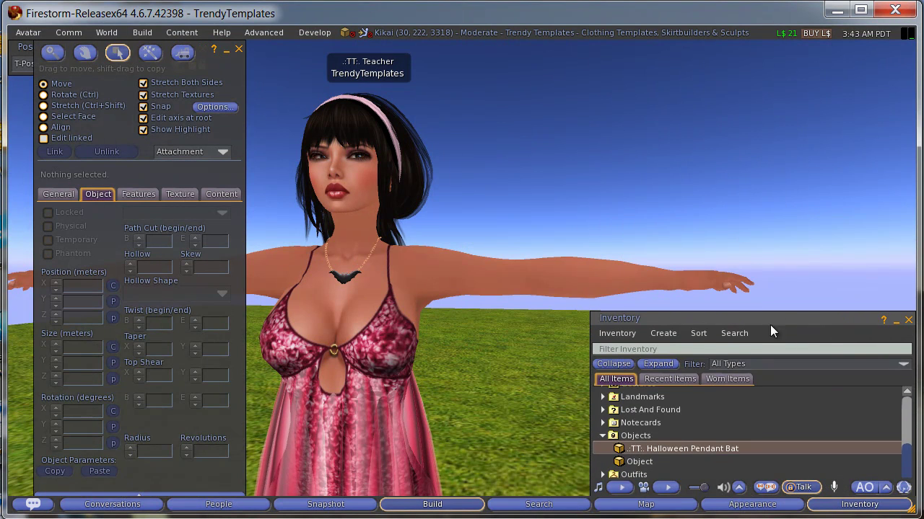
right_click(675, 449)
mouse_move(711, 424)
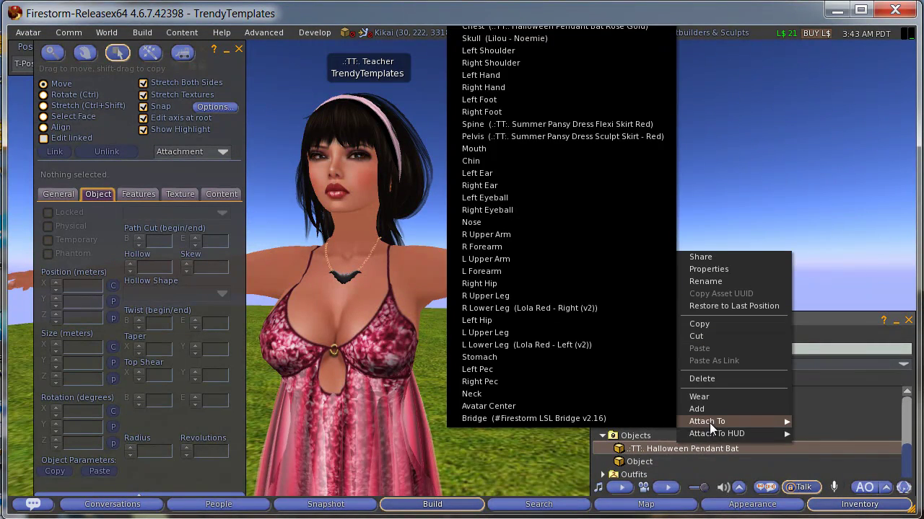
click(607, 27)
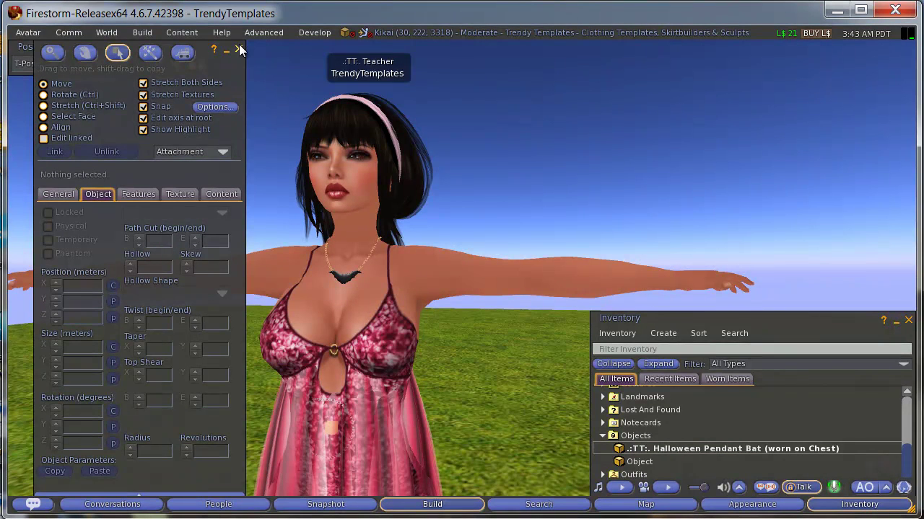
Step: Close the build window and detach the flowing flexi overskirt from the avatar
click(238, 49)
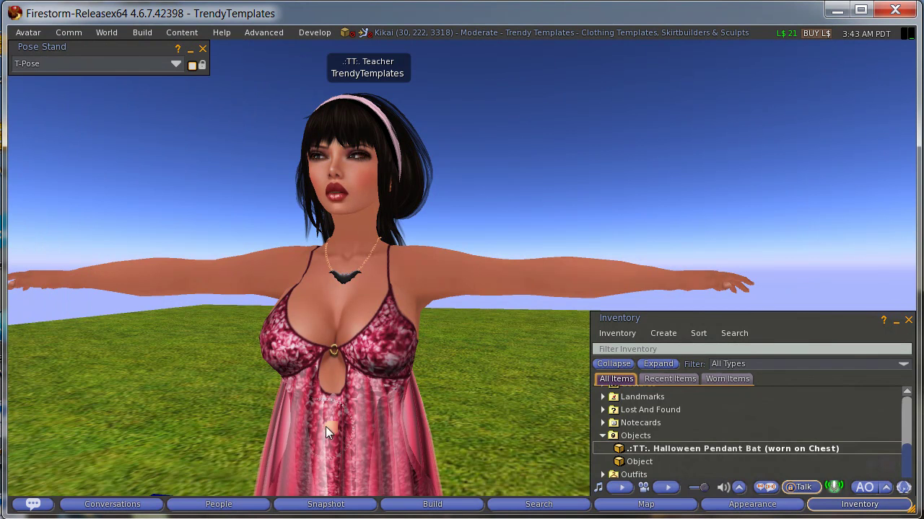
right_click(374, 457)
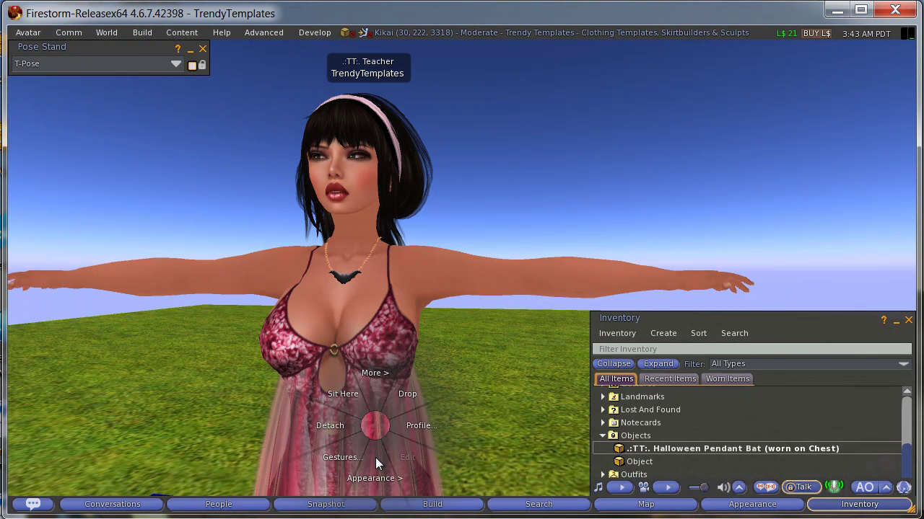
click(338, 426)
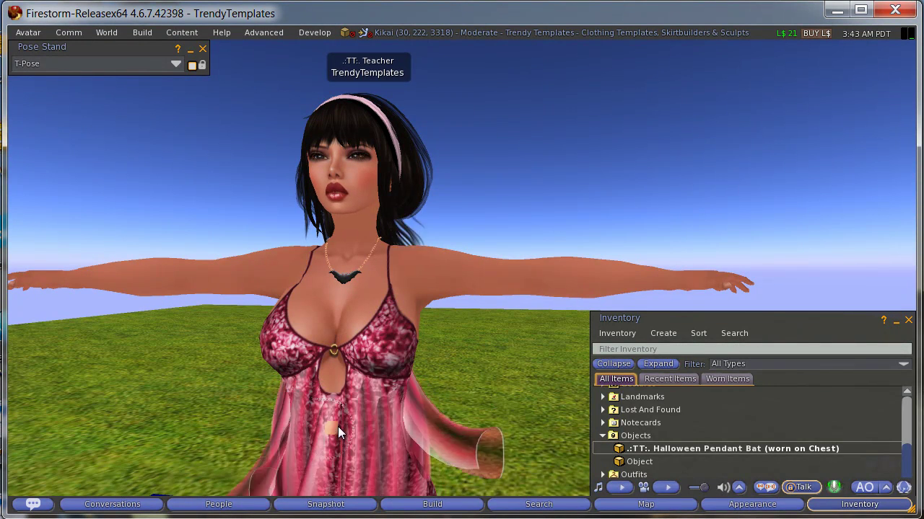
Step: Edit the new necklace and paste rotation 274, 0, 90 and position 0.00165, 0.36298, -0.15174 into its parameters
right_click(330, 431)
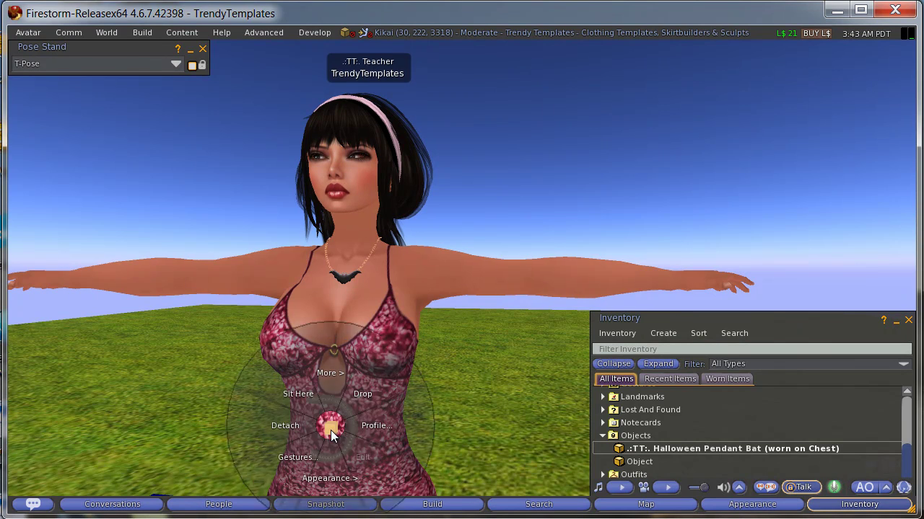
click(356, 455)
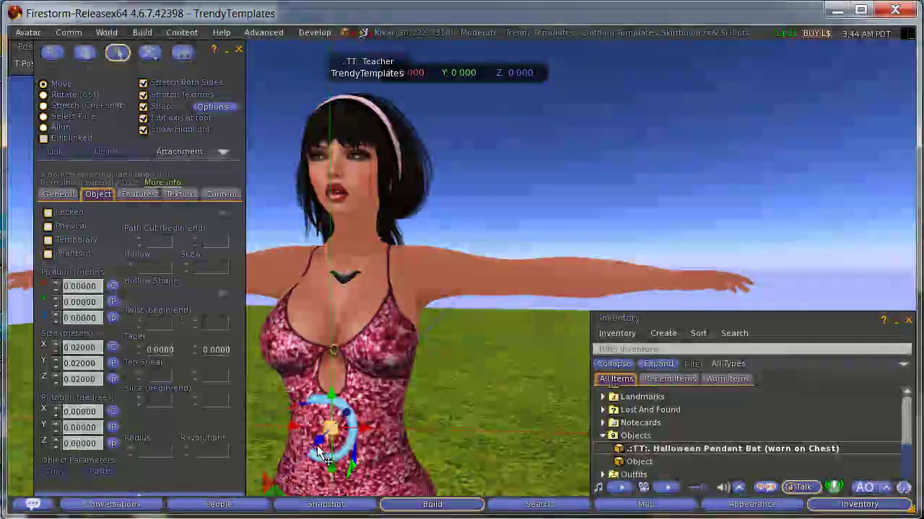
click(113, 426)
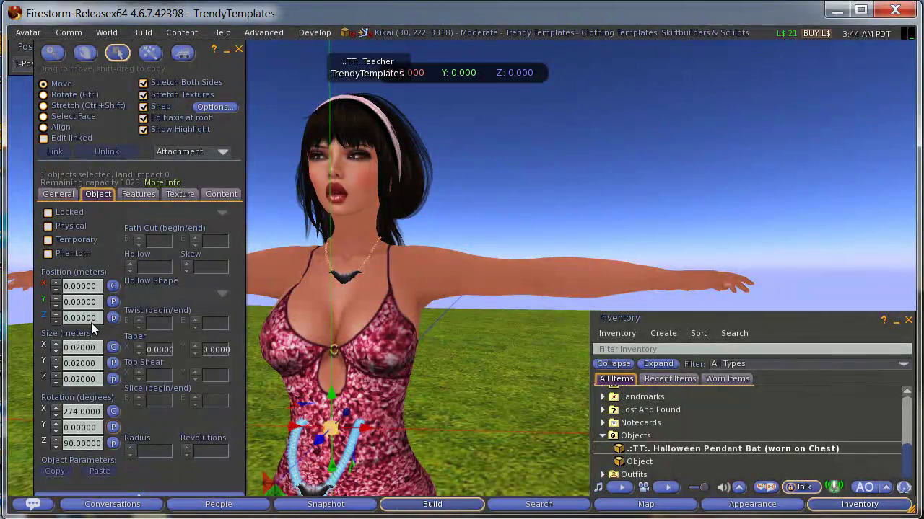
click(113, 302)
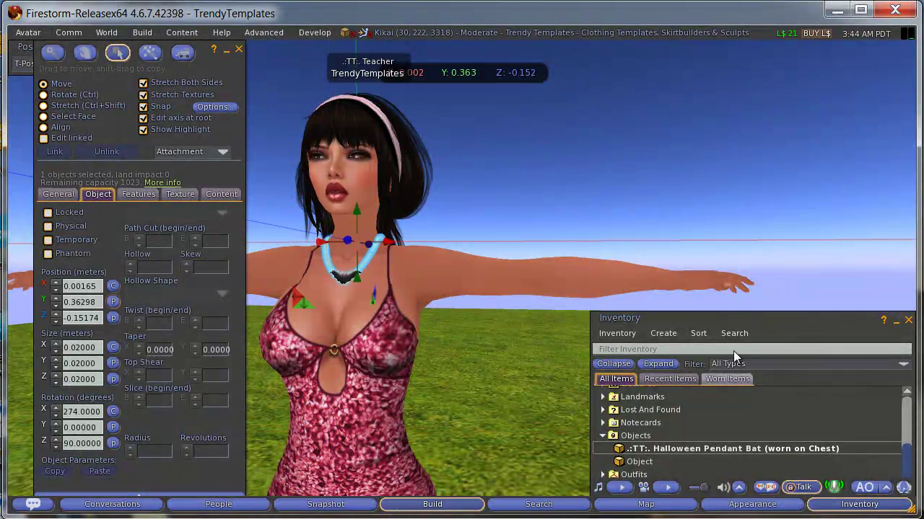
Step: Take off the Halloween Pendant Bat Rose Gold necklace and stop editing the new silver one
drag(743, 315, 657, 96)
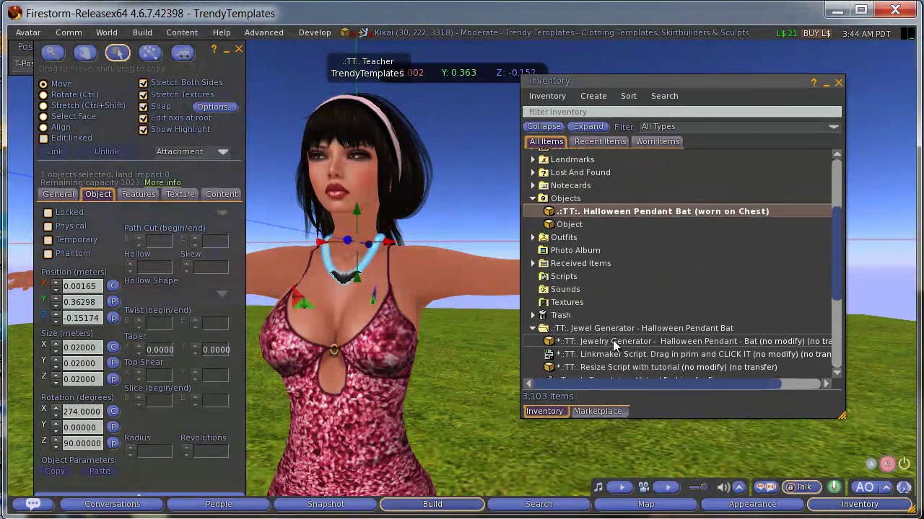
scroll(665, 319, down, 1)
scroll(664, 319, down, 1)
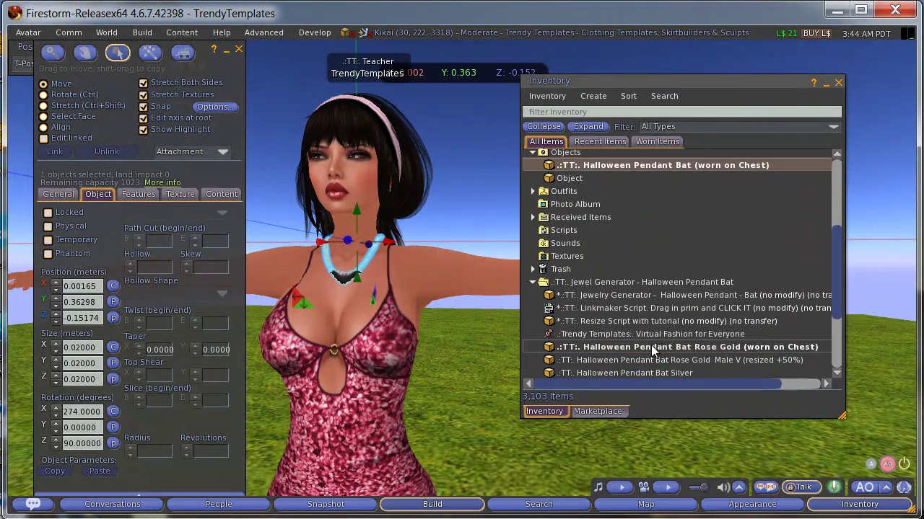
double_click(586, 348)
alt+drag(400, 329, 354, 291)
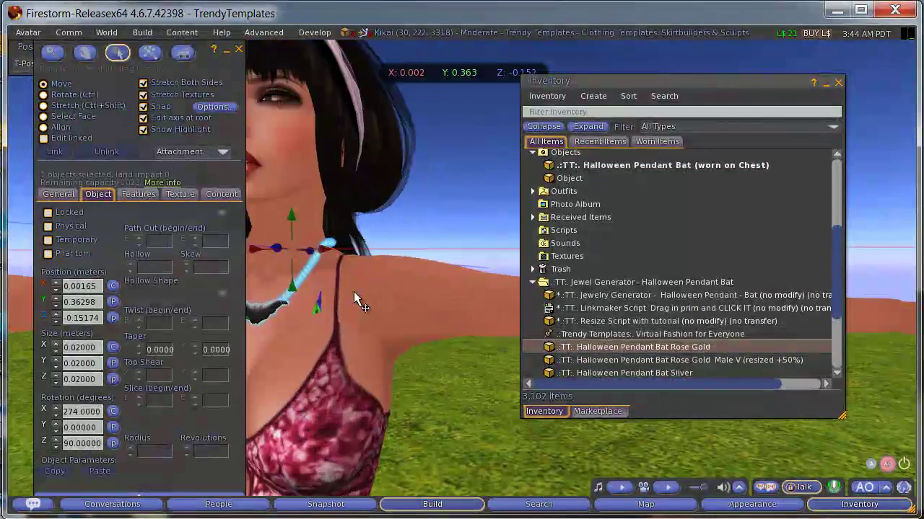
click(236, 50)
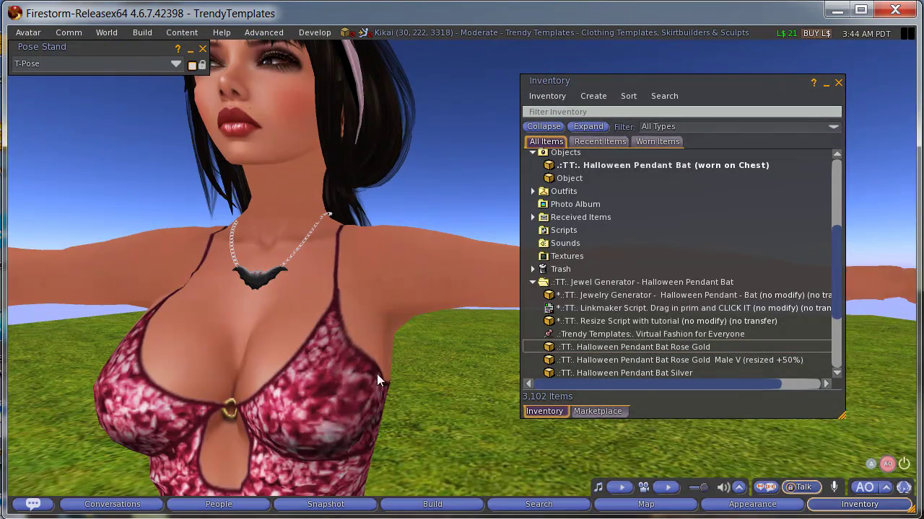
Step: Take off the Halloween Pendant Bat necklace and release the avatar from the Pose Stand
alt+click(468, 276)
scroll(465, 274, down, 5)
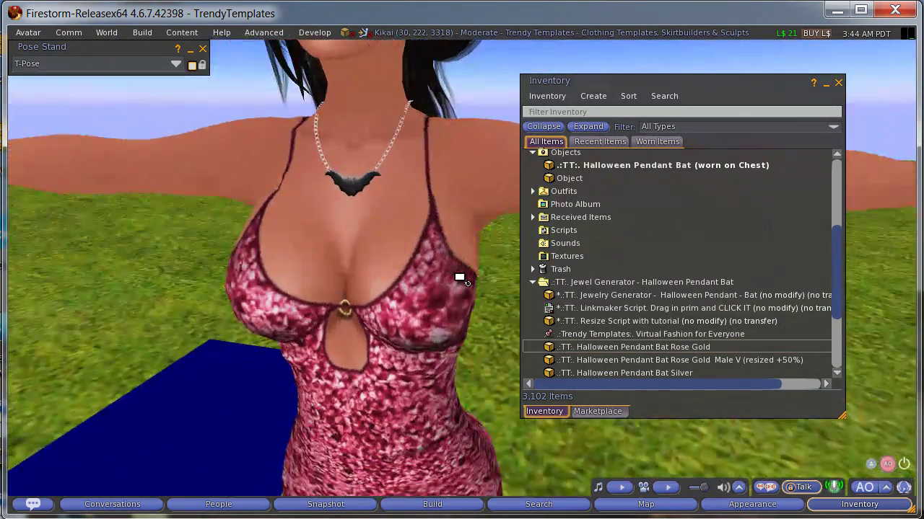
key(Escape)
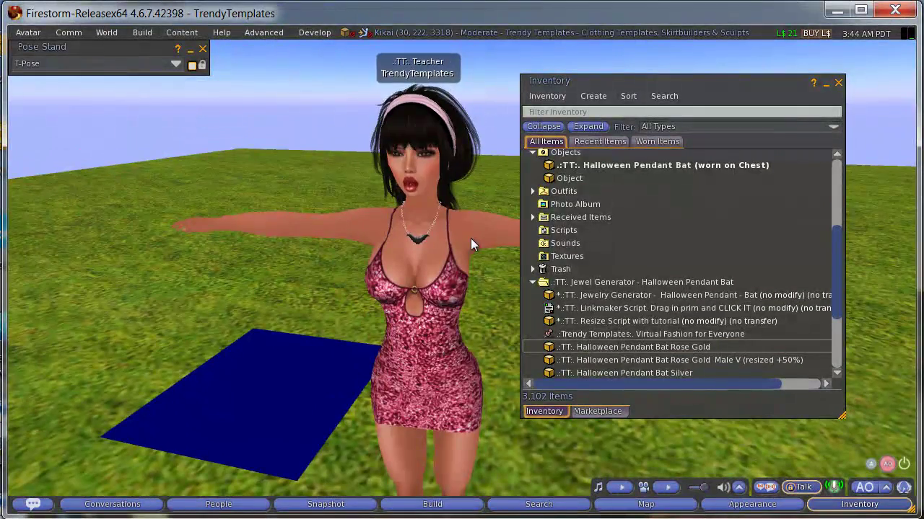
double_click(620, 164)
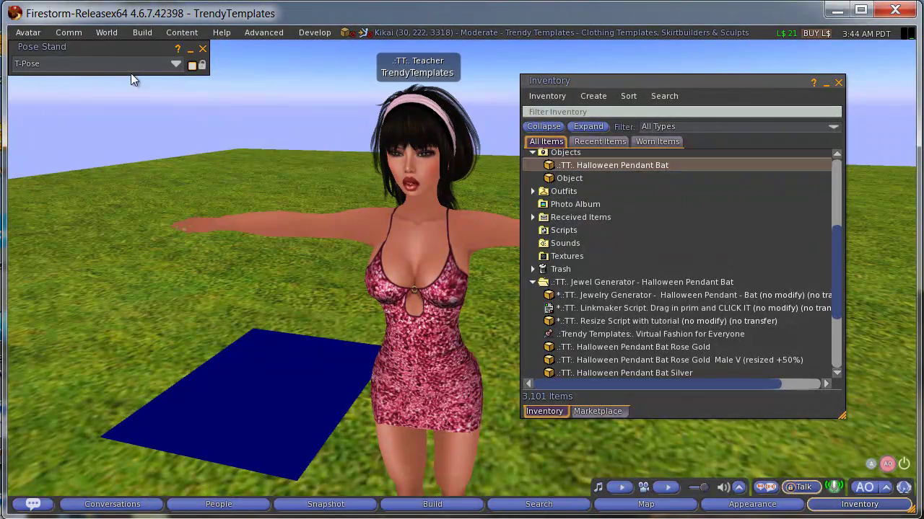
click(203, 49)
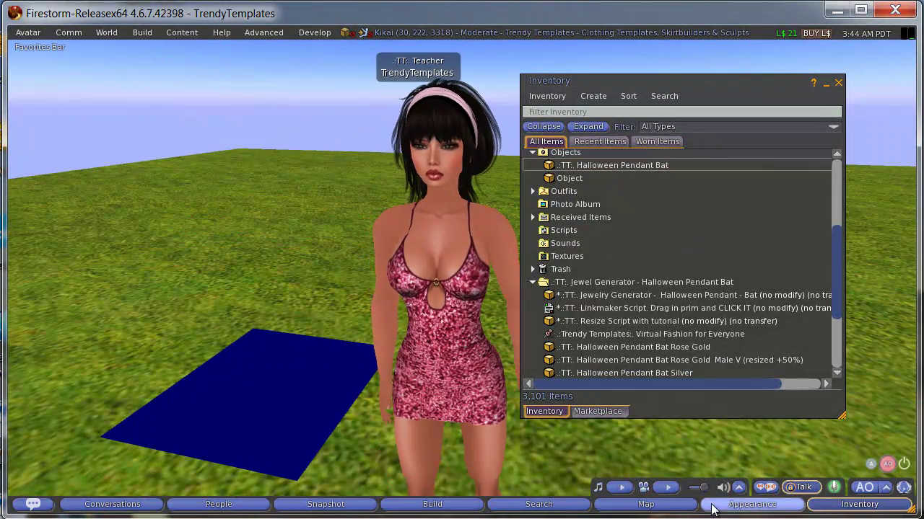
Step: Replace the current outfit with "Male outfit for Tutorials" and close the Appearance window
click(712, 506)
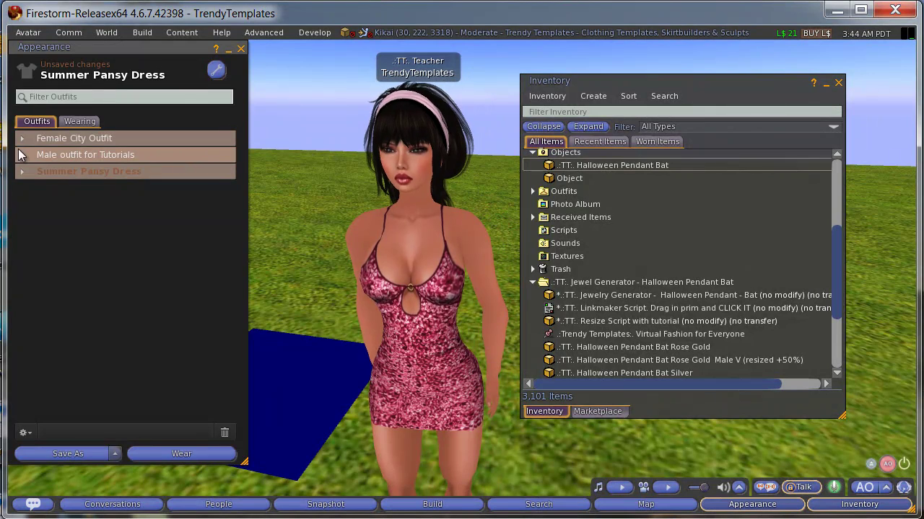
right_click(72, 156)
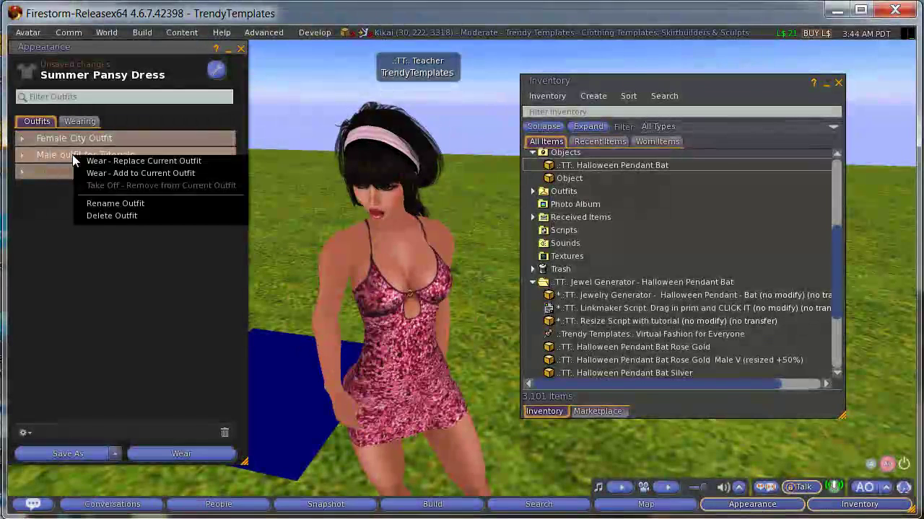
click(152, 163)
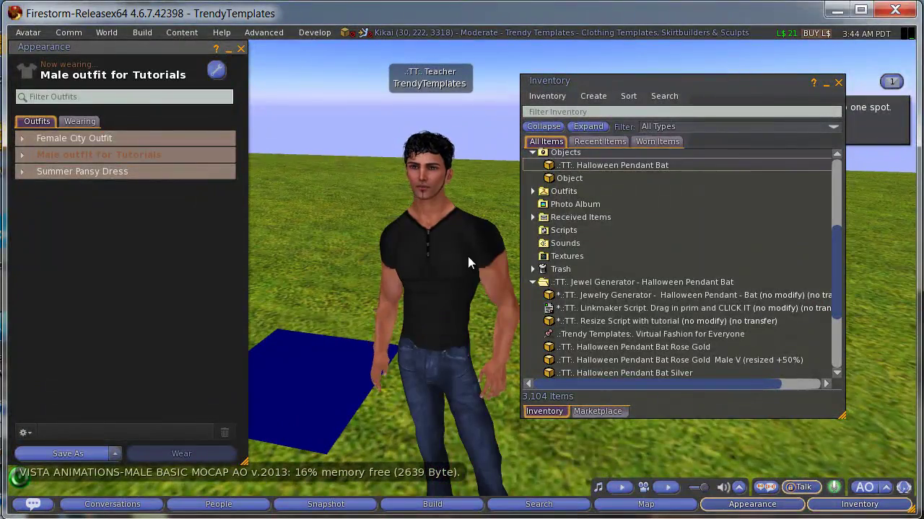
scroll(466, 266, down, 3)
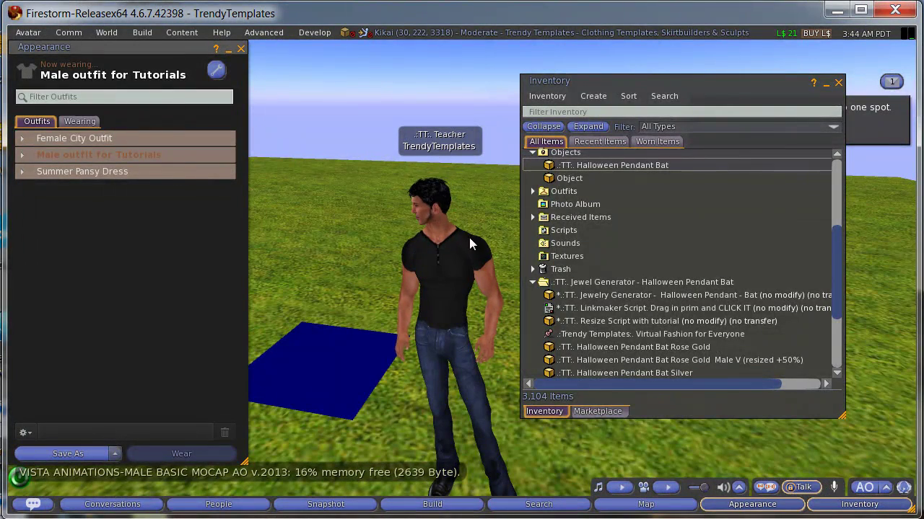
click(242, 49)
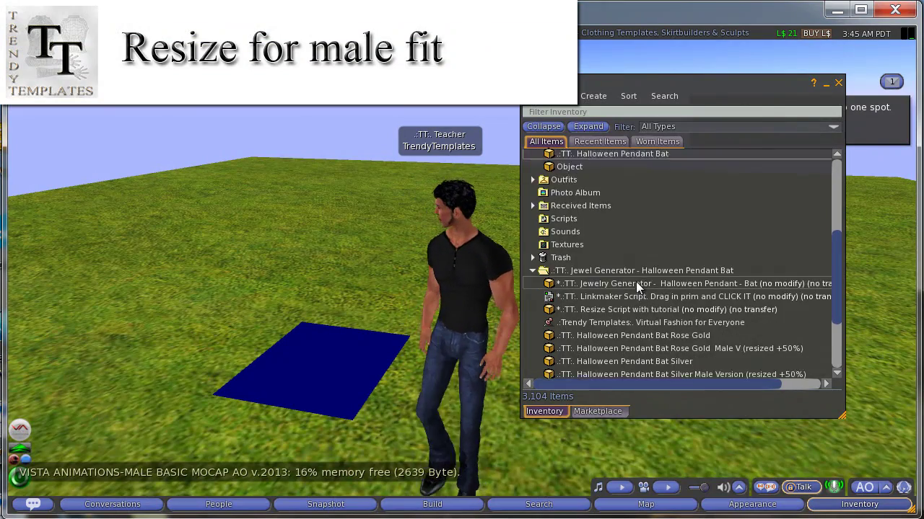
Step: Rez the "Resize Script with tutorial" object from the Jewel Generator folder onto the blue mat
scroll(593, 281, down, 3)
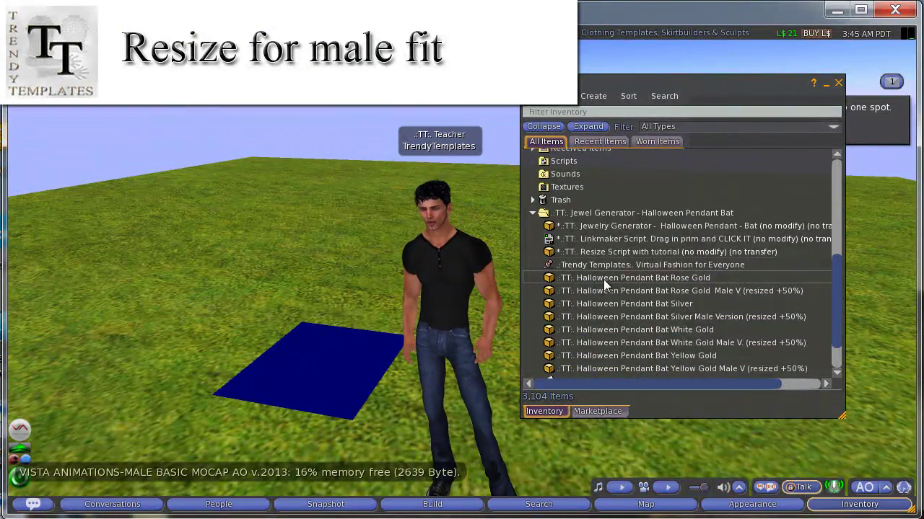
click(598, 253)
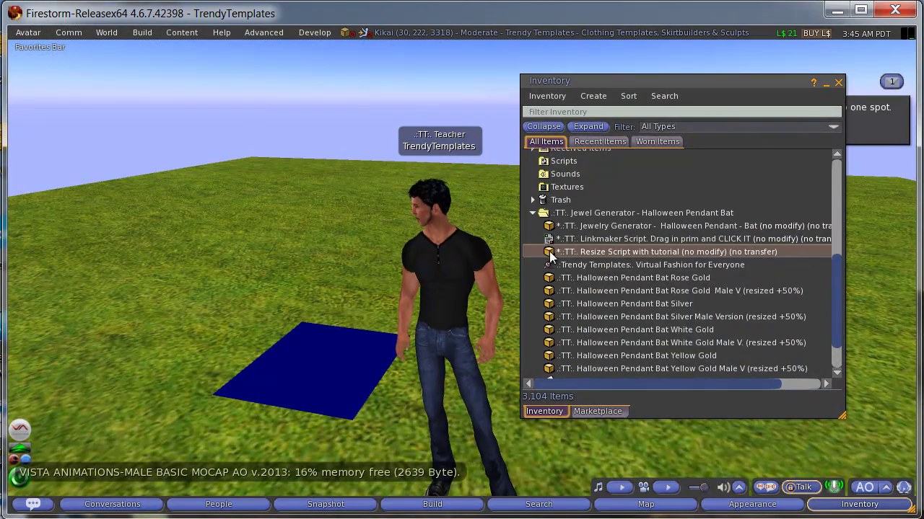
drag(549, 252, 332, 384)
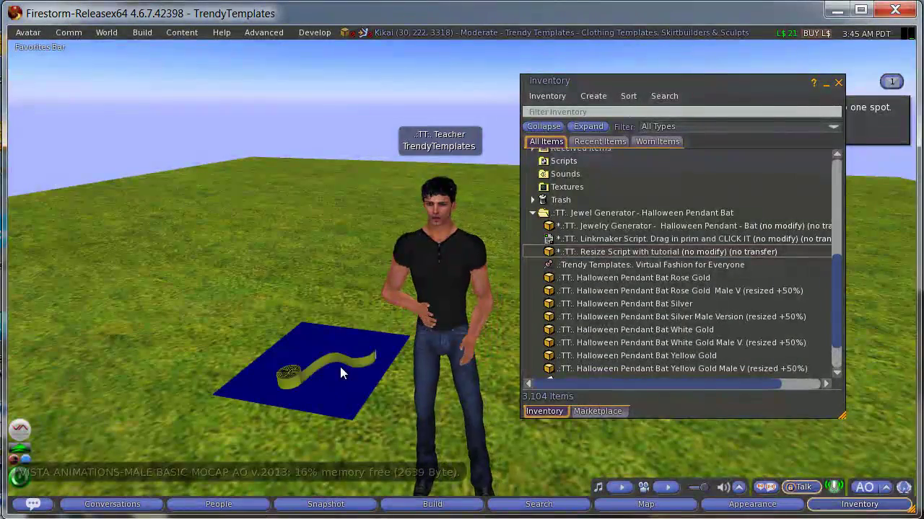
alt+click(339, 364)
scroll(462, 278, up, 3)
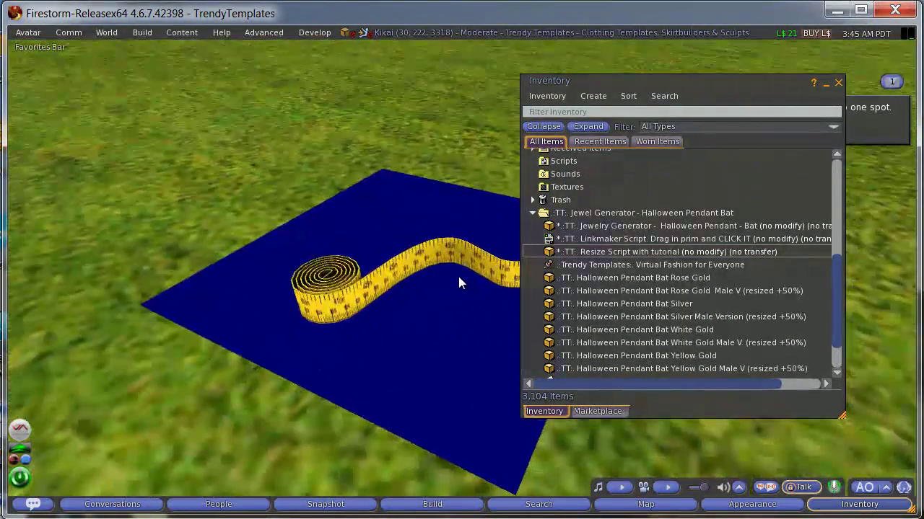
Step: Copy the contents of the rezzed tape measure object to the inventory and close the two manual notecards
click(392, 275)
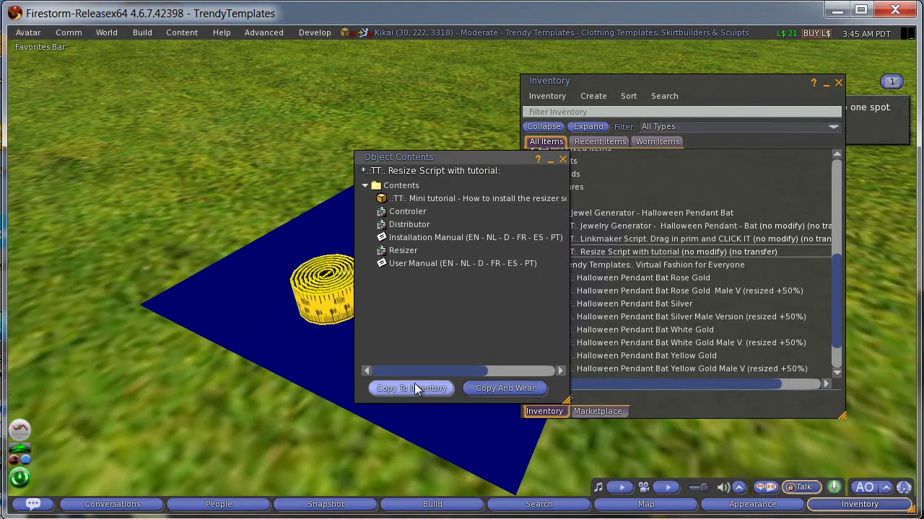
click(414, 390)
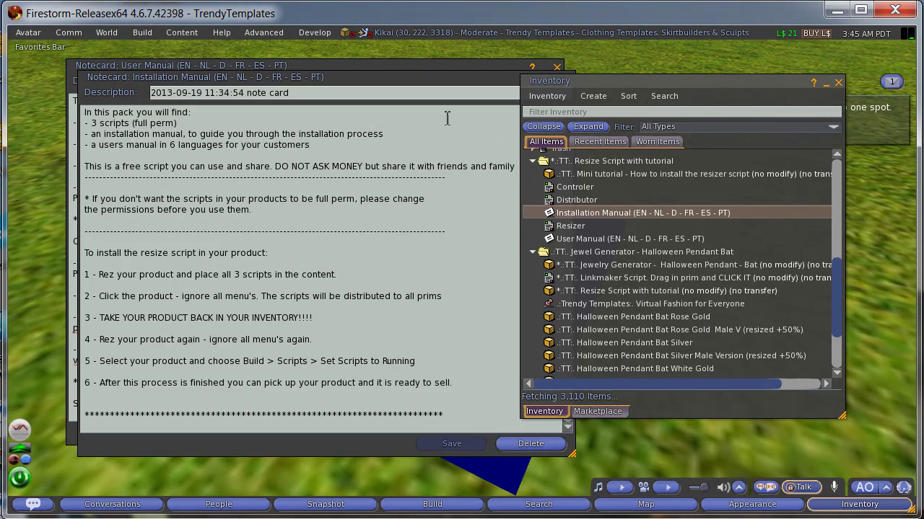
click(556, 68)
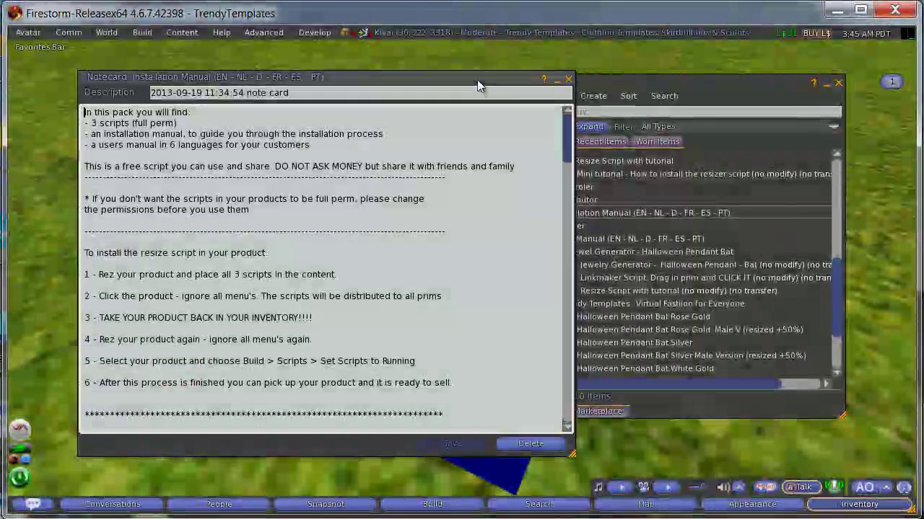
click(568, 80)
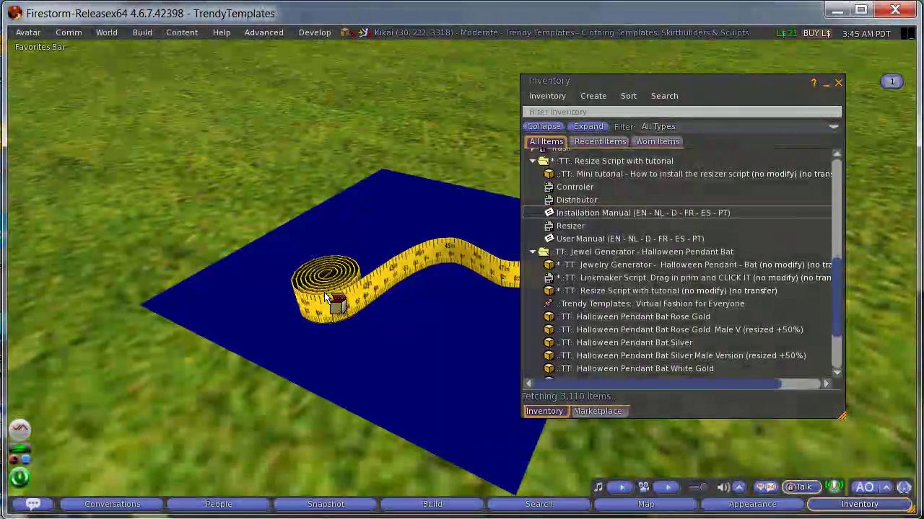
Step: Delete the rezzed tape measure object from the blue mat
right_click(324, 292)
click(321, 333)
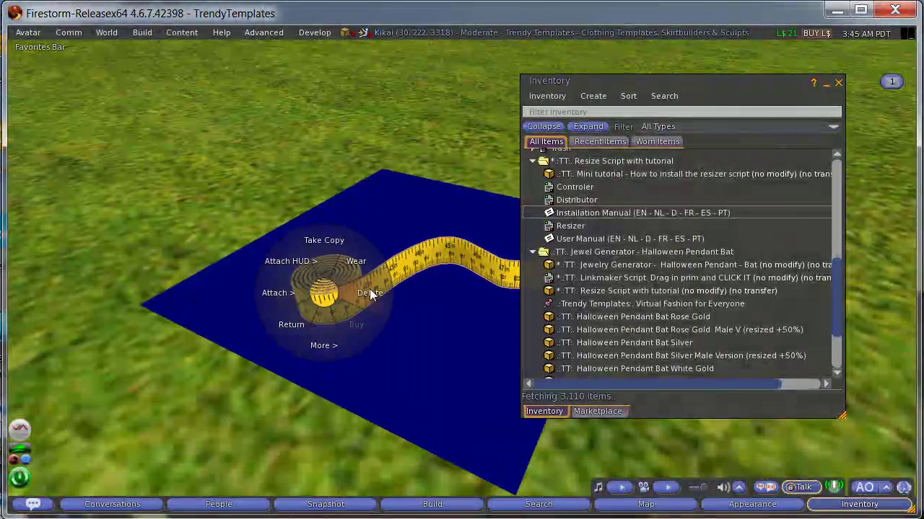
click(370, 290)
key(Escape)
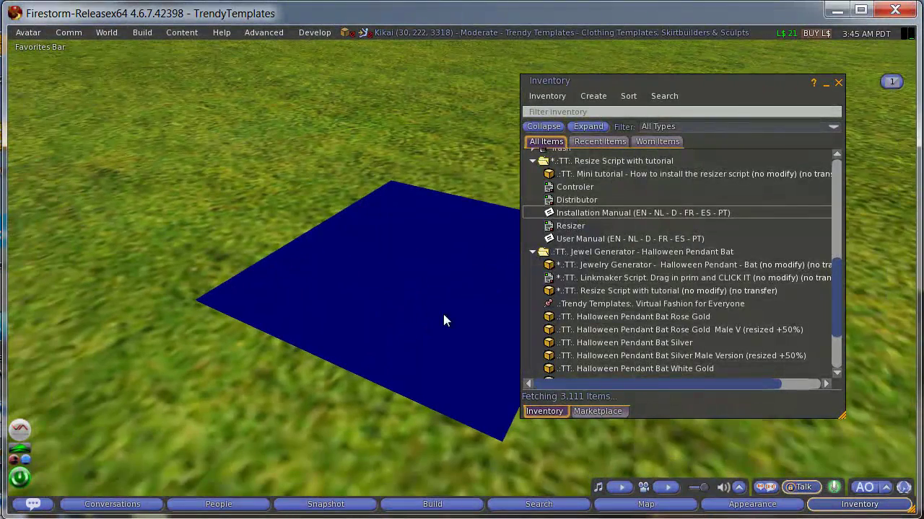
Step: Rez the Halloween Pendant Bat necklace from the Objects folder onto the blue mat
drag(841, 294, 663, 236)
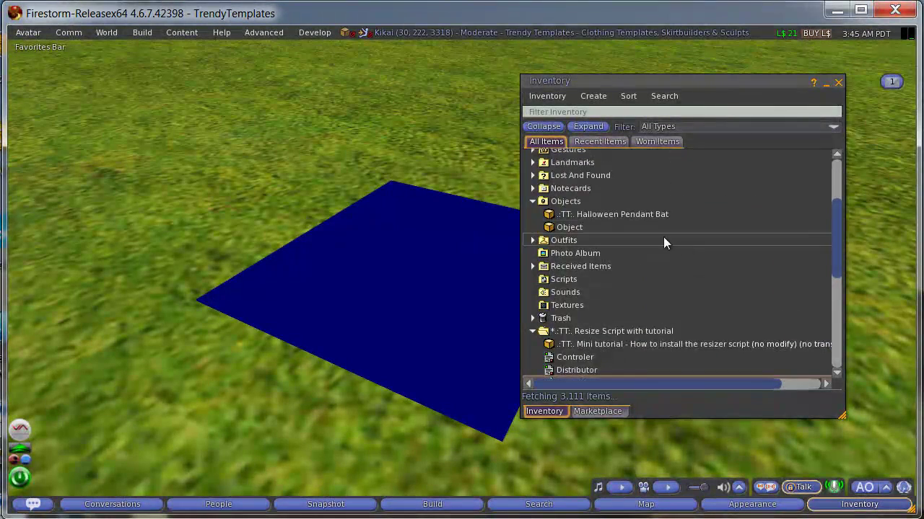
drag(582, 213, 394, 290)
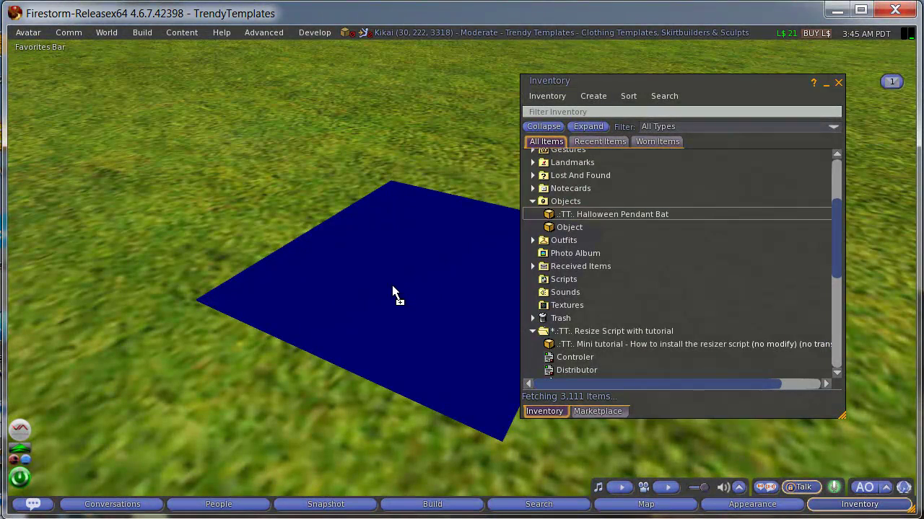
scroll(461, 282, up, 3)
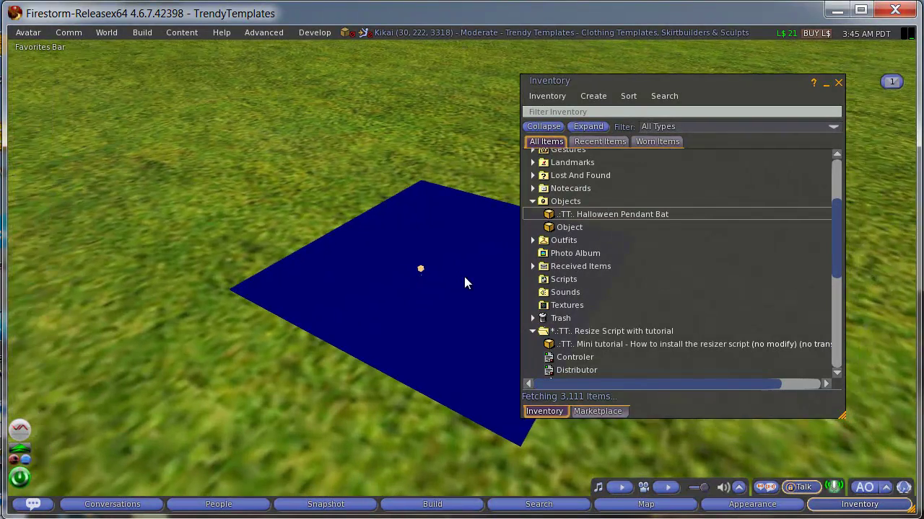
Step: Add the Controler, Distributor and Resizer scripts to the rezzed necklace's contents, stop editing and ignore the resizer menu
right_click(265, 236)
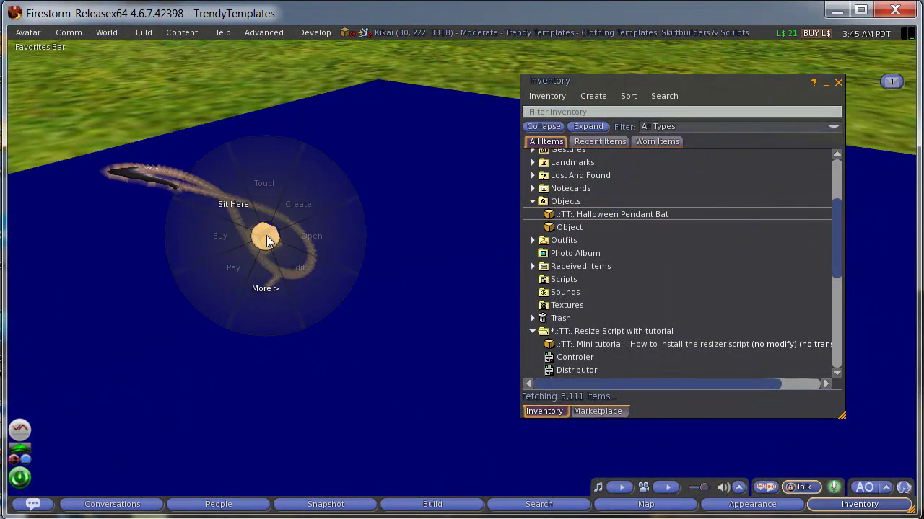
click(299, 267)
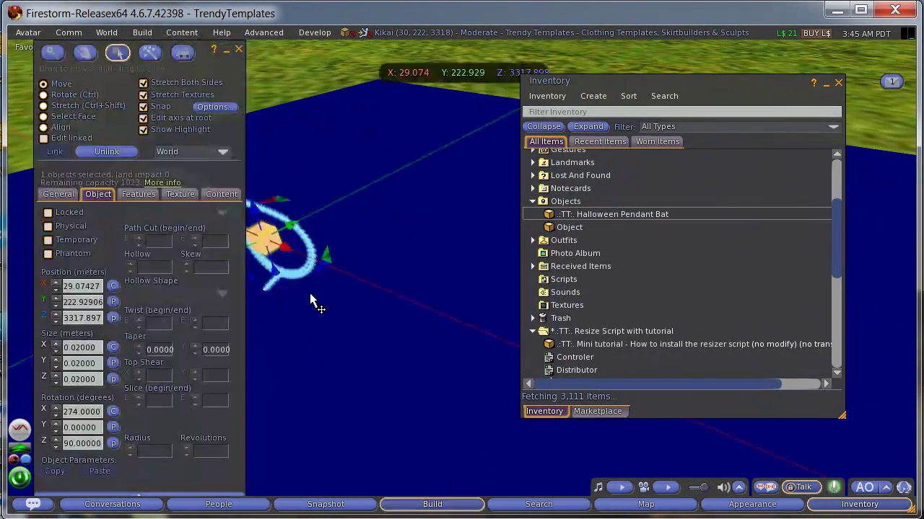
click(207, 196)
scroll(602, 271, down, 1)
click(586, 311)
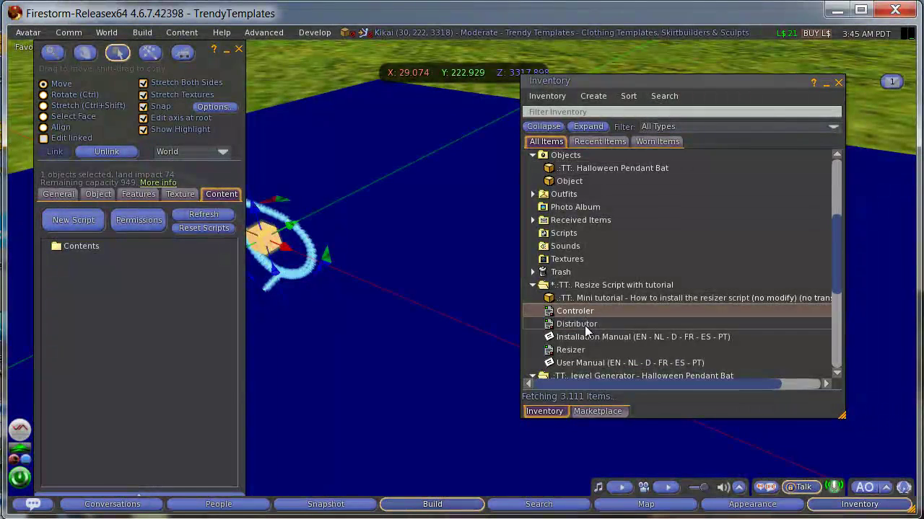
ctrl+click(585, 325)
ctrl+click(579, 352)
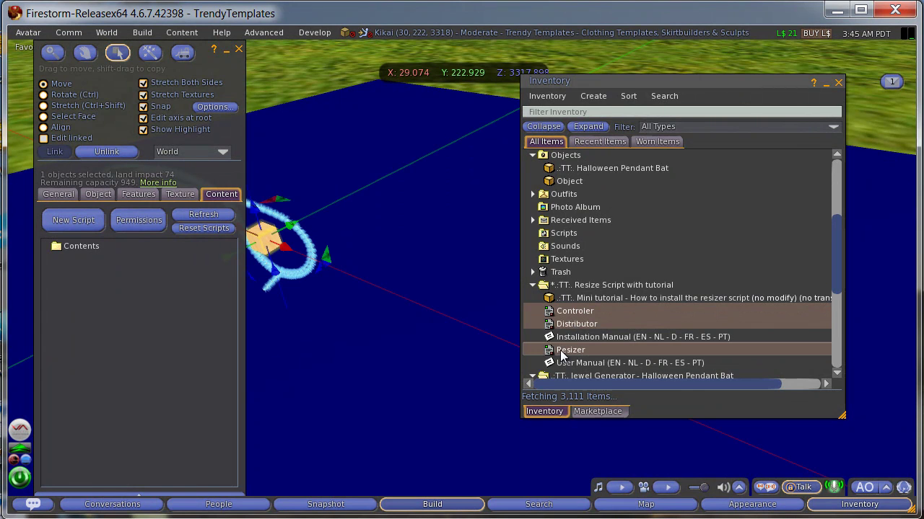
drag(562, 356, 134, 349)
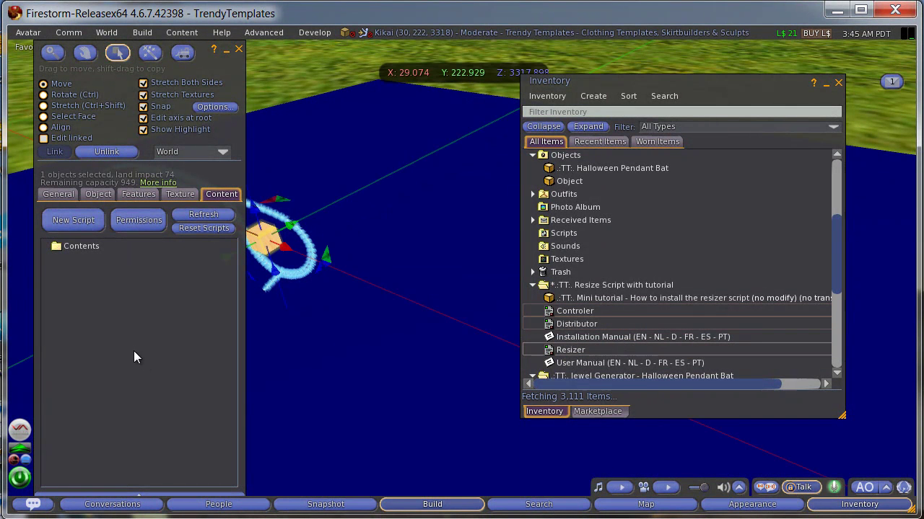
click(238, 50)
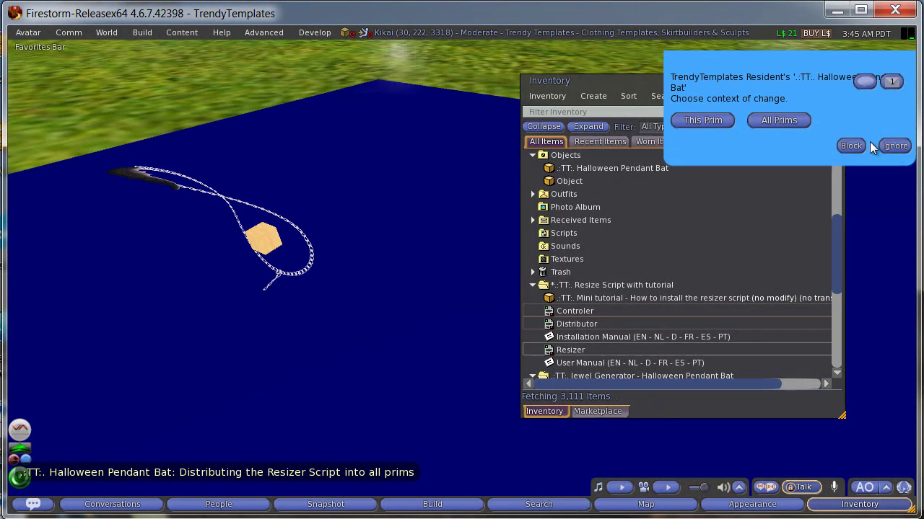
click(893, 145)
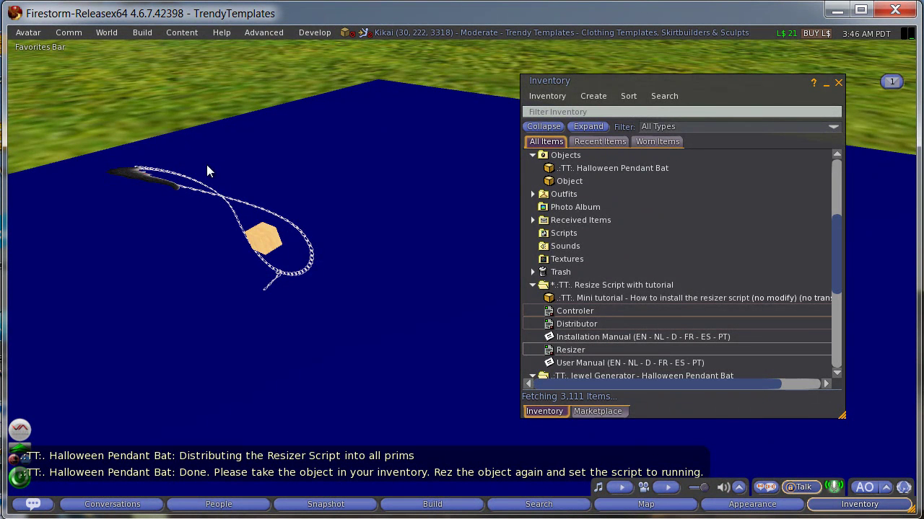
Step: Check which scripts are in the rezzed necklace's contents
right_click(254, 244)
click(286, 268)
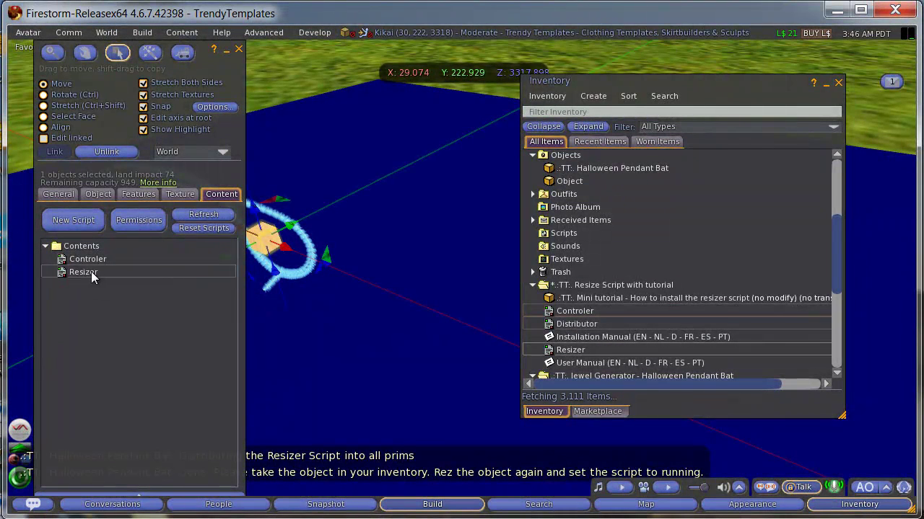
click(238, 50)
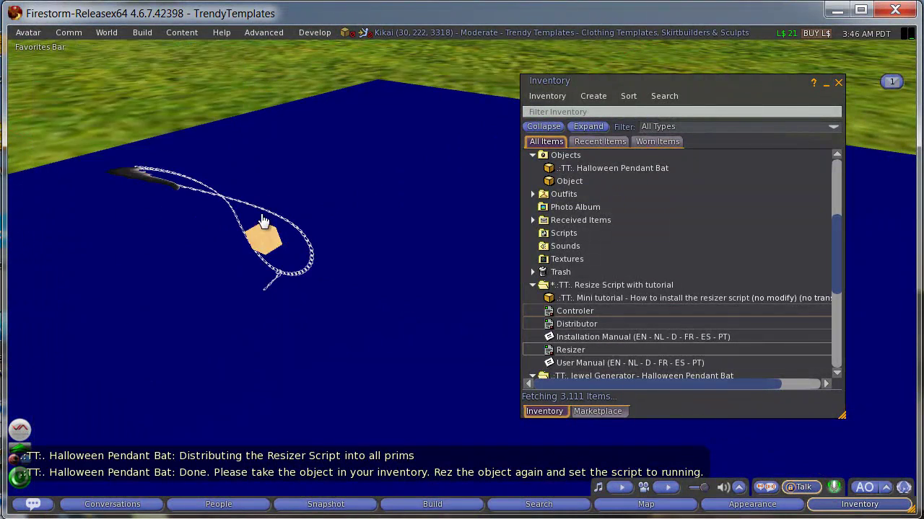
Step: Take the scripted necklace back into the inventory and rez it again on the blue mat
right_click(263, 245)
click(229, 246)
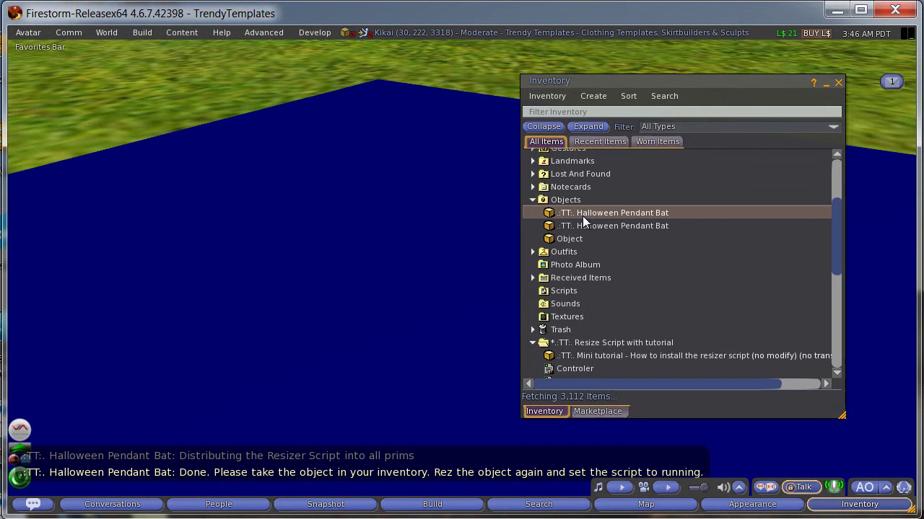
click(391, 336)
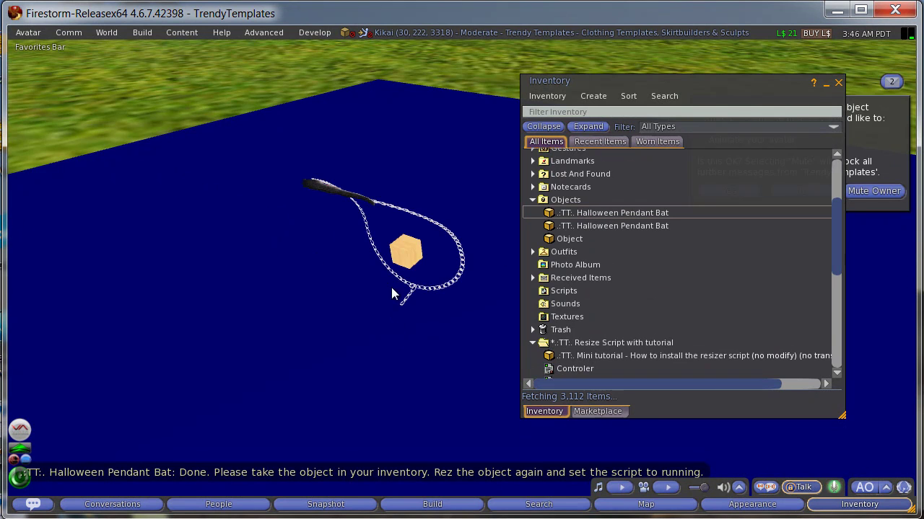
Step: Move the inventory window out of the way and dismiss the necklace's request to animate the avatar
right_click(406, 258)
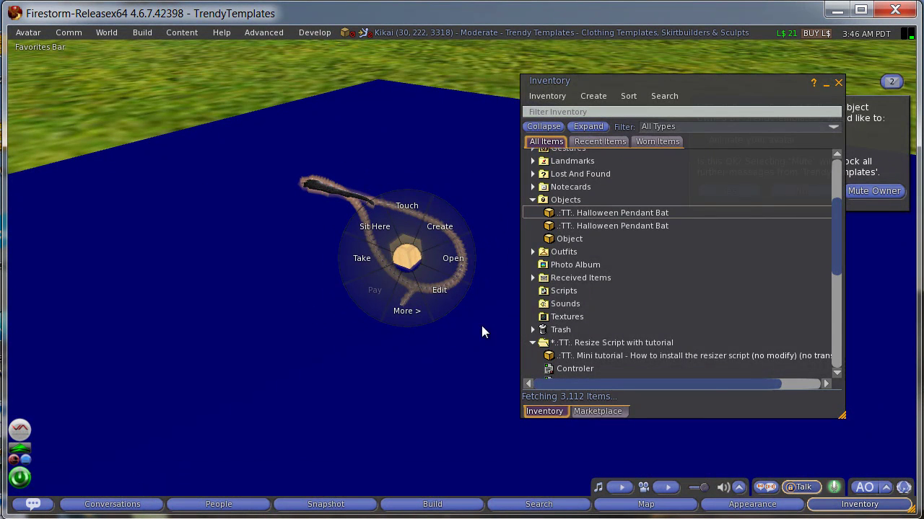
drag(783, 81, 798, 263)
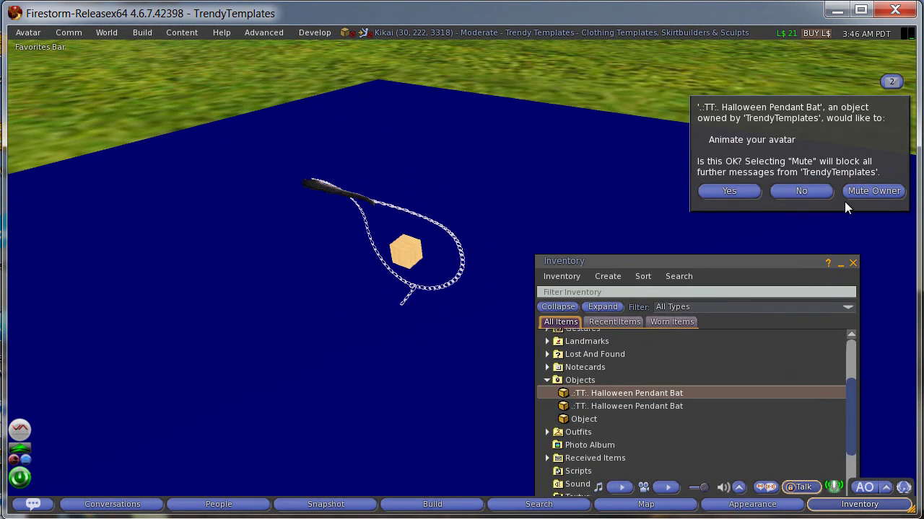
click(907, 97)
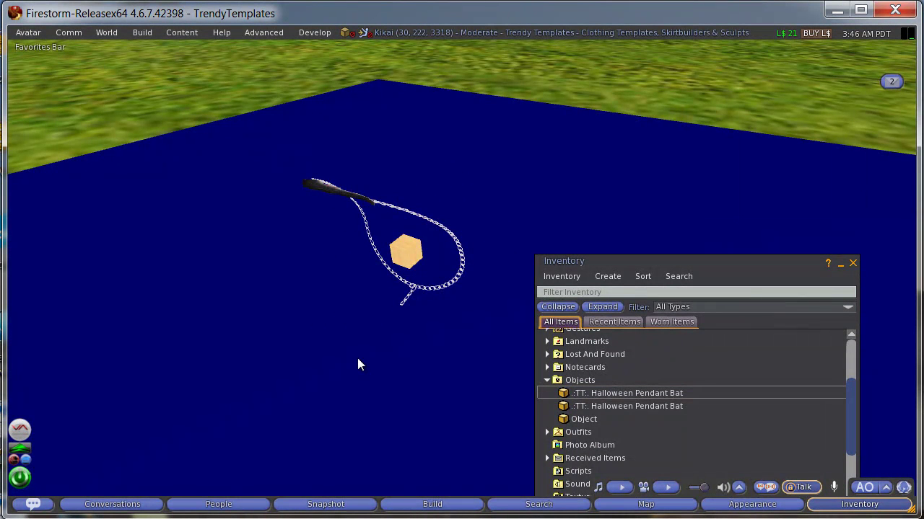
Step: Set all scripts in the rezzed necklace to running
right_click(407, 259)
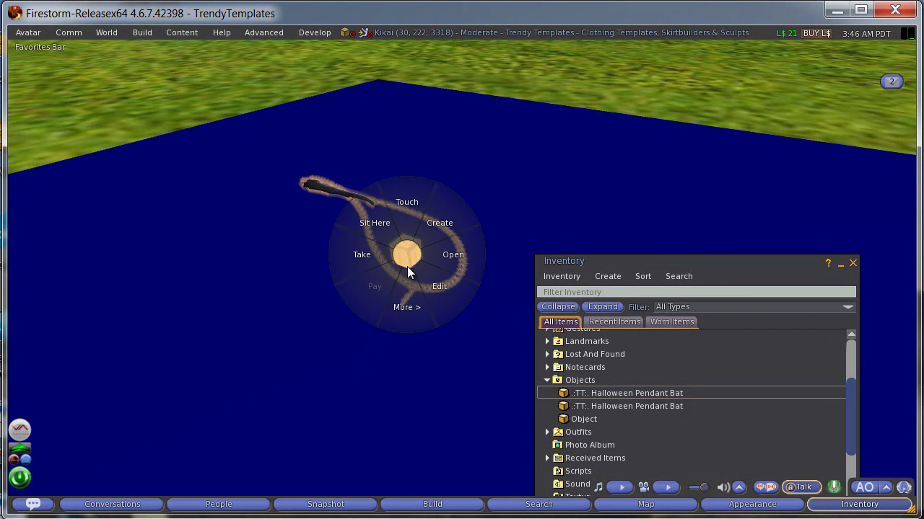
click(409, 310)
click(408, 310)
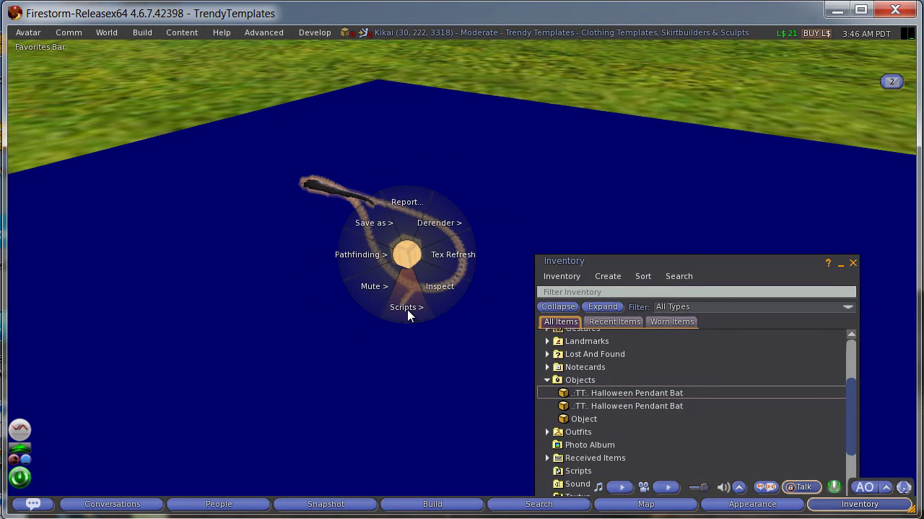
click(391, 242)
click(375, 224)
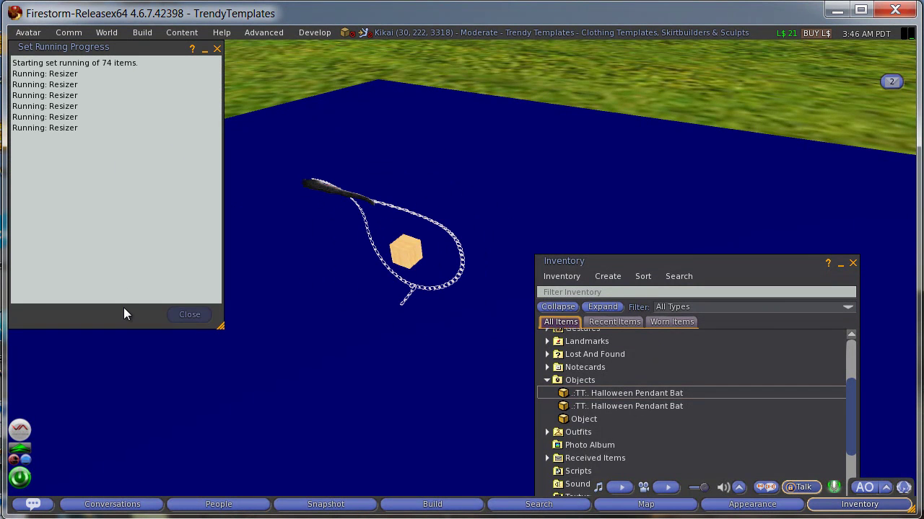
Step: Rename the rezzed necklace to ".:TT:. Halloween Pendant Bat for men" and finish editing it
right_click(404, 261)
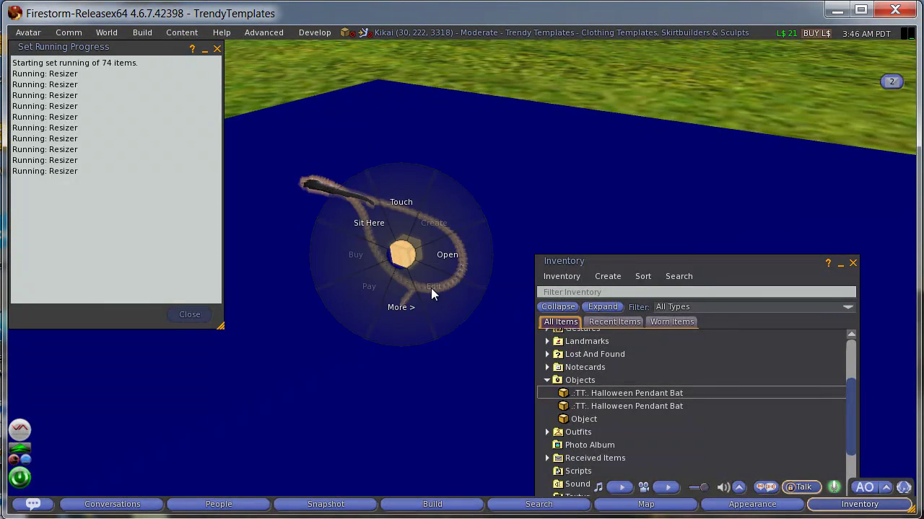
click(381, 306)
drag(208, 64, 681, 63)
click(537, 195)
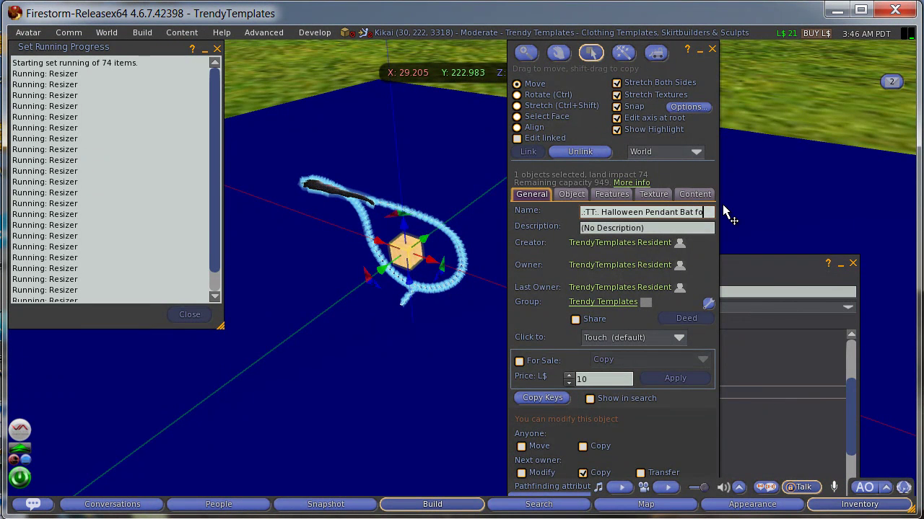
text(men)
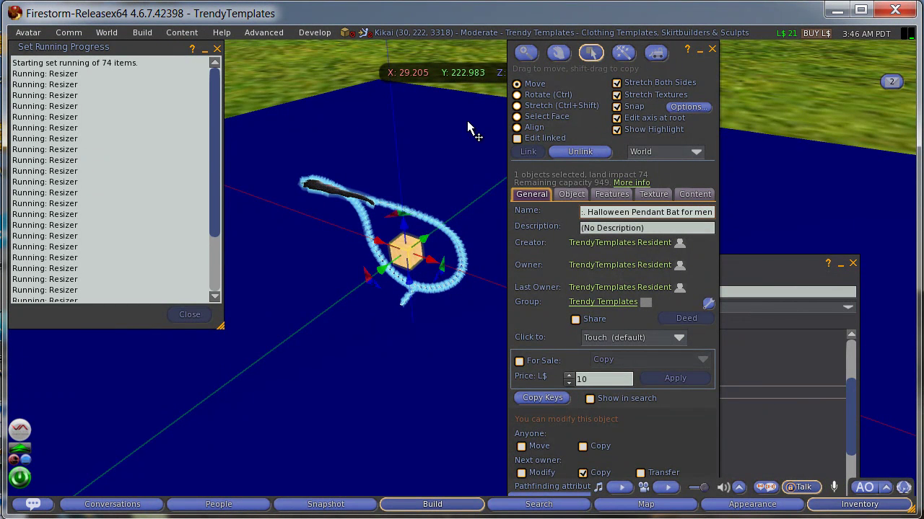
click(650, 228)
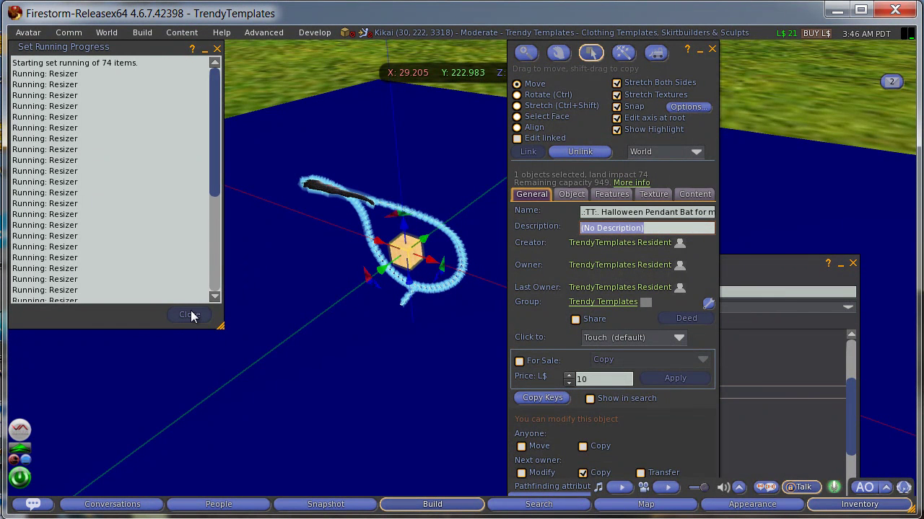
key(Escape)
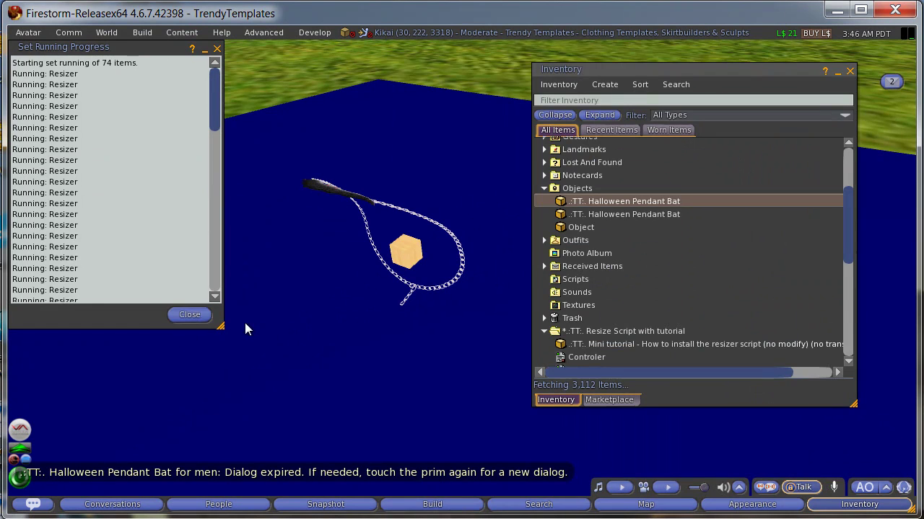
Step: Dismiss the script progress report and take the renamed necklace from the blue mat into the inventory
click(188, 316)
right_click(403, 258)
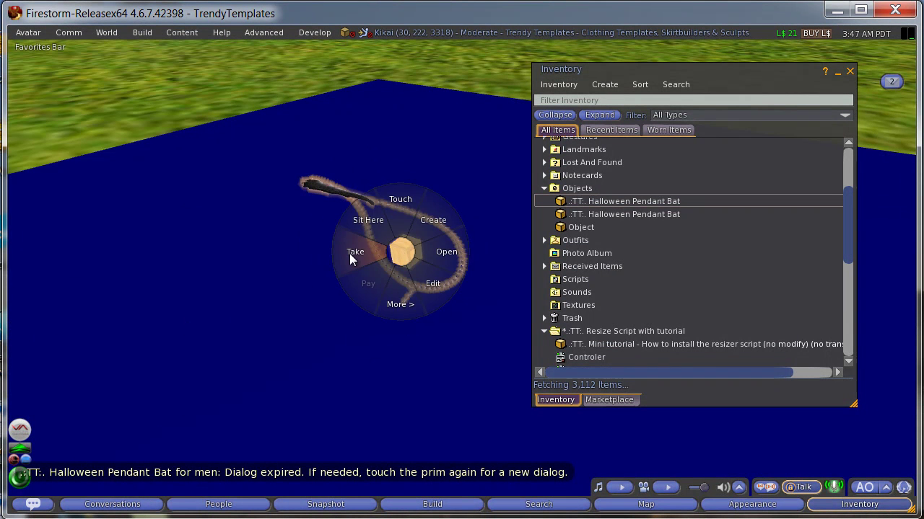
click(350, 253)
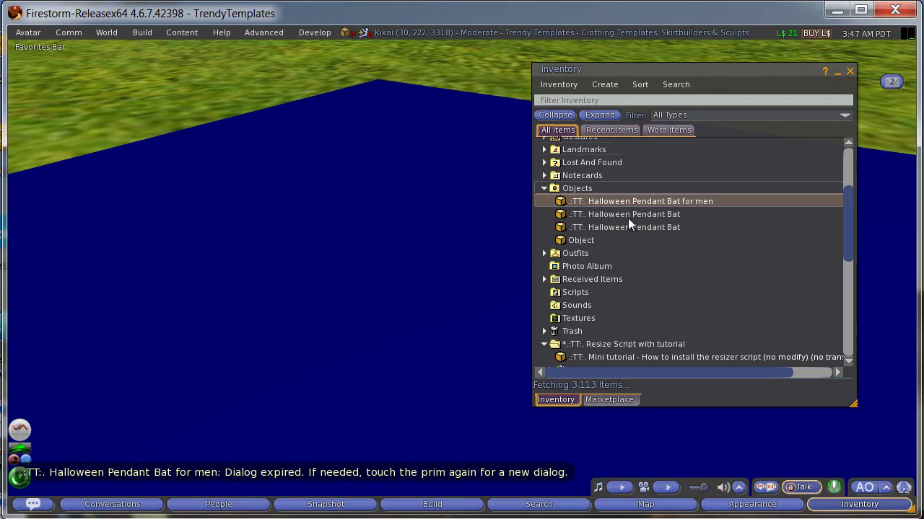
Step: Put the male avatar in the T-Pose with the pose stand and wear the Halloween Pendant Bat for men
alt+click(452, 233)
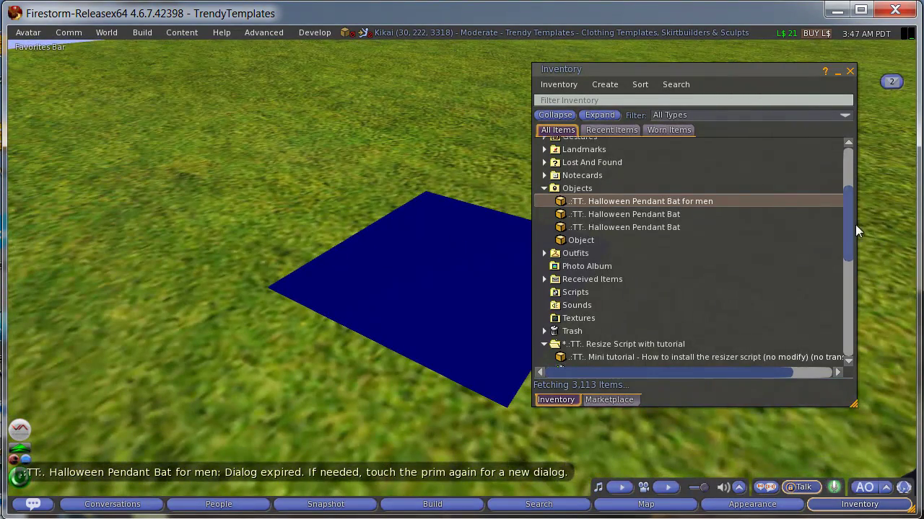
key(Escape)
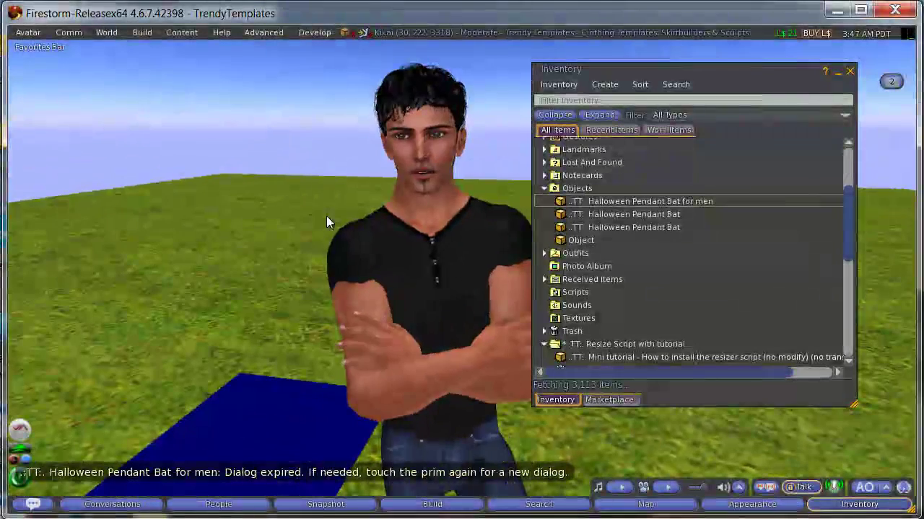
click(28, 32)
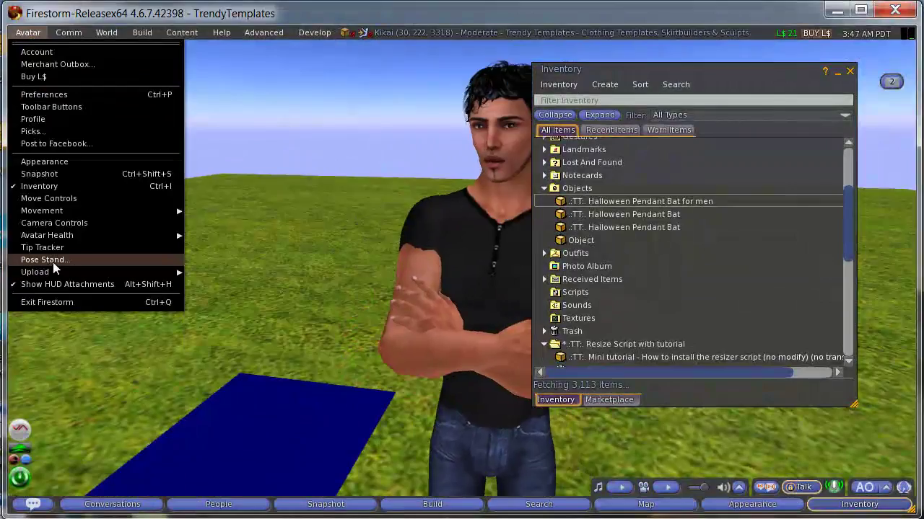
click(52, 261)
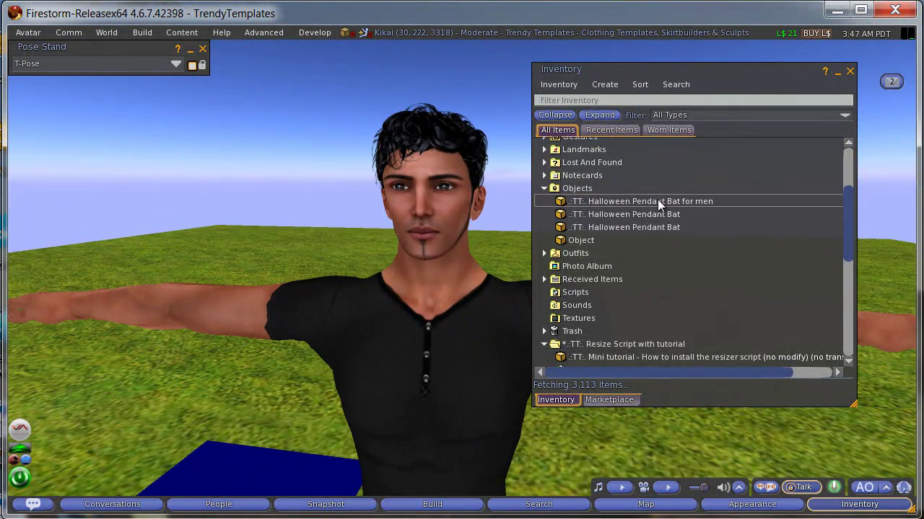
double_click(657, 201)
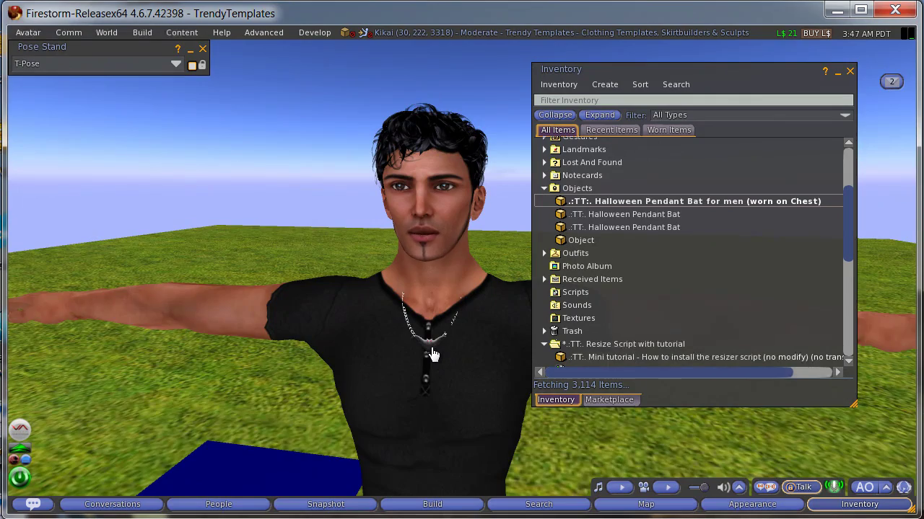
Step: Enlarge all prims of the worn necklace with the resize script, applying Scale +10% five times
scroll(433, 350, up, 2)
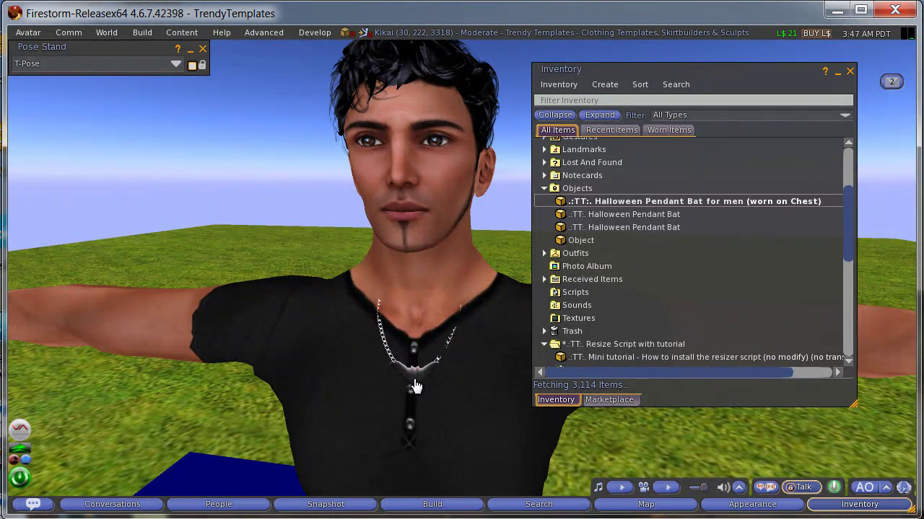
click(416, 387)
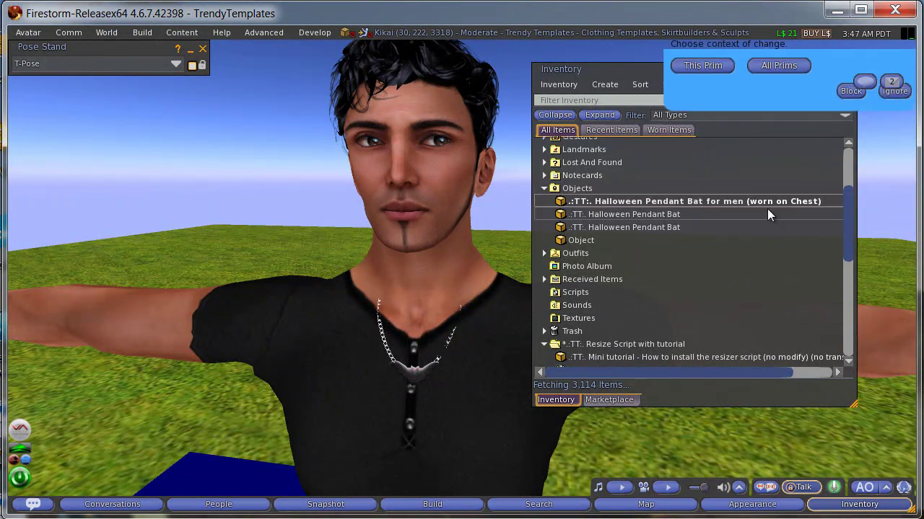
click(779, 110)
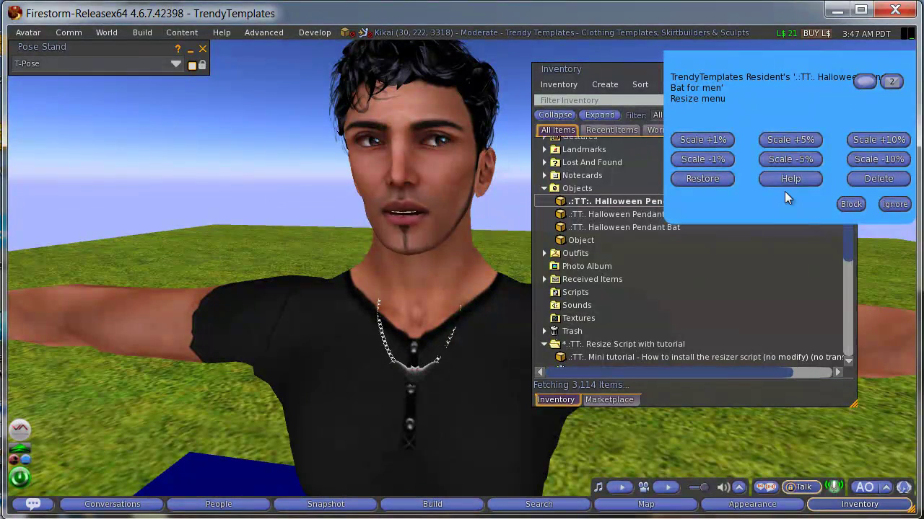
click(877, 140)
click(878, 139)
click(877, 140)
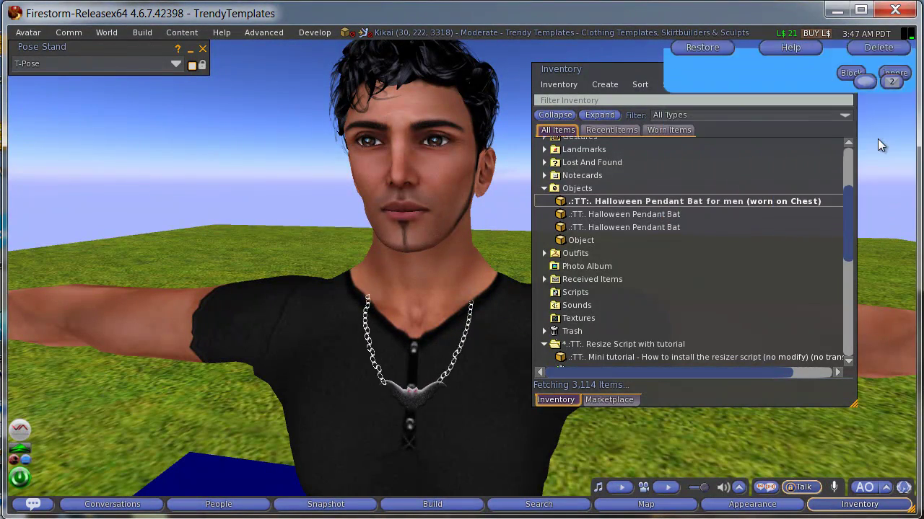
click(878, 139)
click(878, 139)
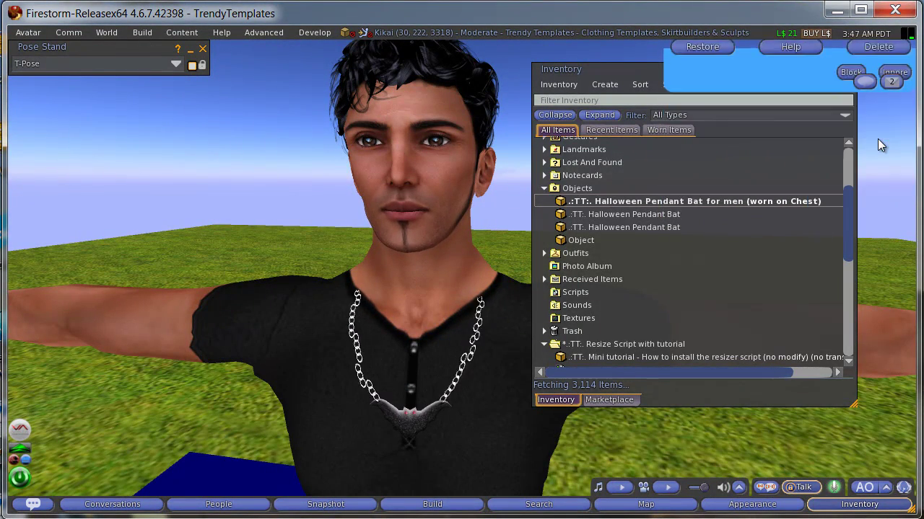
Step: Raise the enlarged necklace to about Y 0.398 so that it sits around the male avatar's neck, and finish editing
right_click(421, 438)
click(469, 460)
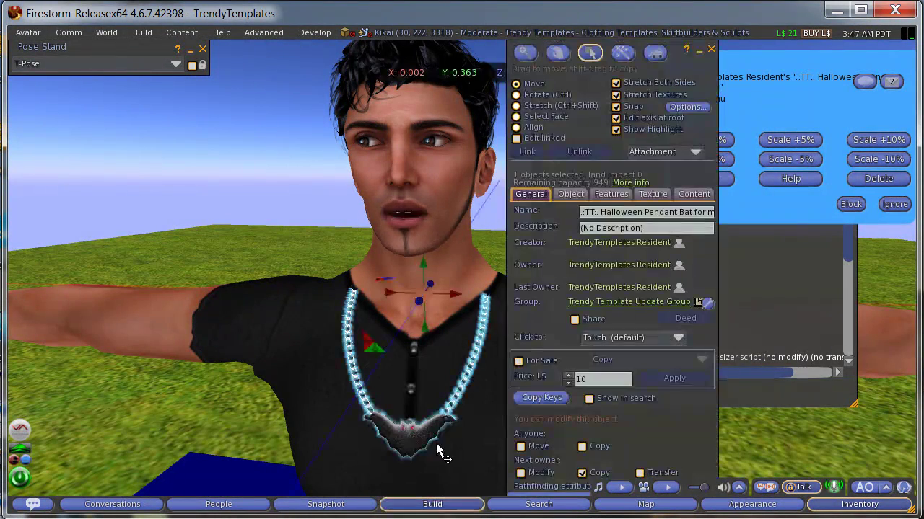
drag(424, 267, 423, 245)
alt+drag(433, 297, 469, 275)
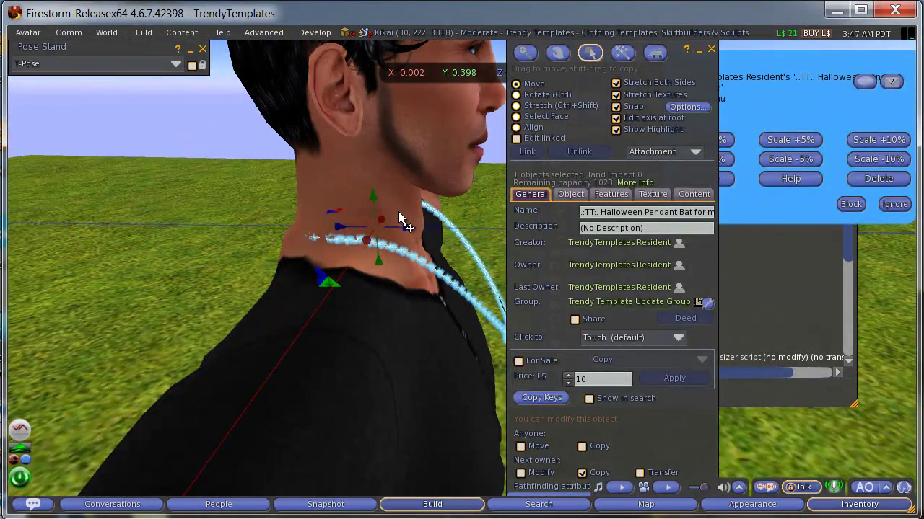
drag(408, 230, 476, 260)
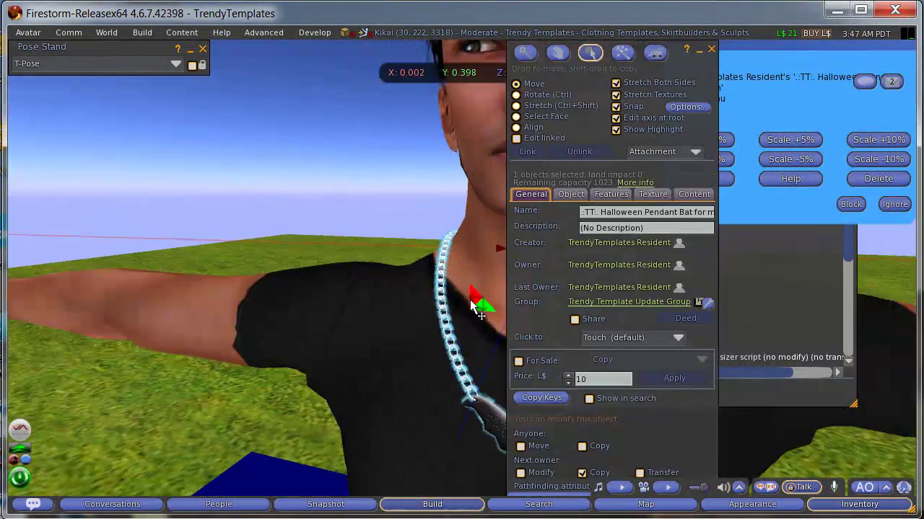
click(711, 49)
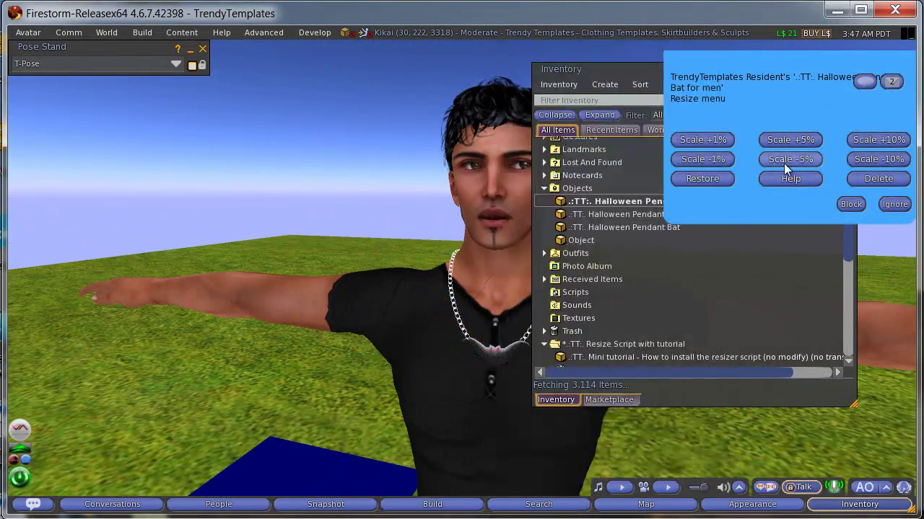
Step: Close the inventory, dismiss the resize menu and return to the default view of the whole male avatar
click(774, 306)
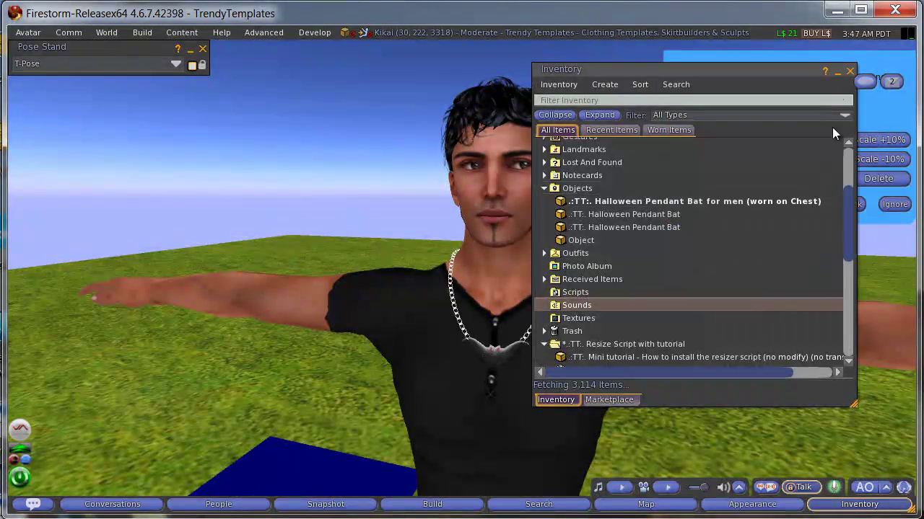
click(848, 70)
alt+drag(461, 276, 464, 279)
click(886, 203)
key(Escape)
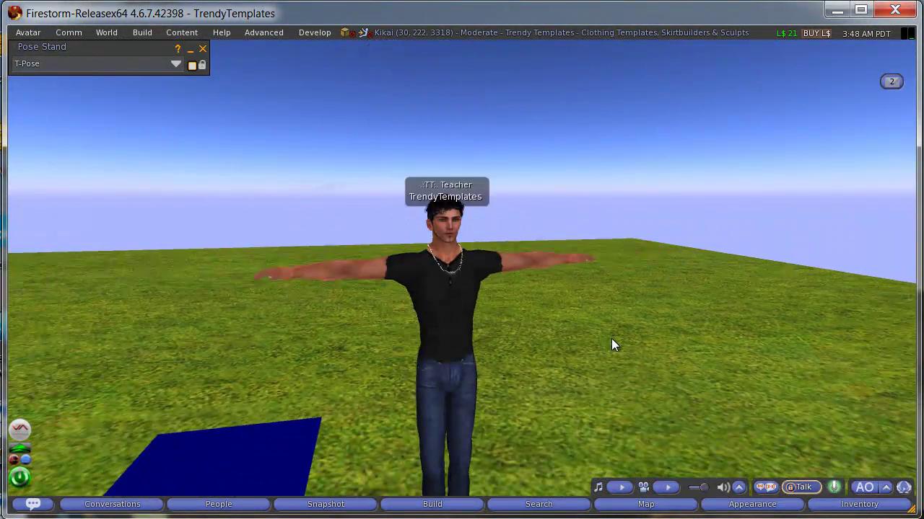